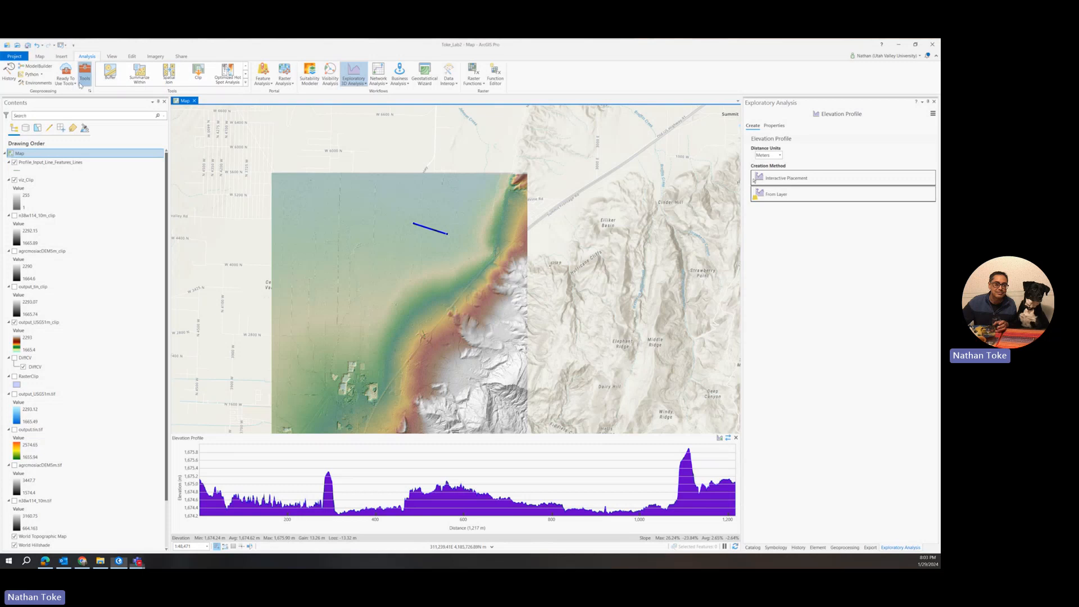
Step: Close the elevation profile and open the Raster Calculator from the Spatial Analyst Map Algebra toolset
click(85, 73)
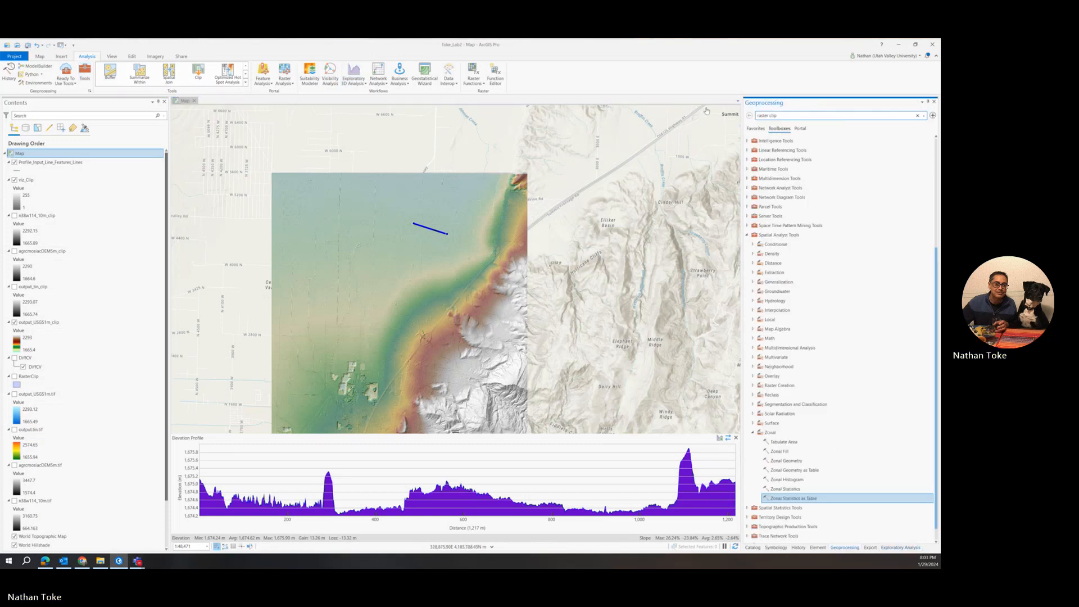
click(736, 438)
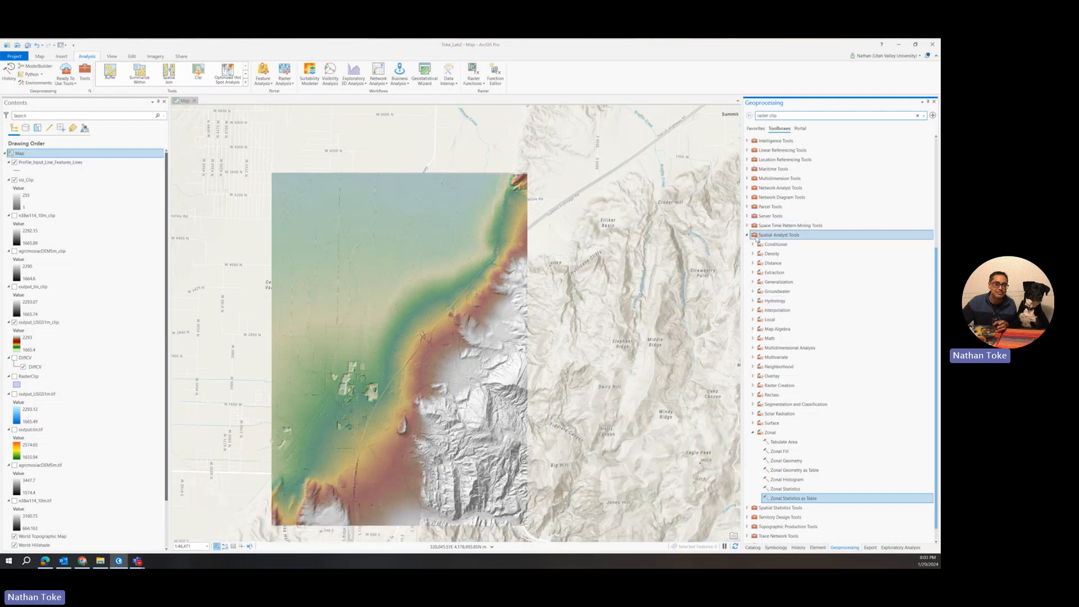
click(753, 433)
click(753, 380)
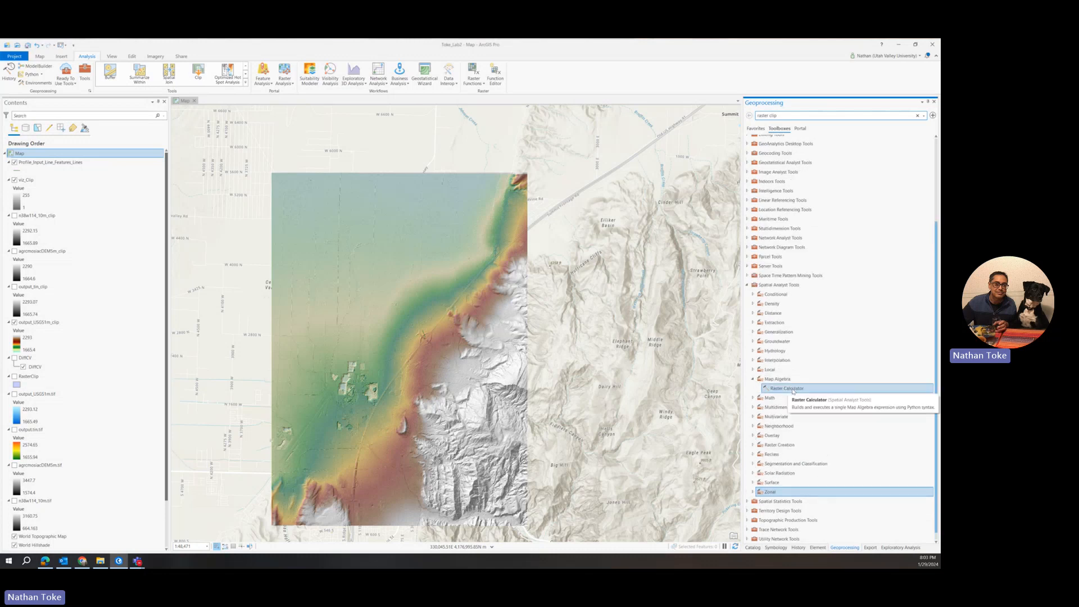
double_click(793, 390)
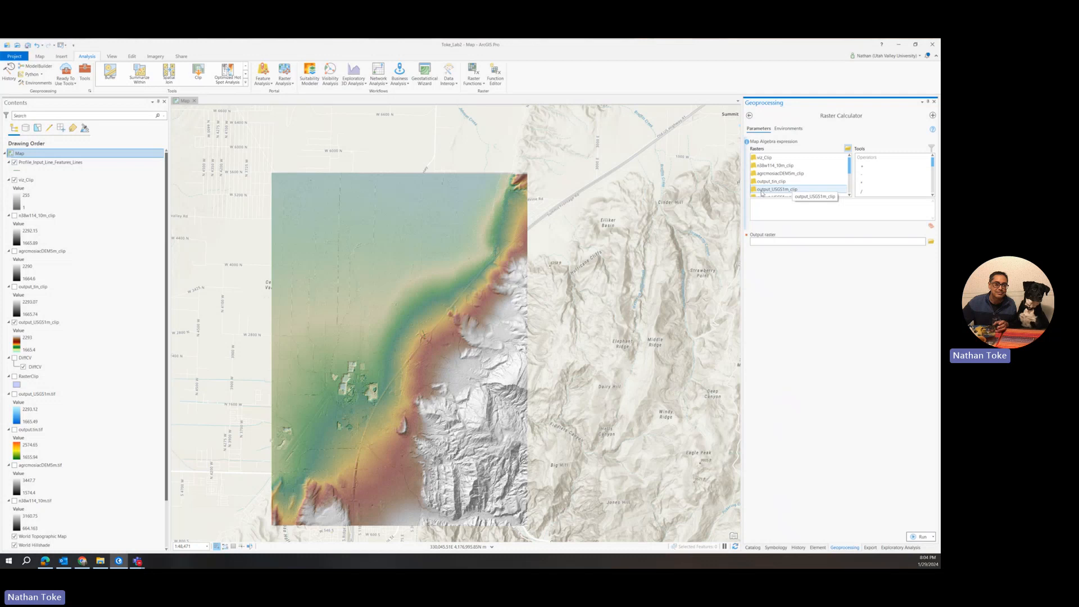
Step: Build a map algebra expression subtracting the output_tin_clip raster from output_USGS1m_clip
double_click(763, 191)
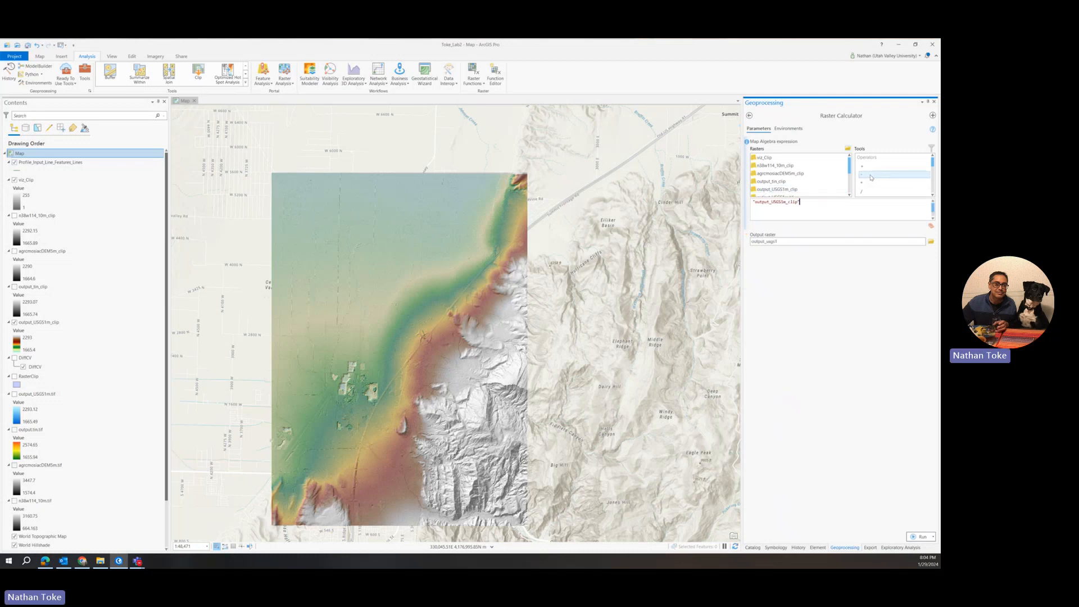
double_click(871, 177)
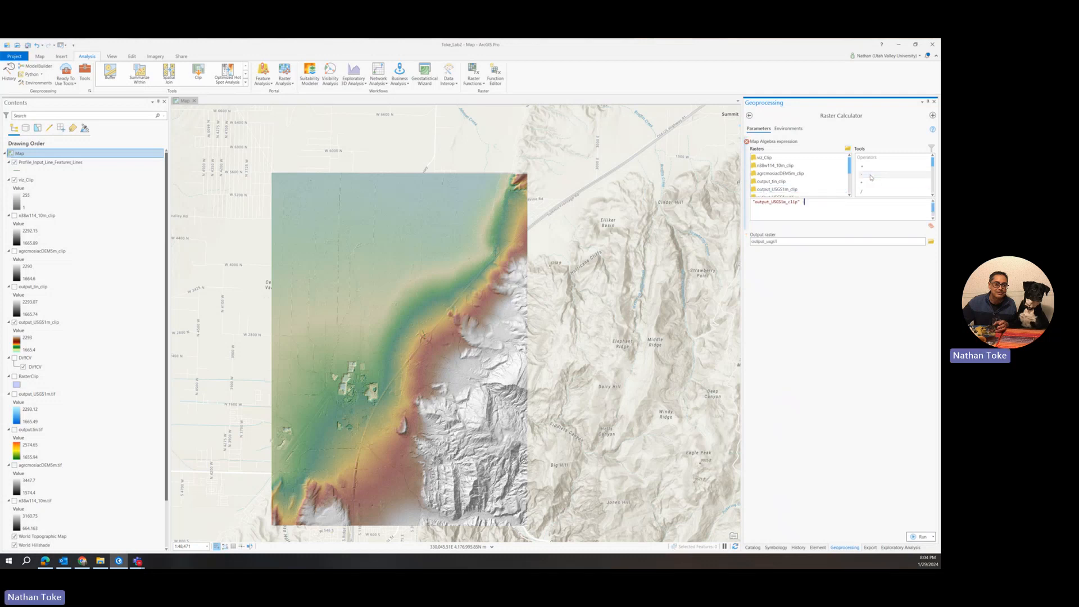
double_click(789, 182)
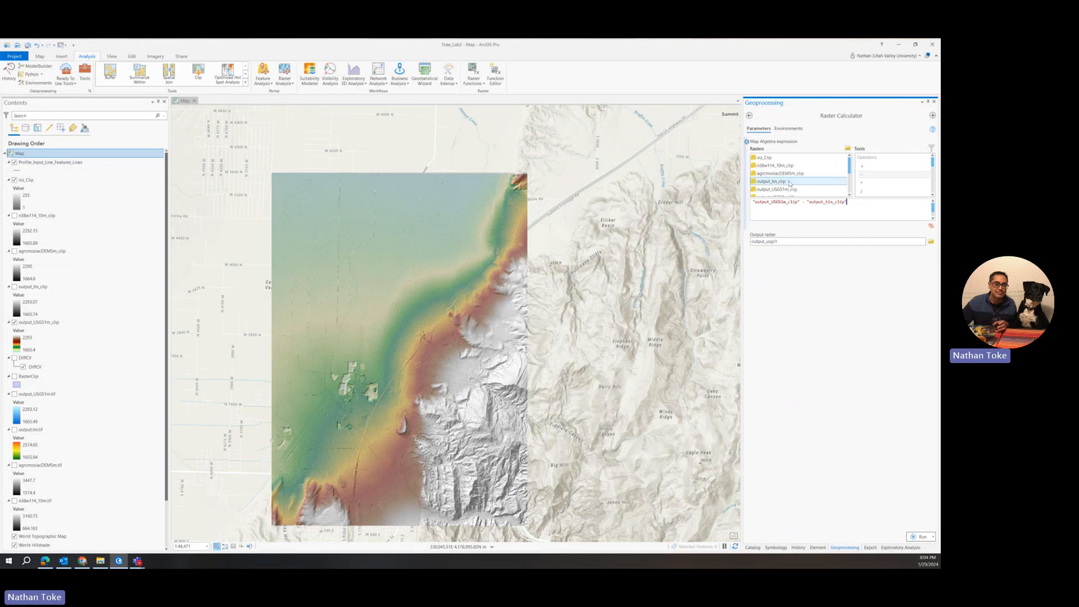
Step: Name the output raster diff20_11 and run the raster calculation
click(775, 241)
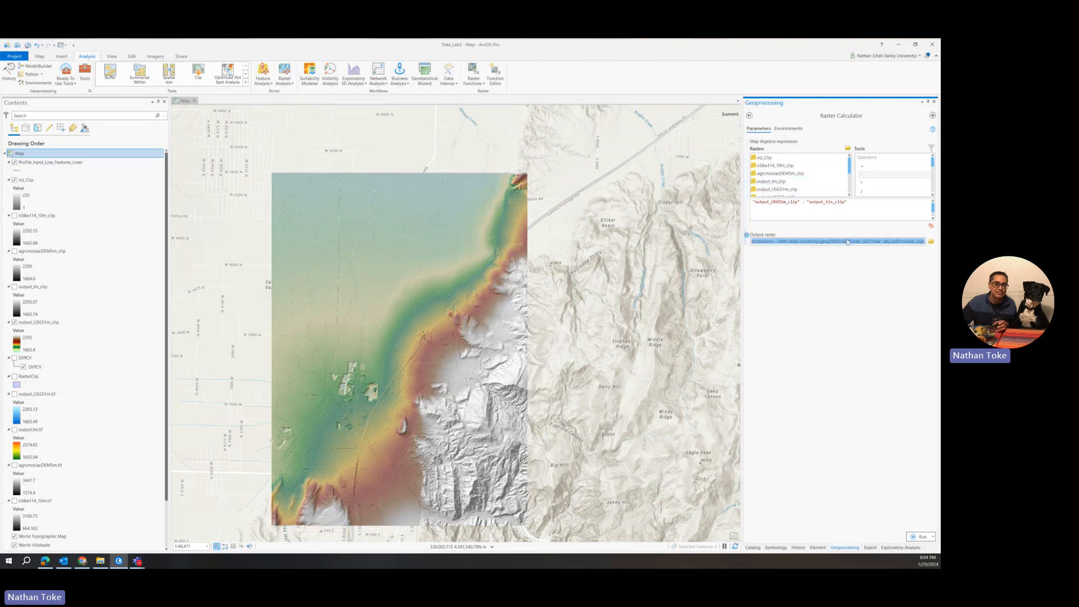
click(902, 241)
double_click(902, 241)
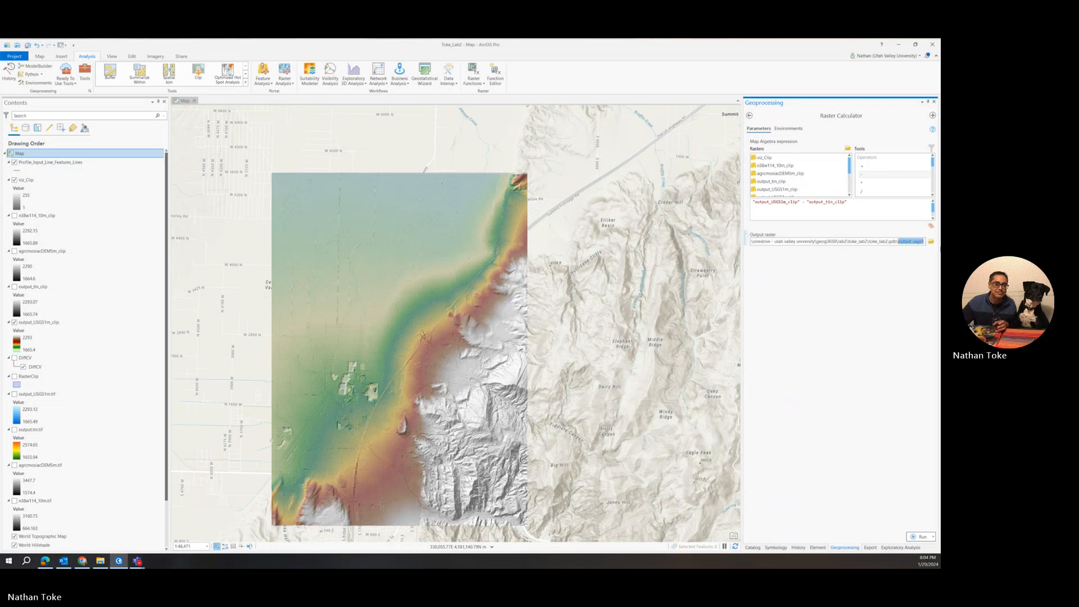
text(d:)
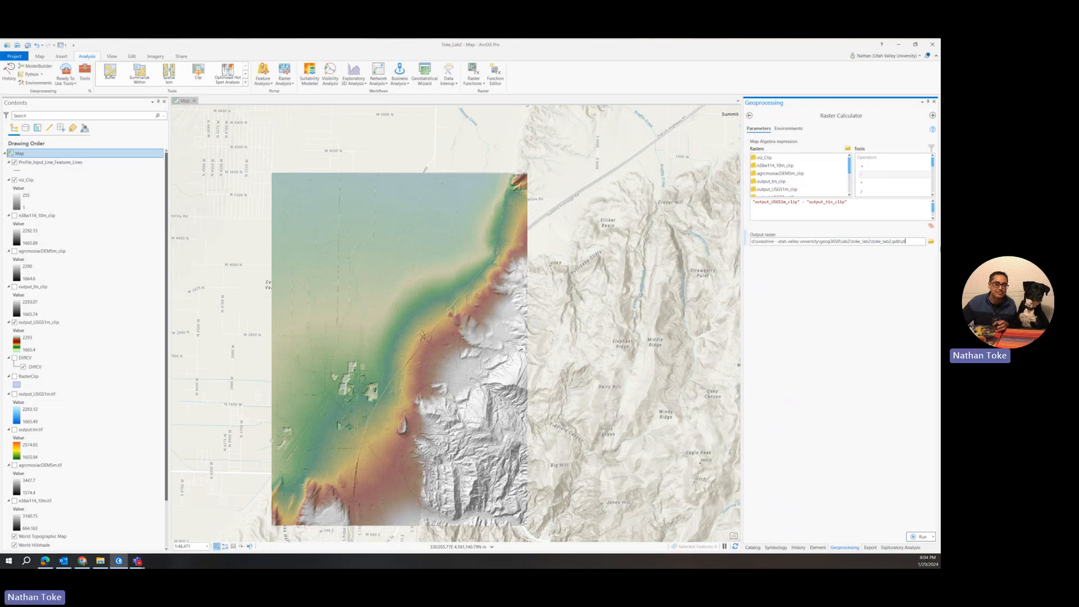
text(iff3)
text(0_11)
click(920, 537)
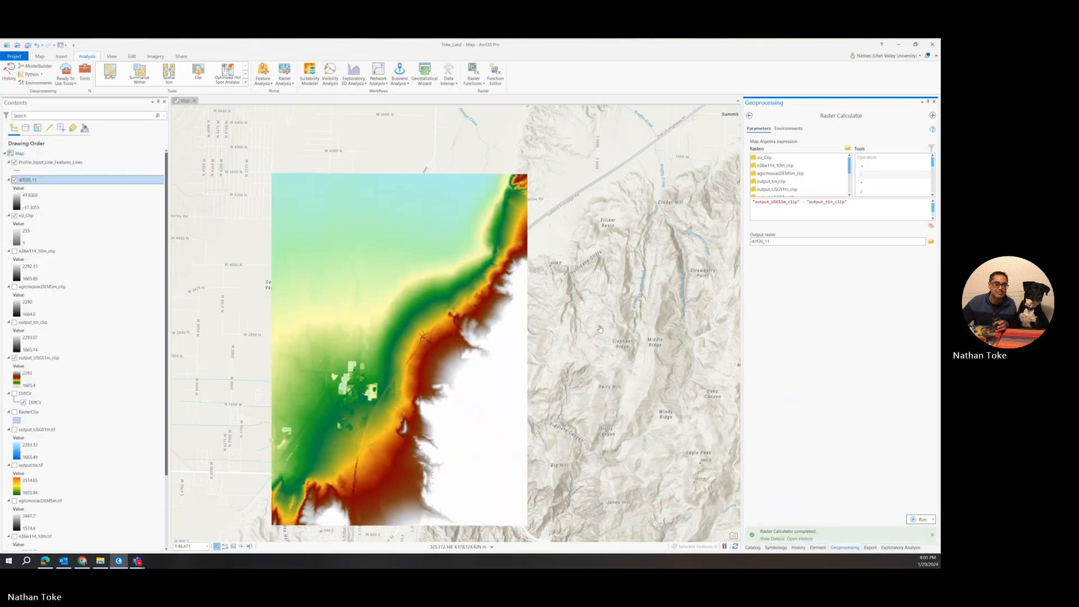
Step: Examine the diff20_11 difference raster across its extent and check its range of values
click(101, 195)
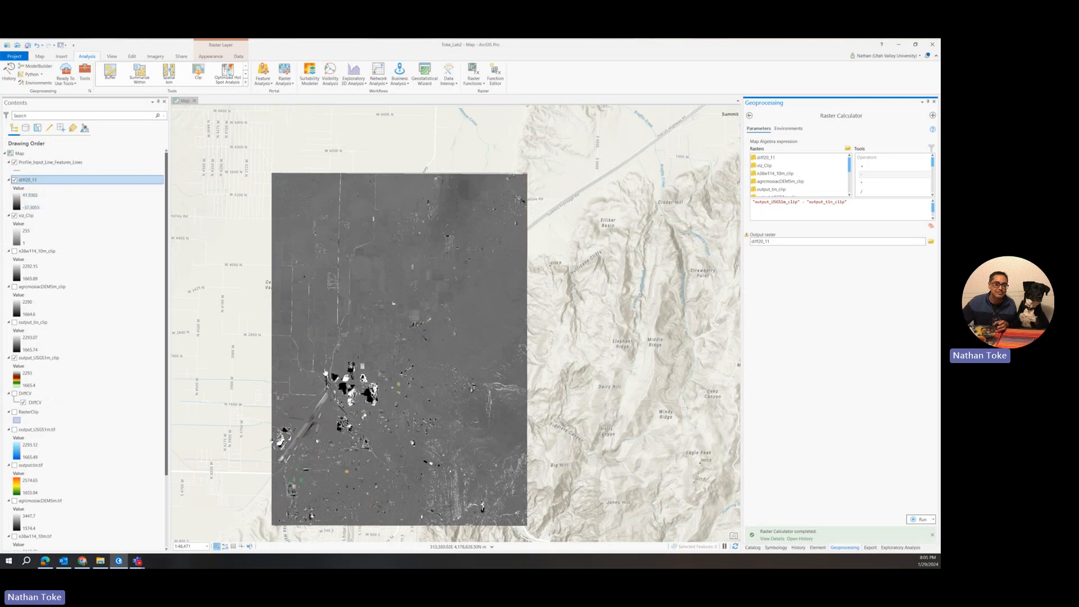
scroll(341, 474, up, 5)
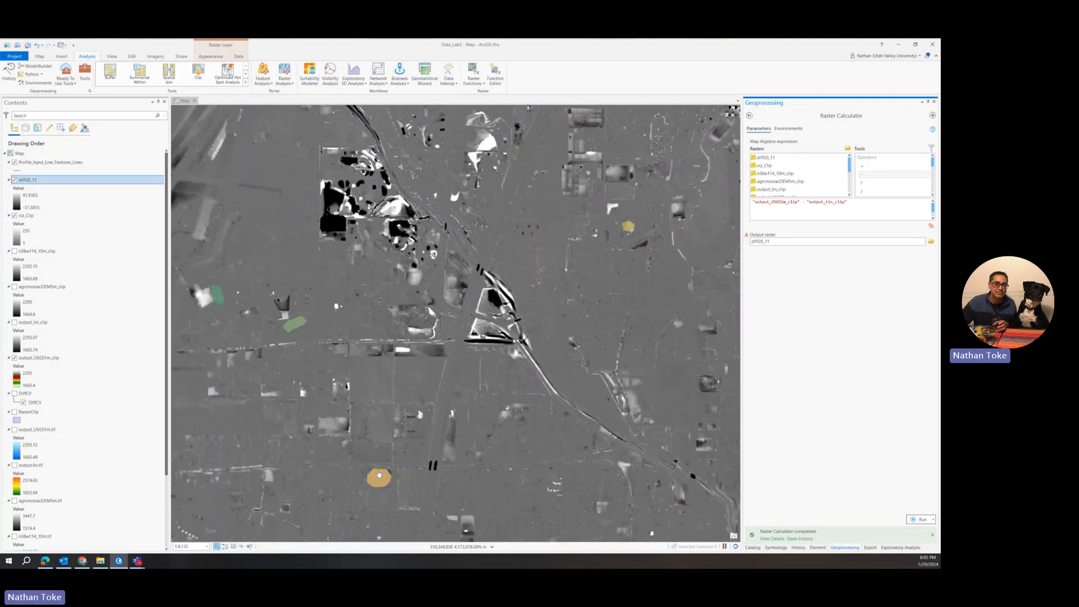
scroll(379, 474, down, 3)
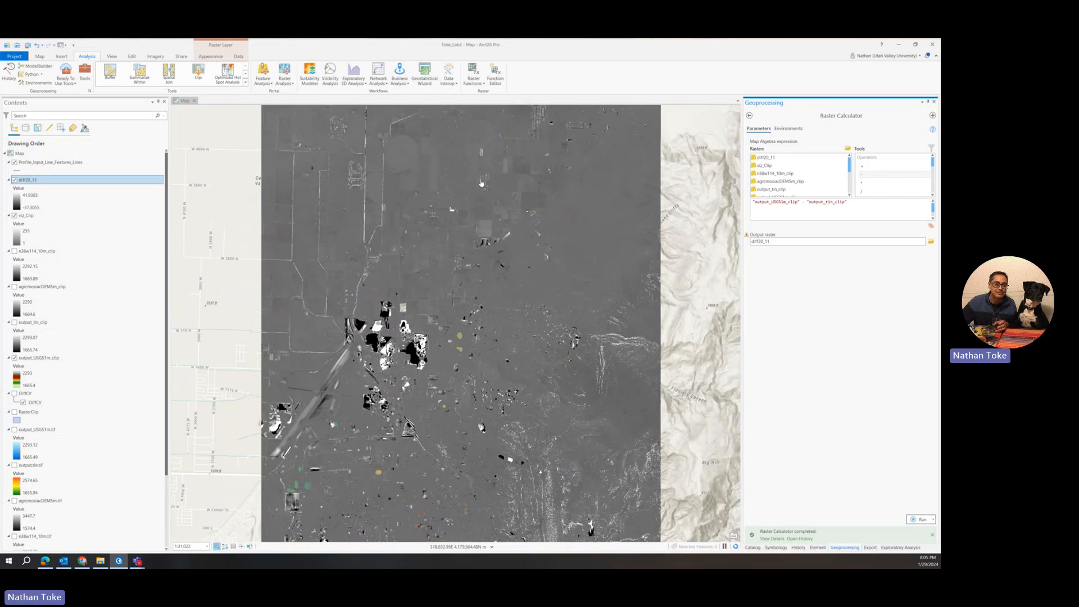
click(27, 198)
drag(388, 208, 398, 278)
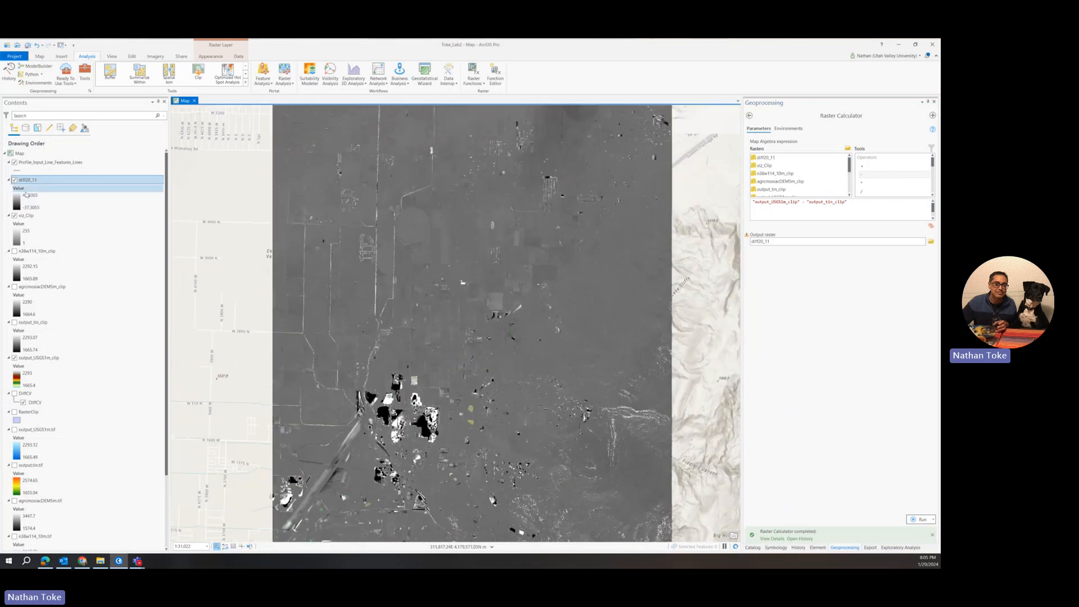
click(27, 211)
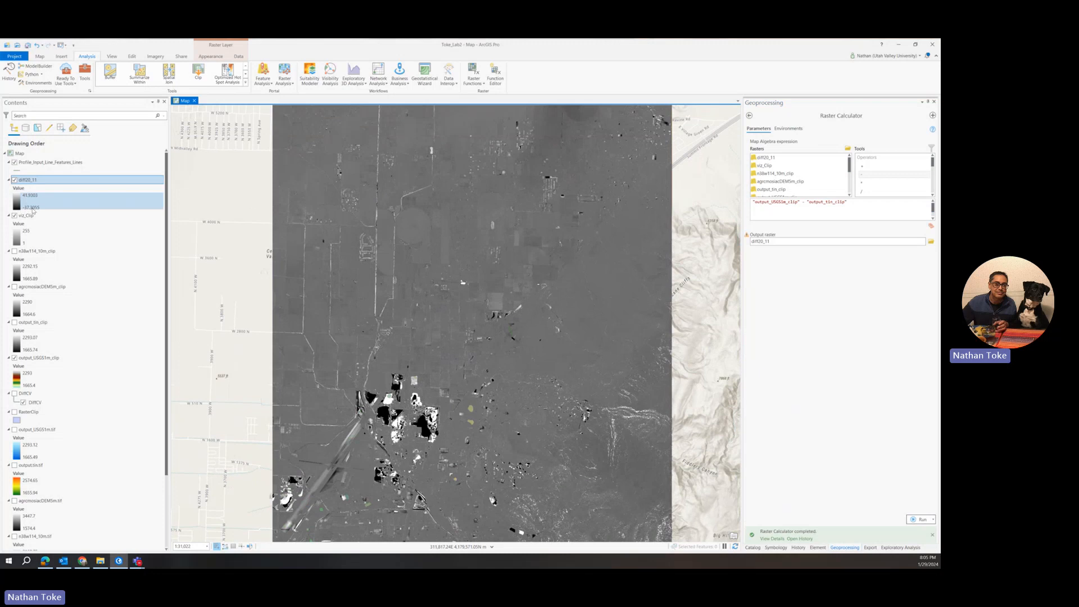
drag(507, 181, 475, 299)
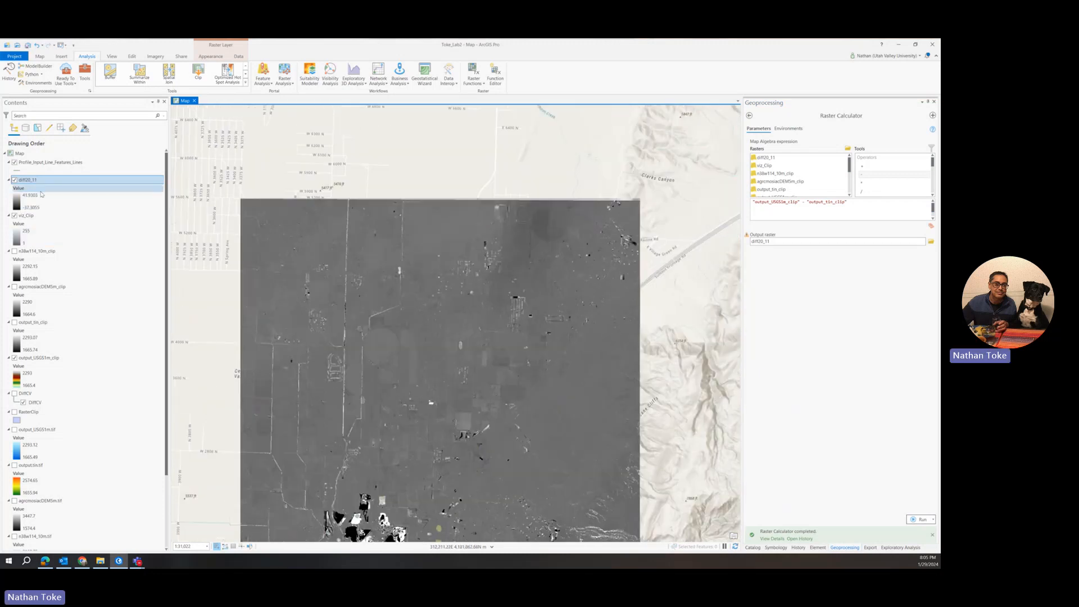
drag(435, 418, 477, 214)
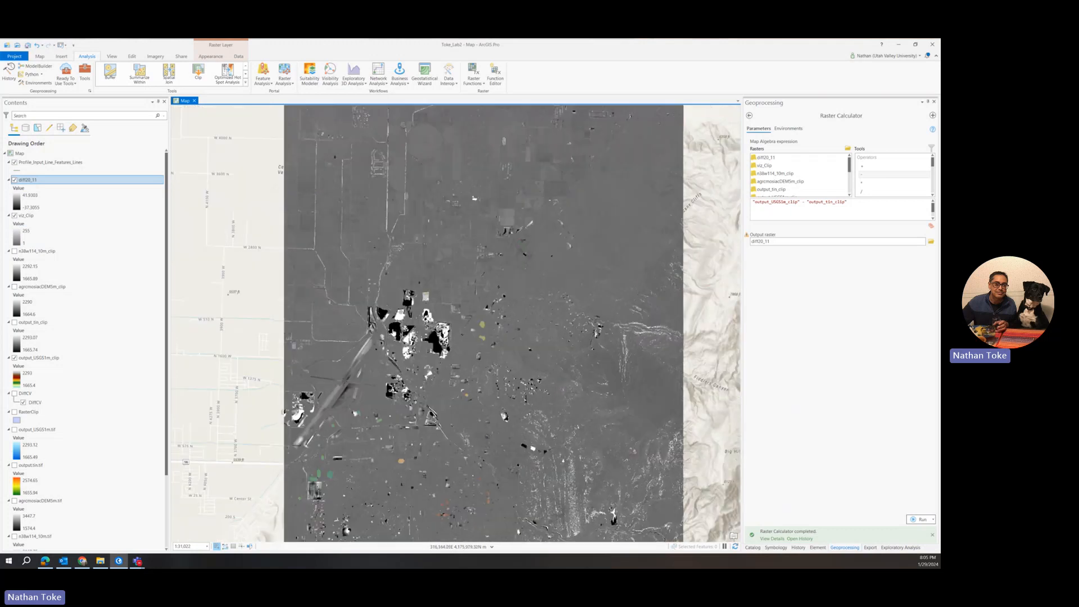
Step: Compare diff20_11 with the shaded elevation beneath it around the excavated pits by switching the difference layer off and on
scroll(405, 314, up, 5)
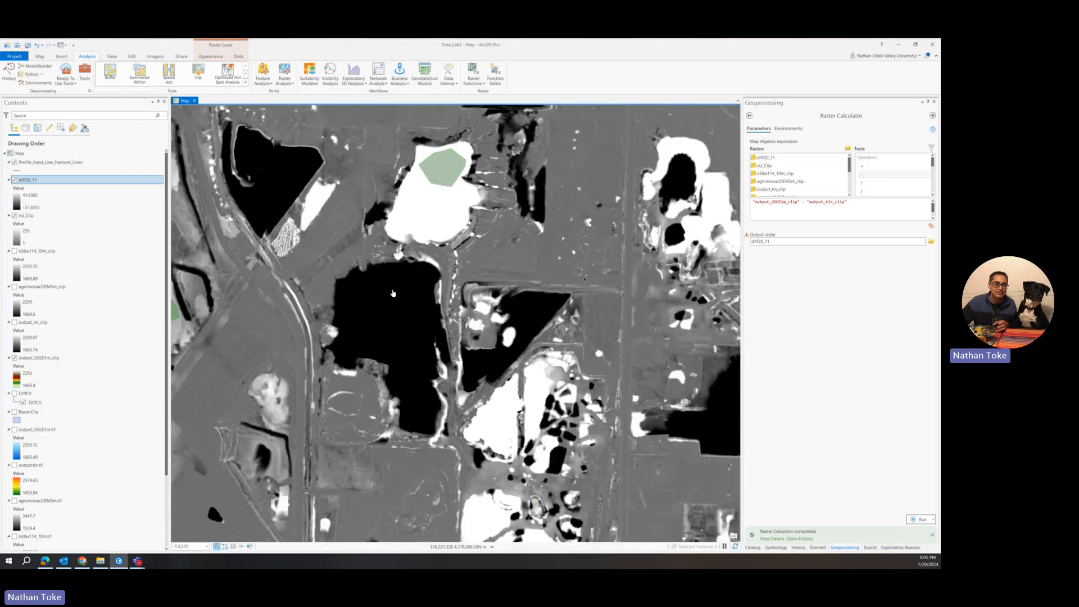
scroll(392, 293, down, 2)
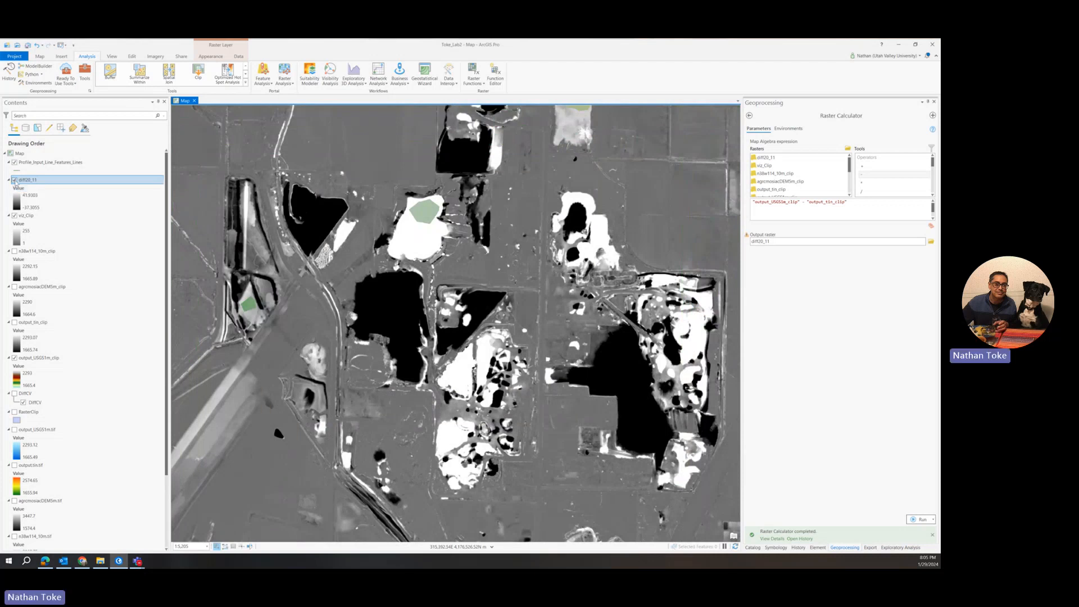
click(15, 180)
click(15, 180)
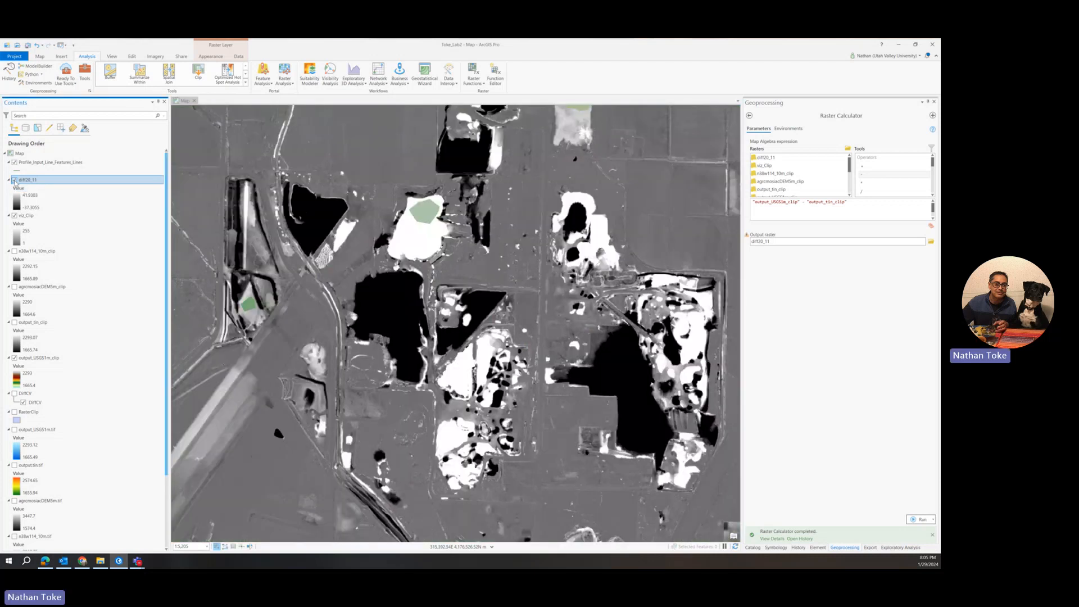
click(14, 180)
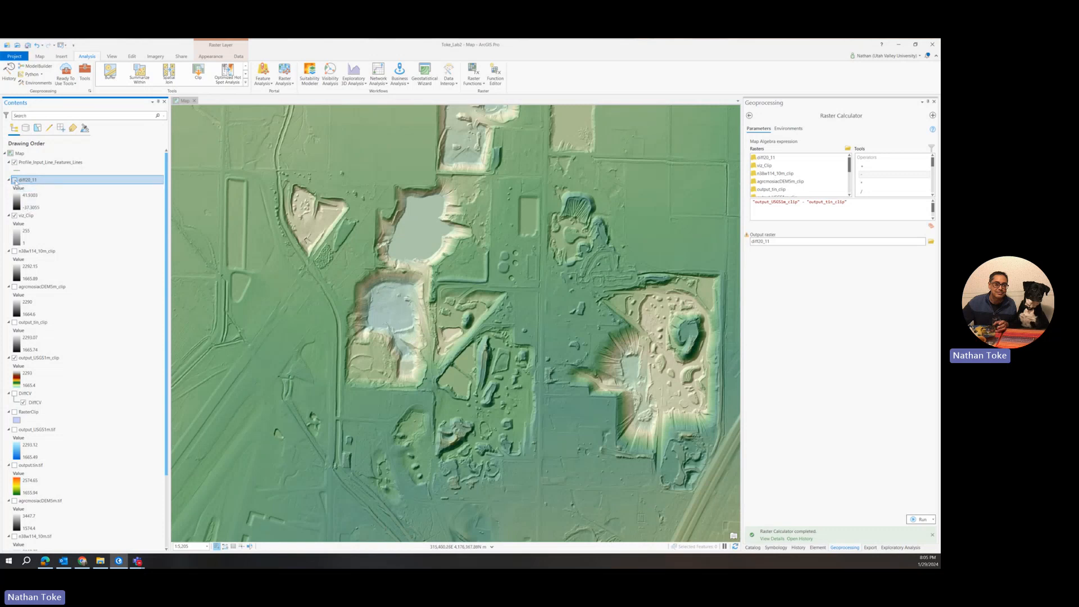
click(15, 180)
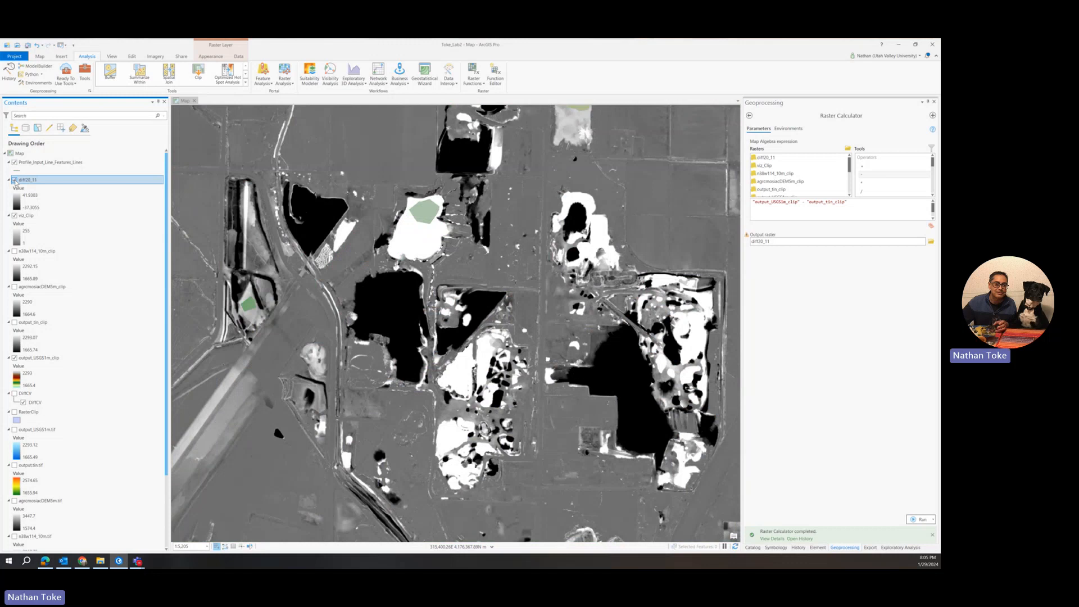
click(14, 179)
click(14, 180)
click(15, 180)
click(15, 180)
click(14, 180)
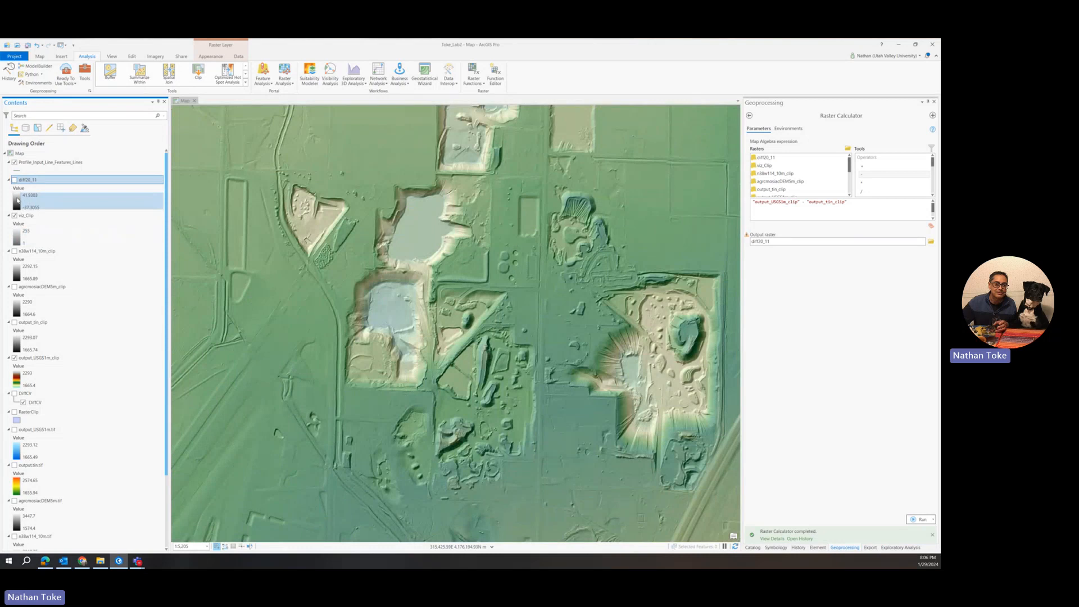
Step: Show diff20_11 and apply the Bathymetric Scale color scheme to its stretched symbology
click(17, 200)
click(15, 180)
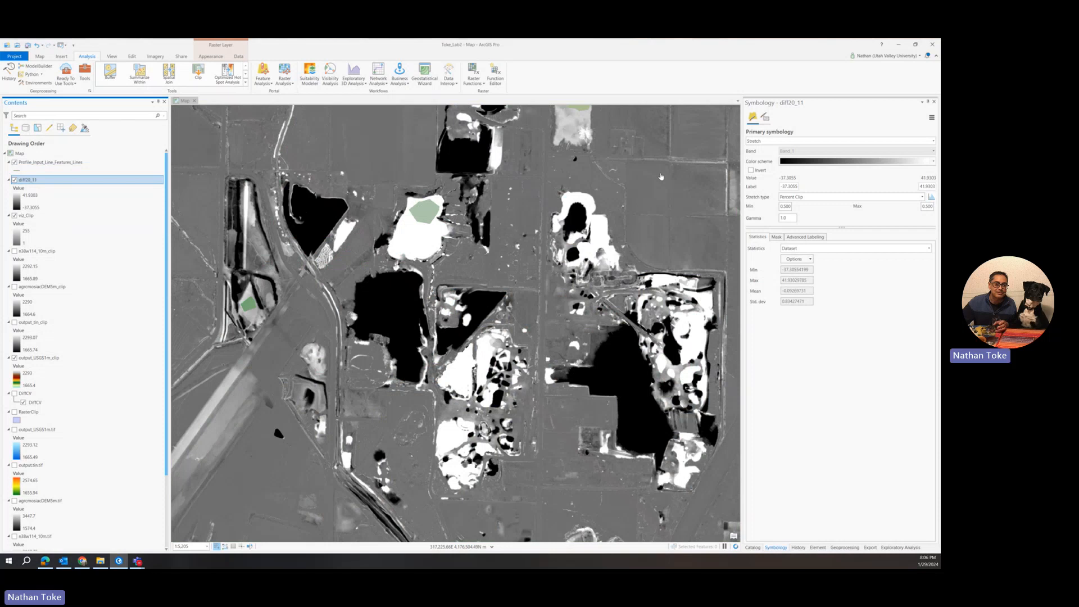
click(898, 163)
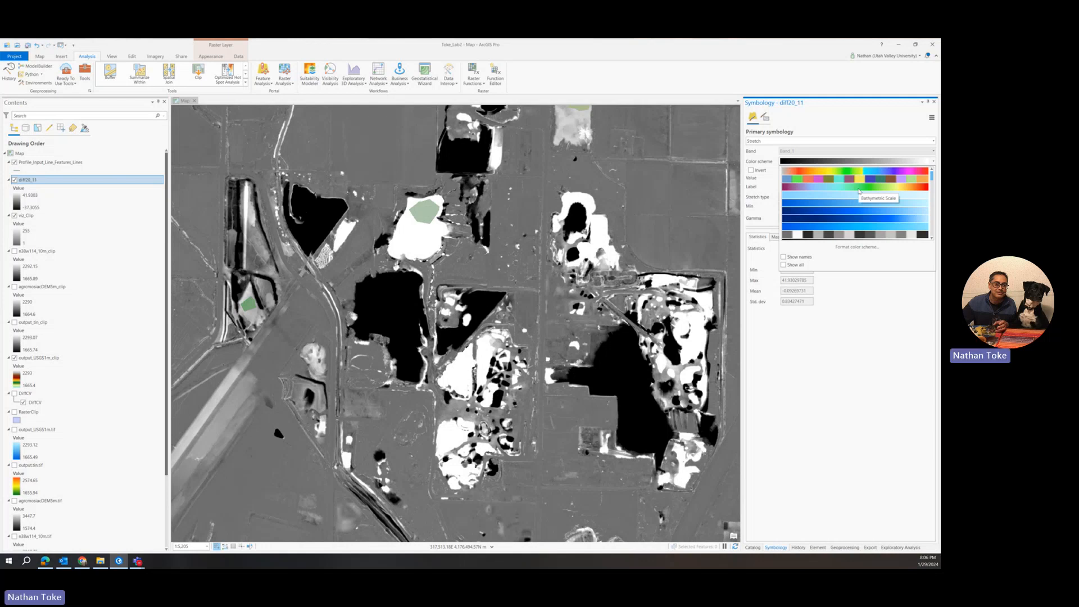
click(859, 188)
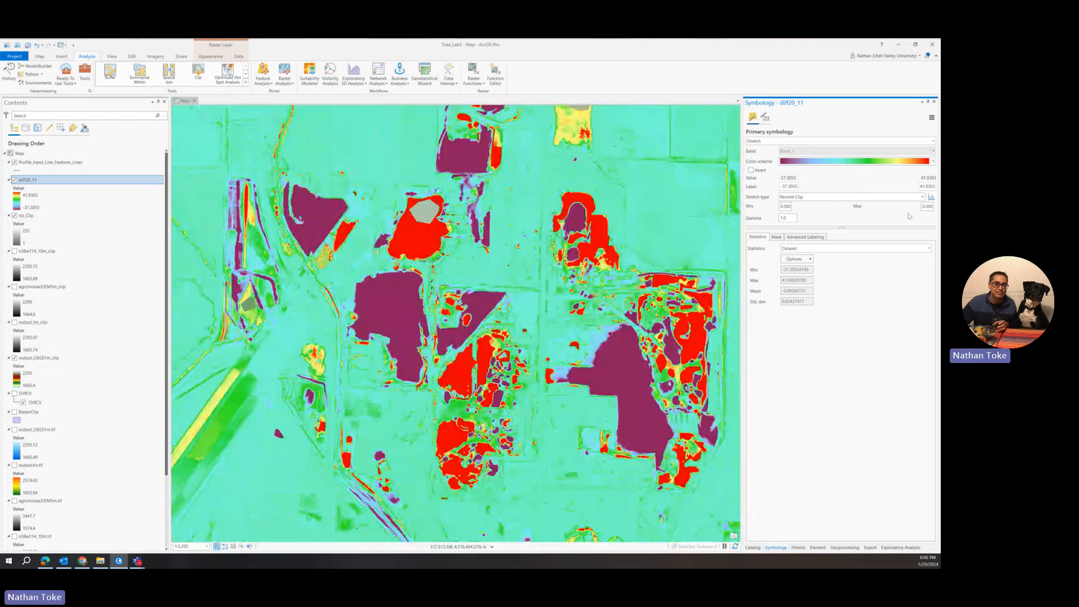
Step: Set both the maximum and minimum of the Percent Clip stretch for diff20_11 to 5
double_click(923, 207)
key(BackSpace)
text(5)
click(790, 208)
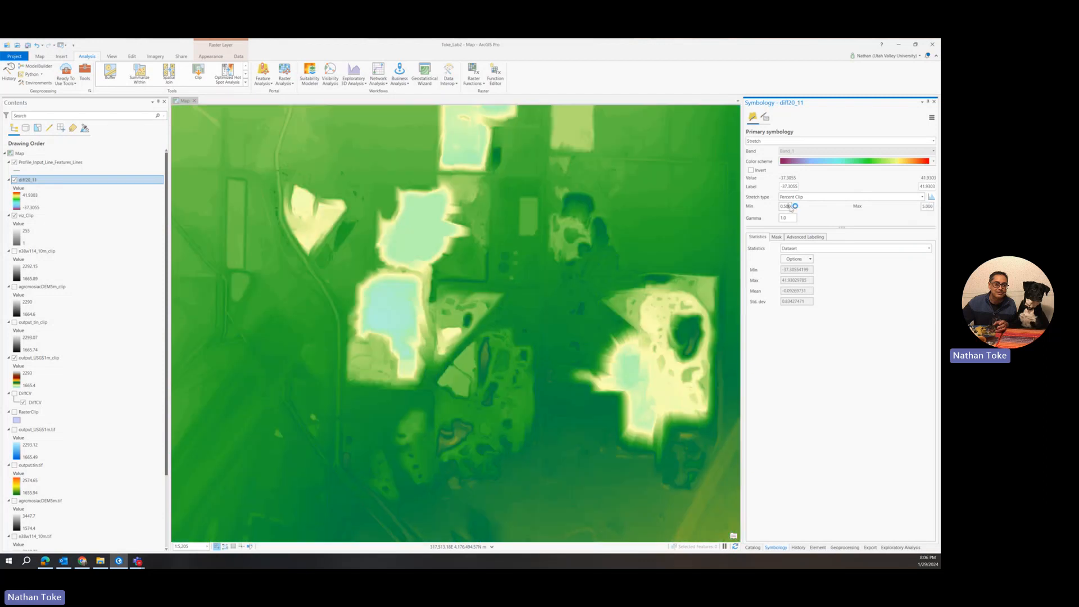
double_click(790, 207)
text(5)
key(Return)
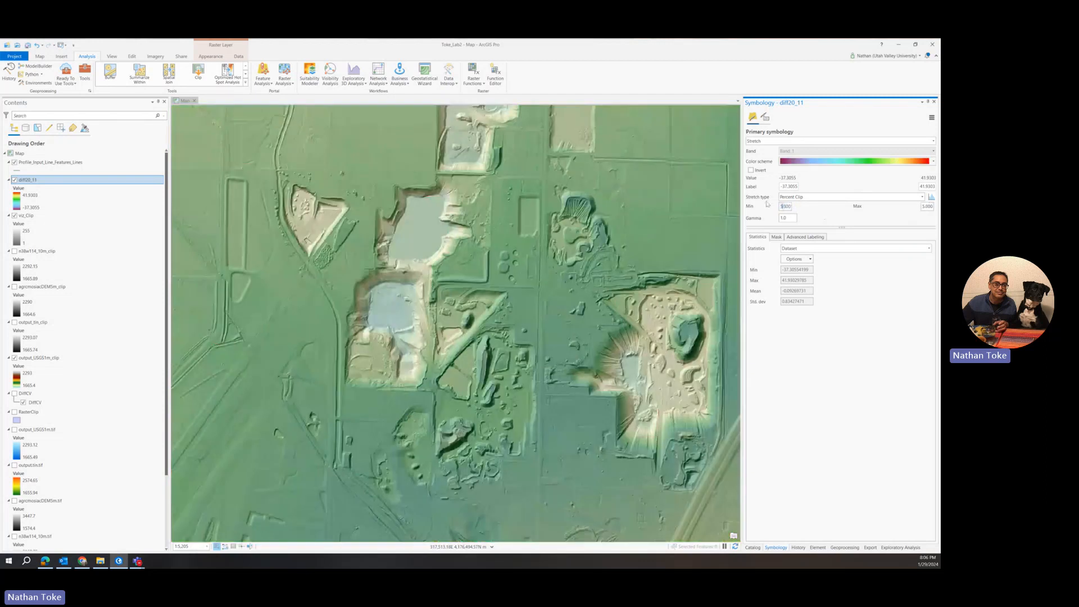
Step: Inspect the recolored difference raster, comparing it with the underlying terrain around the farm fields and checking the northern end
scroll(408, 286, down, 8)
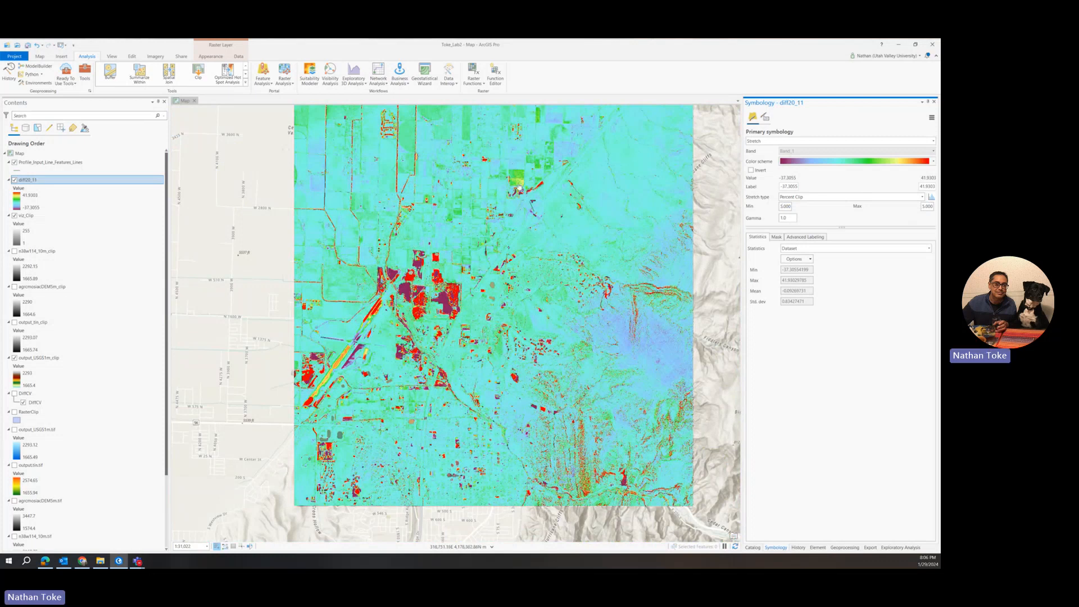
scroll(519, 187, up, 4)
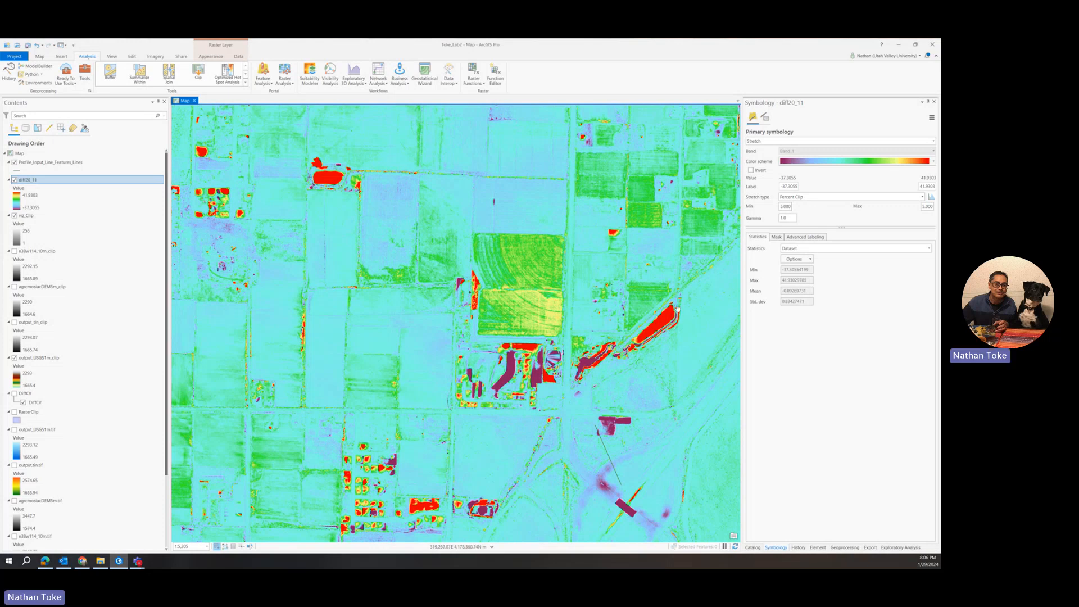
click(15, 181)
click(15, 180)
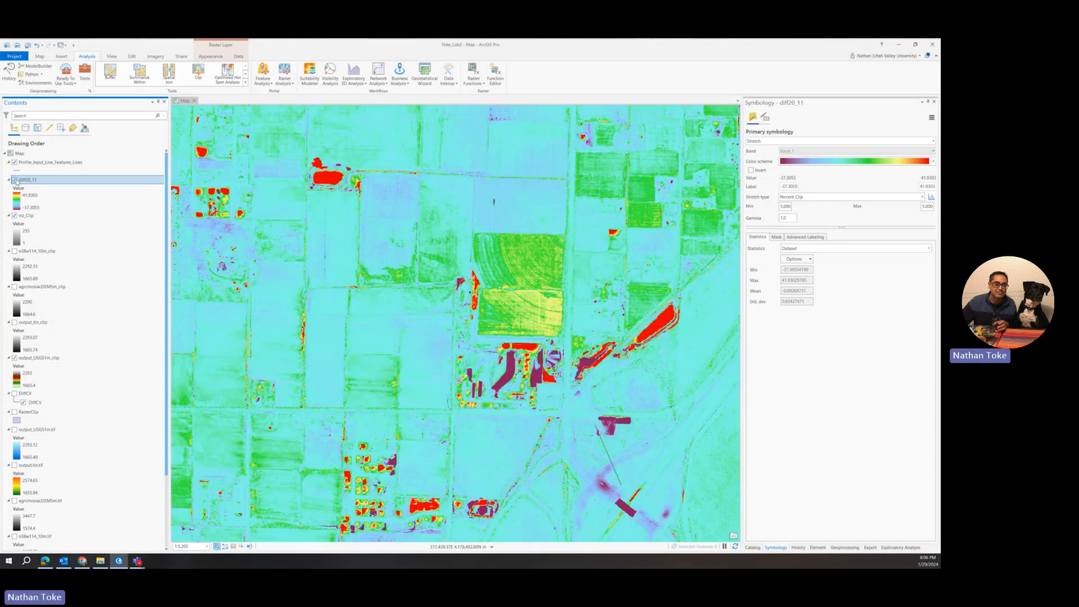
click(16, 181)
click(15, 181)
click(15, 180)
click(15, 180)
click(14, 180)
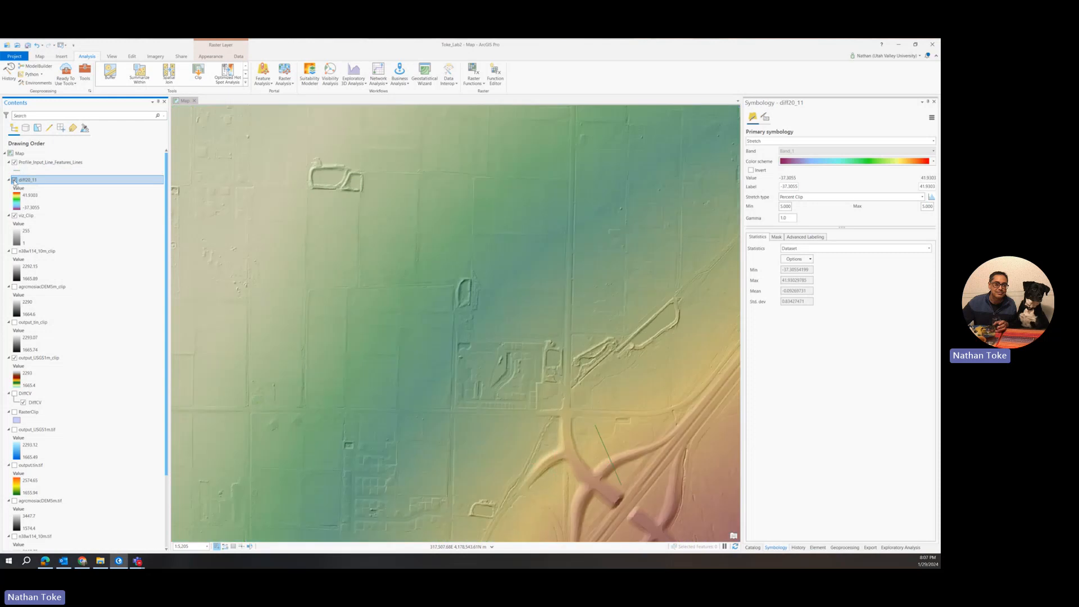
click(14, 180)
click(14, 180)
click(14, 180)
scroll(606, 291, down, 5)
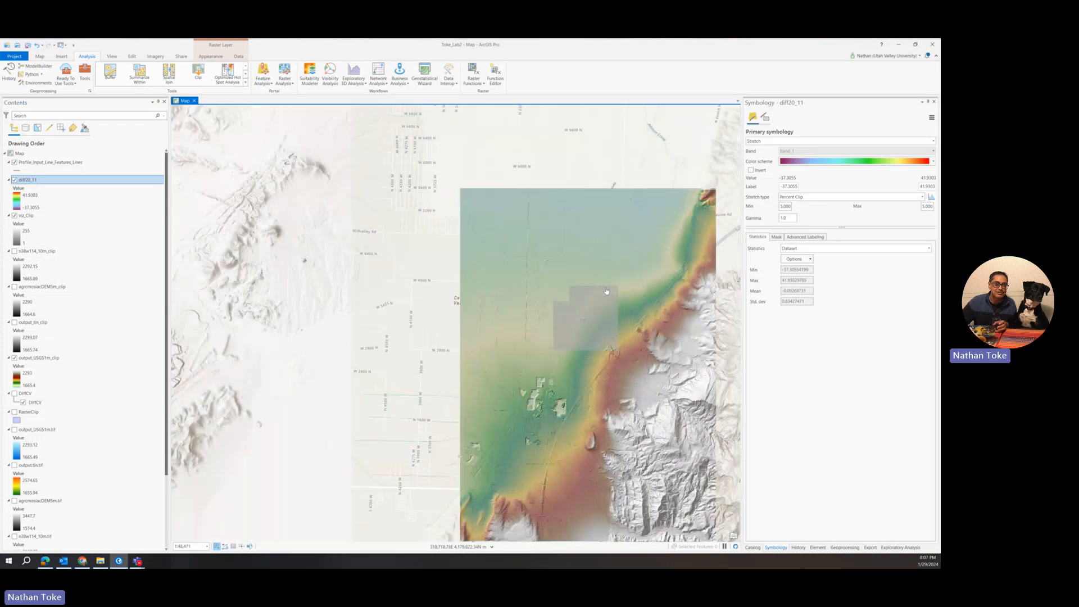
drag(654, 225, 590, 263)
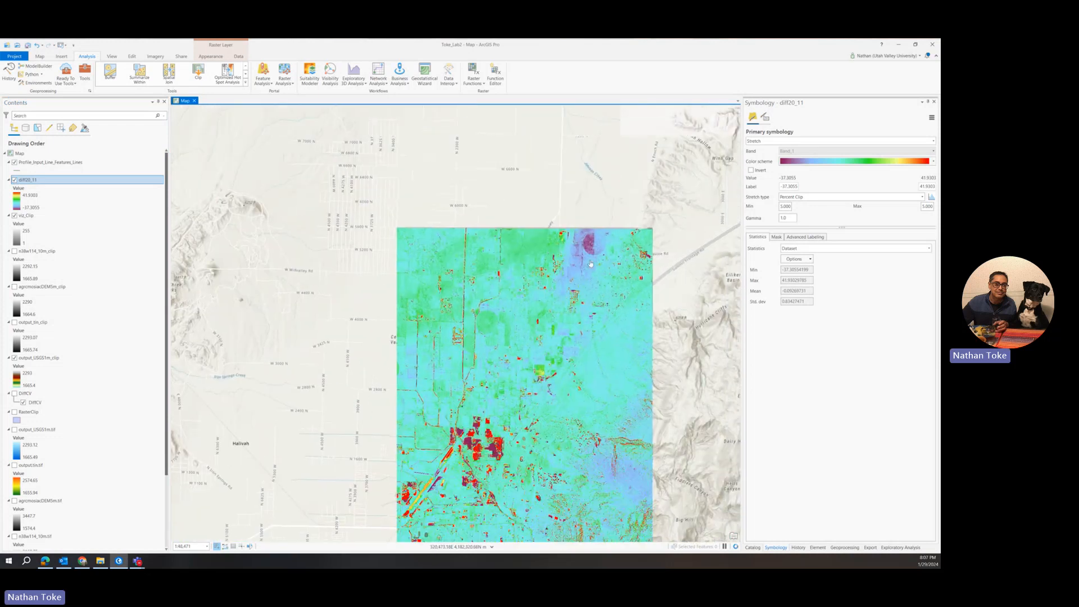
Step: Add the diff20_11 raster from the project geodatabase to the map as an elevation source
scroll(584, 256, up, 3)
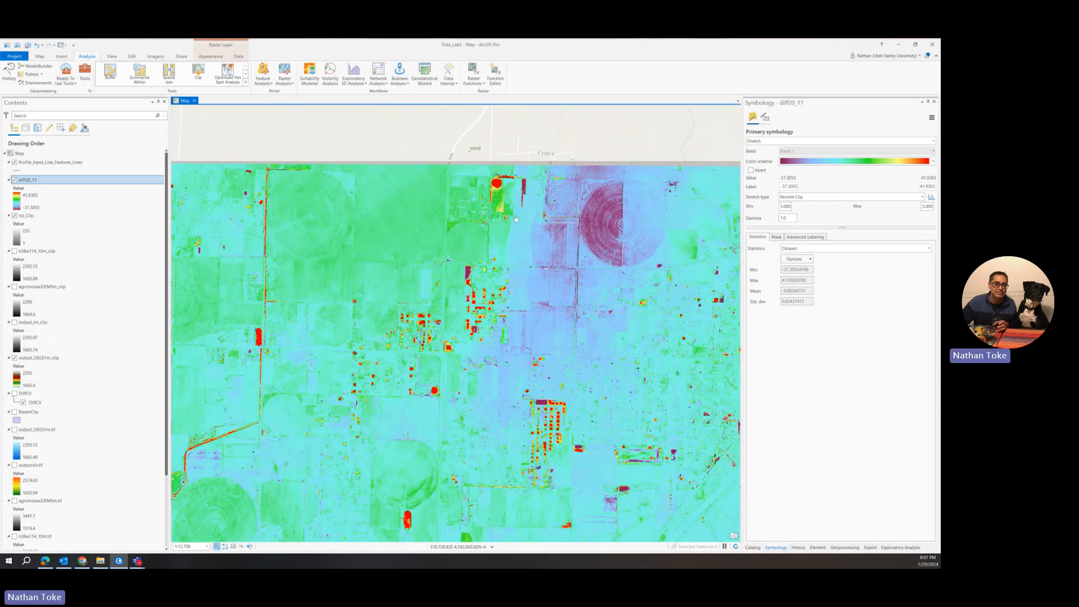
drag(537, 191, 533, 192)
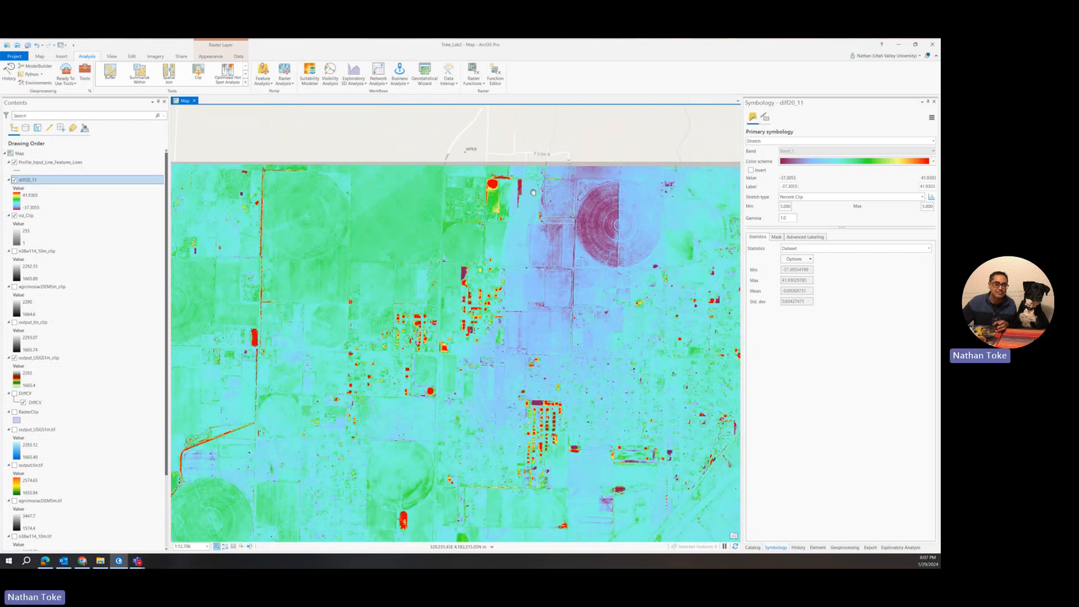
scroll(533, 192, down, 1)
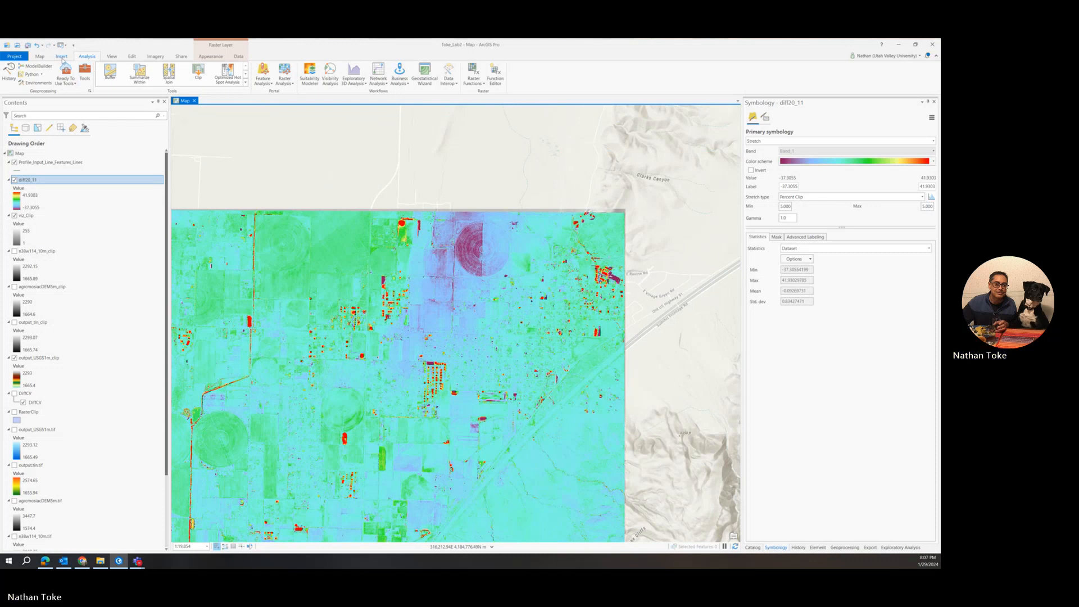
click(45, 56)
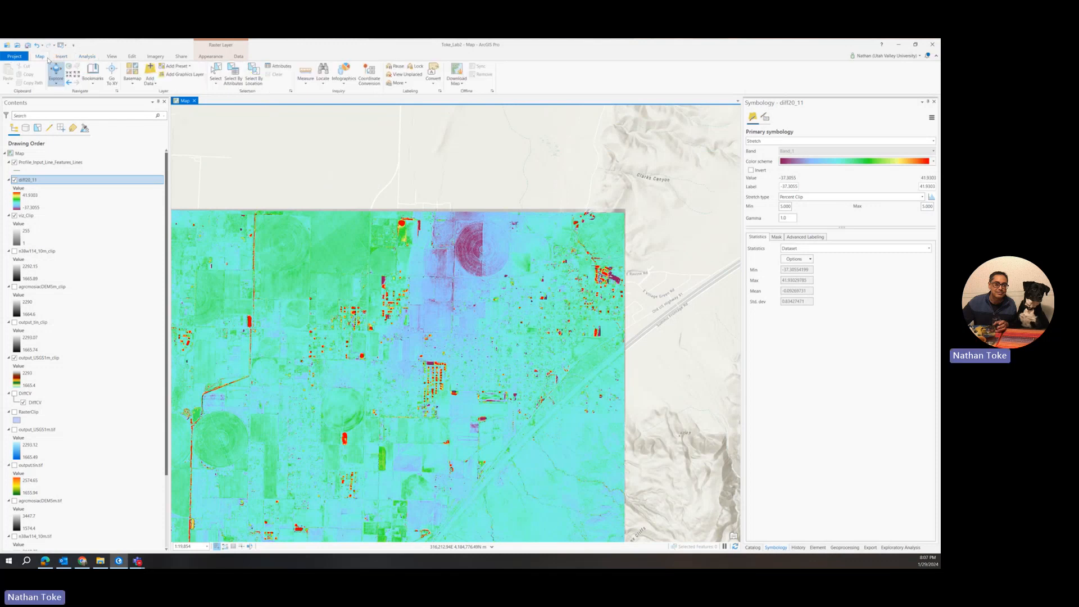
click(150, 82)
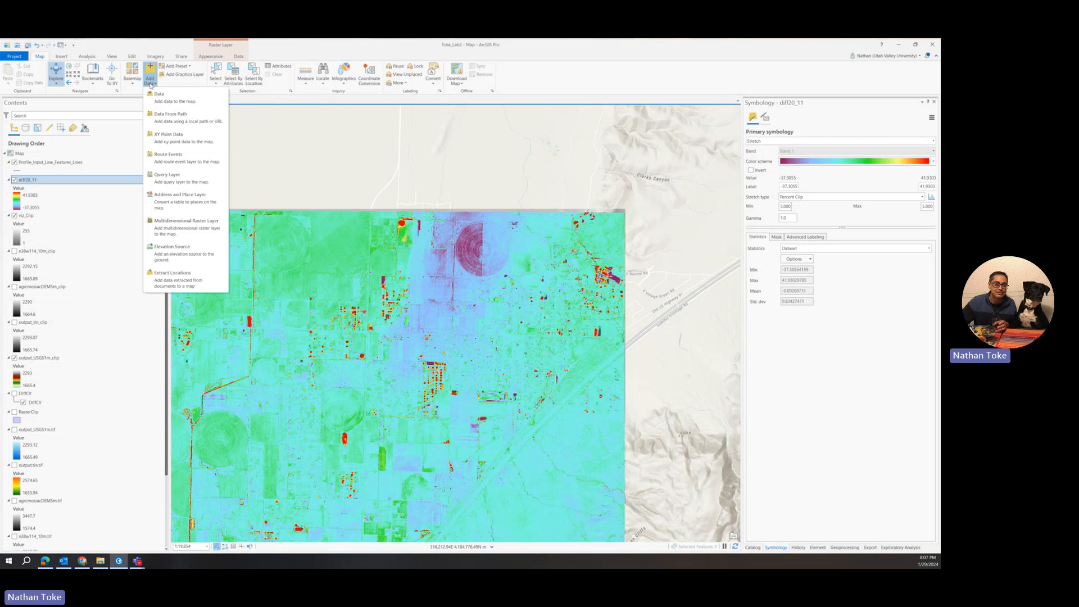
click(188, 247)
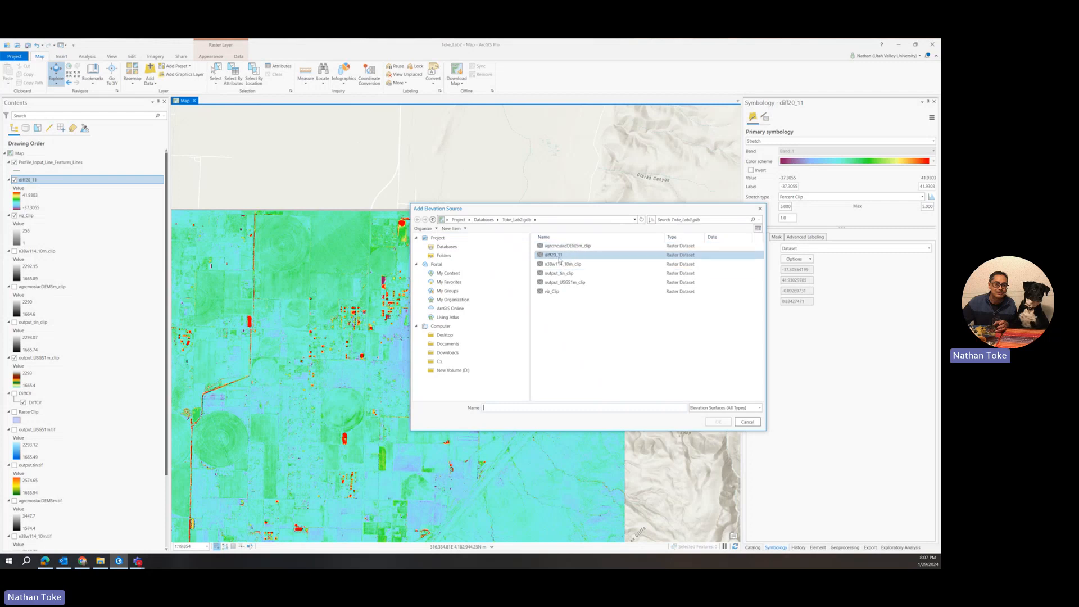
click(579, 253)
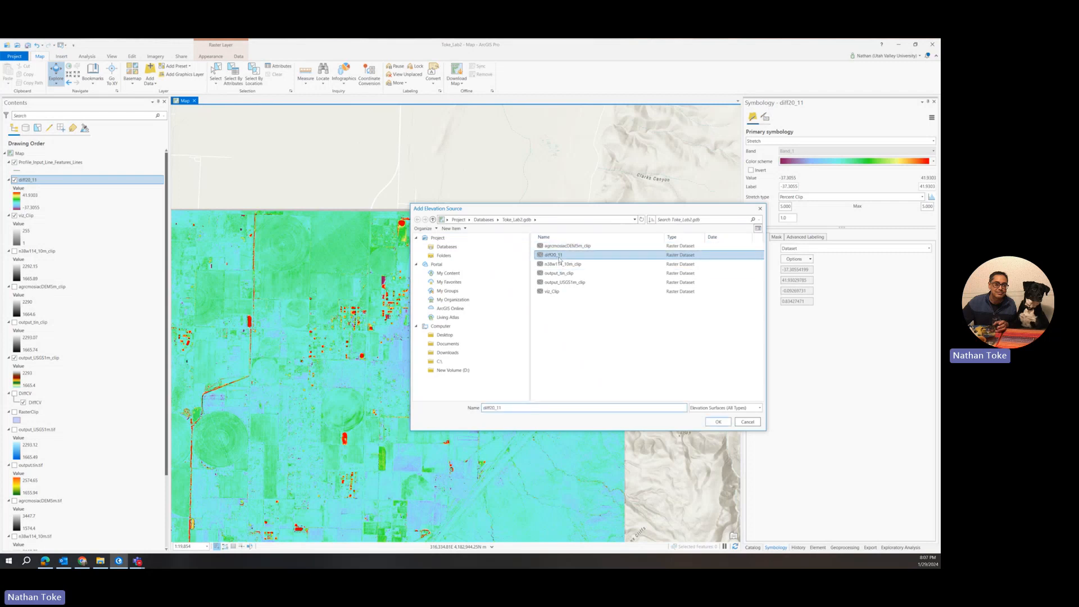
click(717, 422)
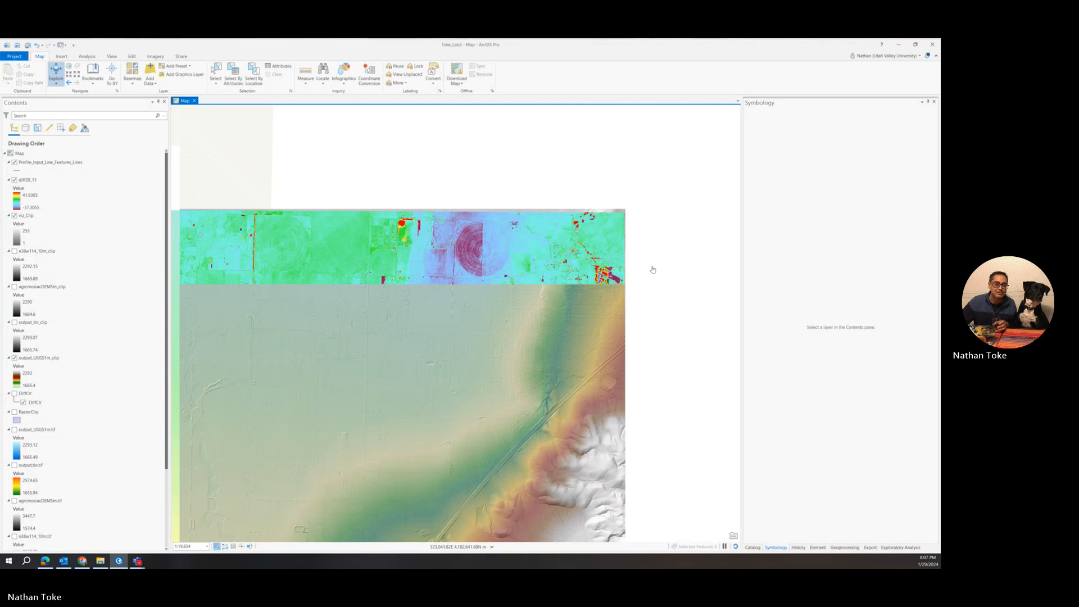
Step: Create an interactive elevation profile about 3,028 m long, running west to east across the circular field at the raster's northern end
click(94, 58)
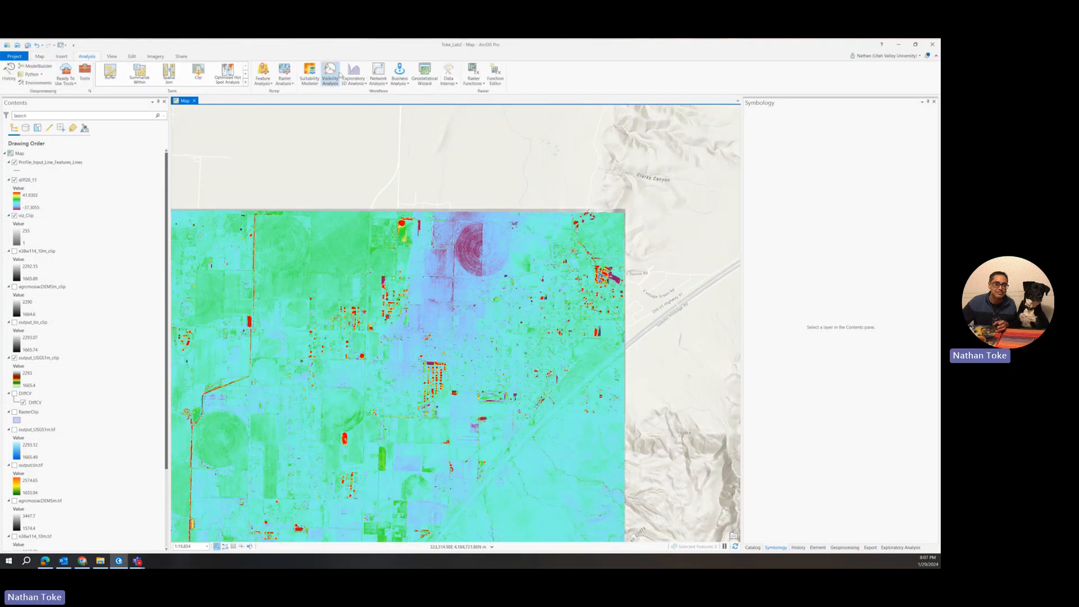
click(354, 81)
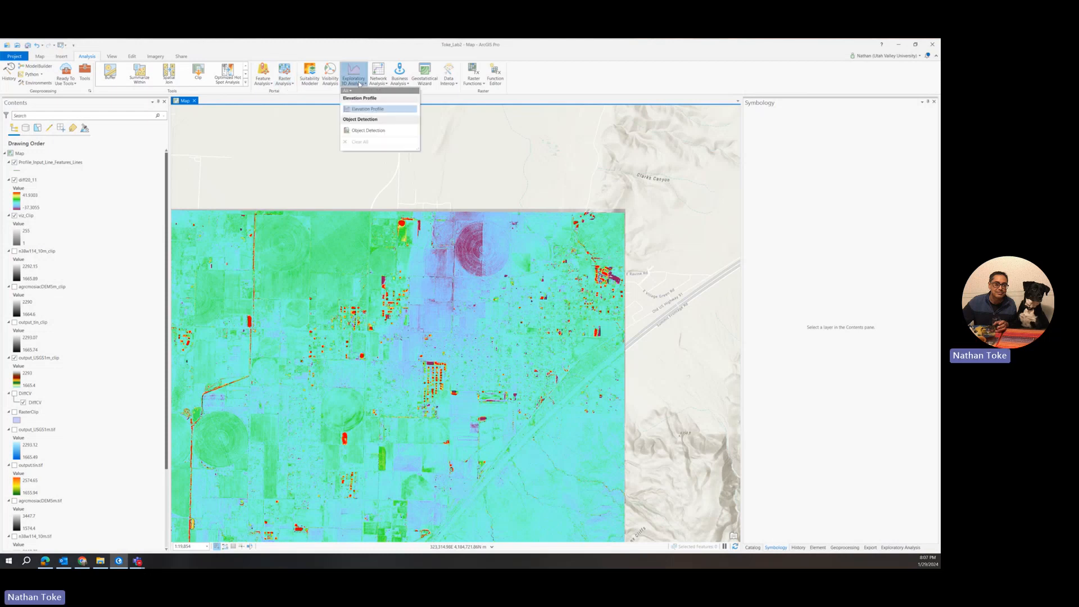
click(360, 111)
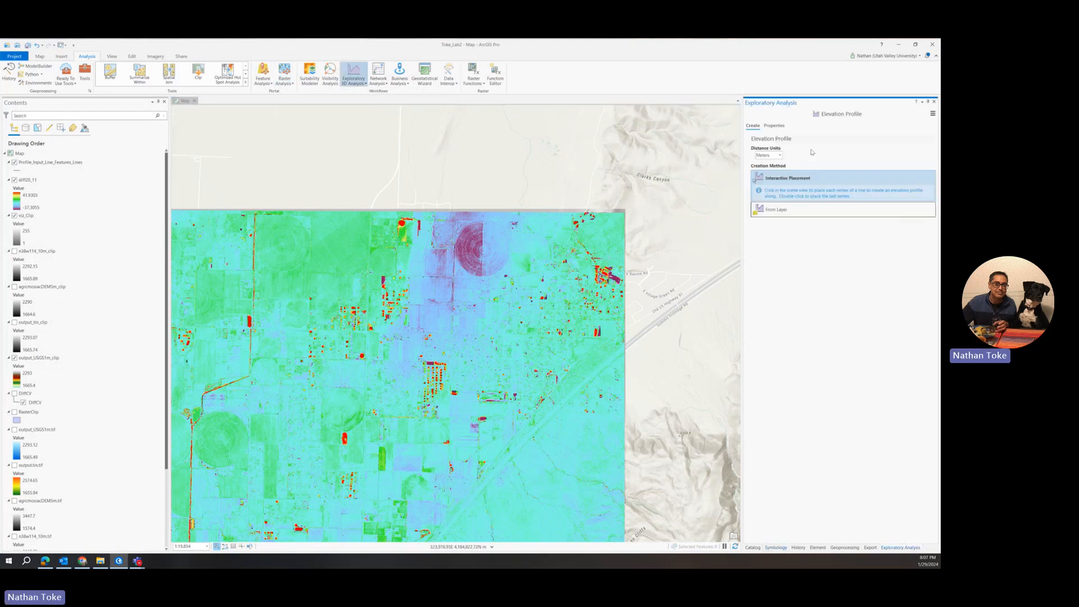
click(757, 178)
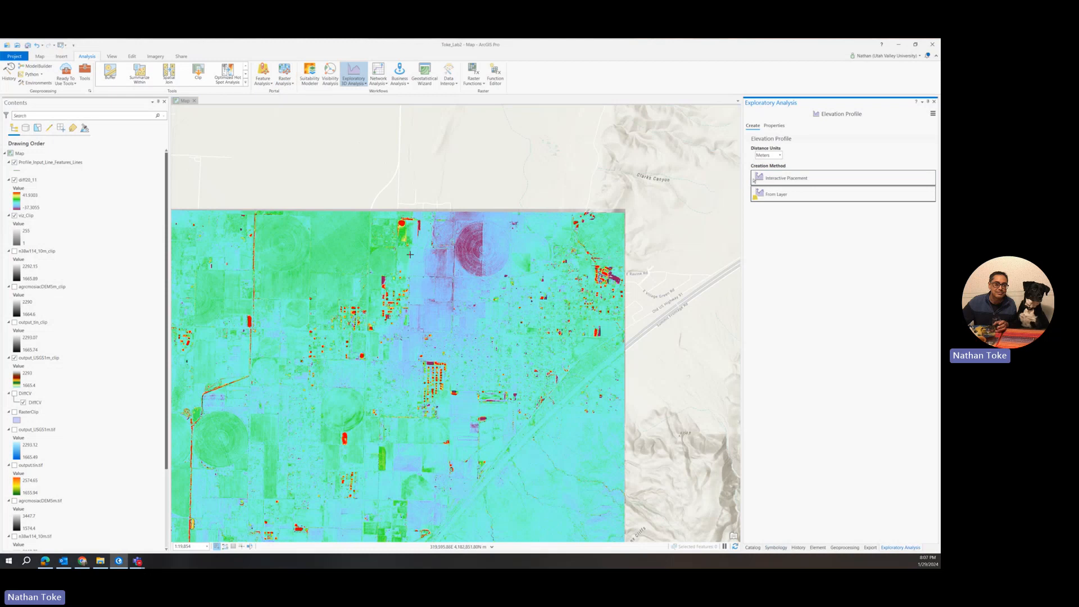
click(378, 255)
drag(466, 255, 537, 322)
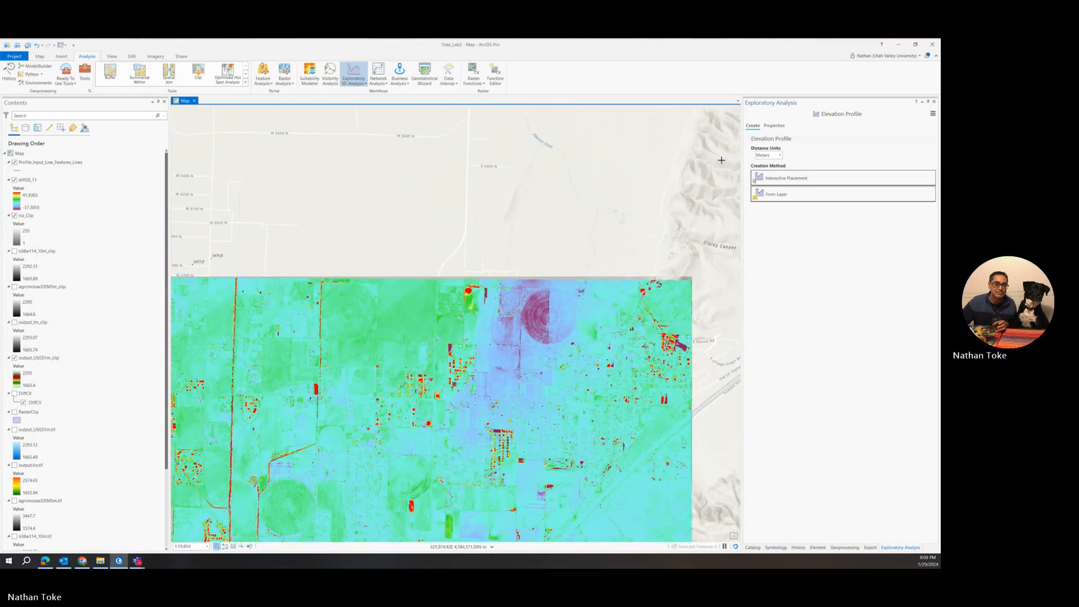
click(758, 178)
click(451, 322)
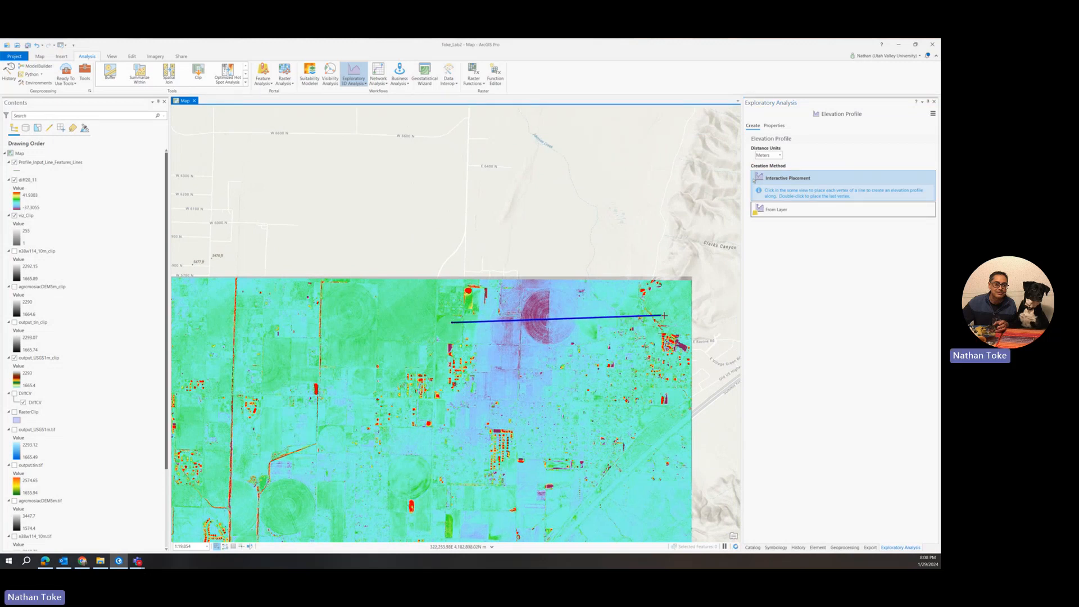
double_click(663, 316)
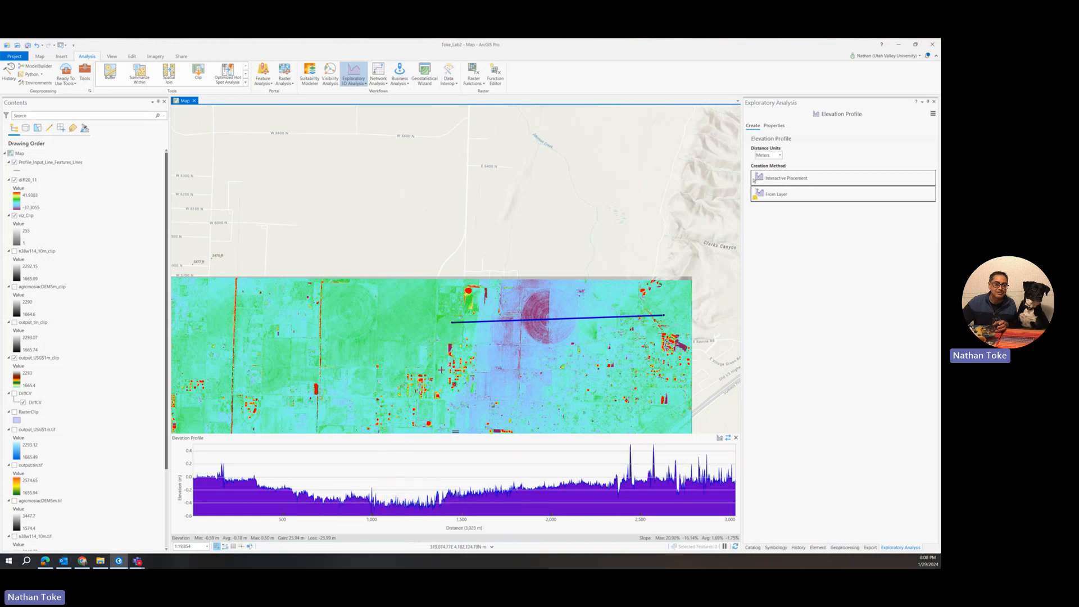
Step: Compare diff20_11 with the shaded terrain at the excavated pits by switching the difference layer off and on
scroll(441, 369, down, 2)
drag(446, 387, 385, 208)
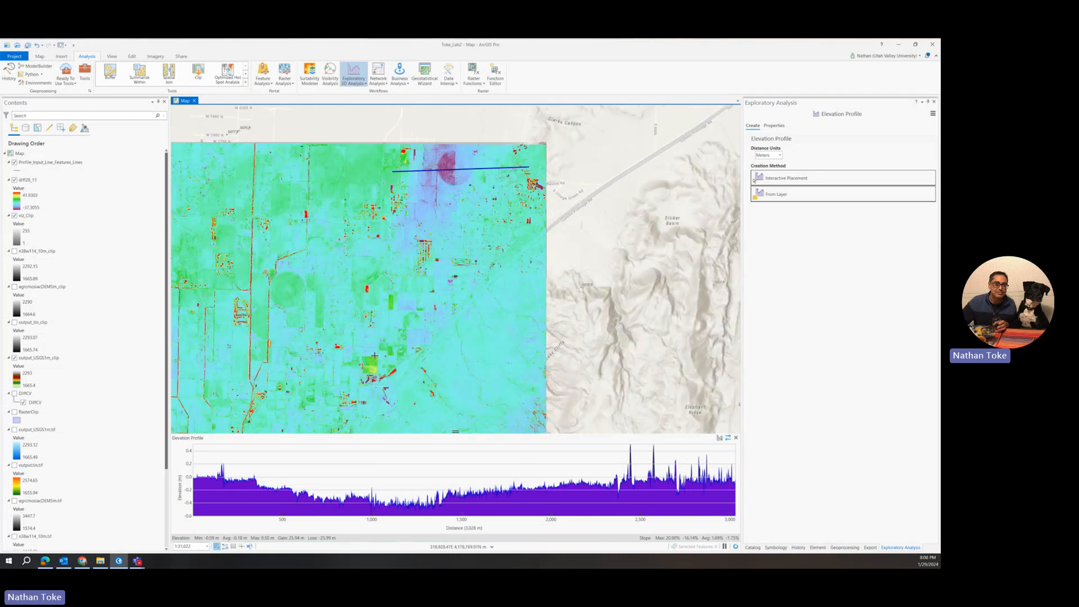
drag(374, 356, 425, 173)
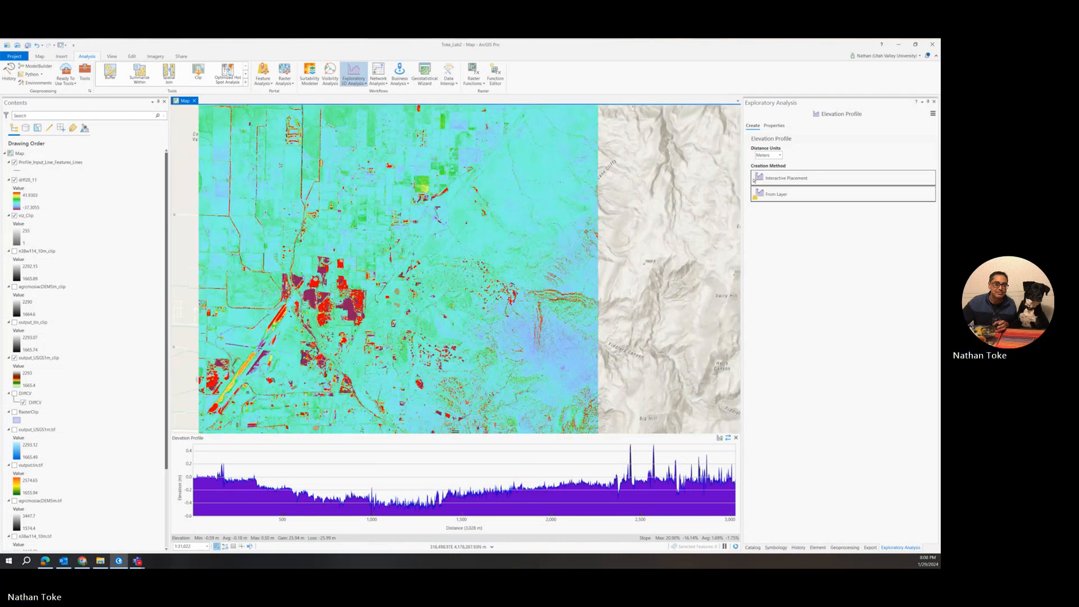
scroll(313, 291, up, 4)
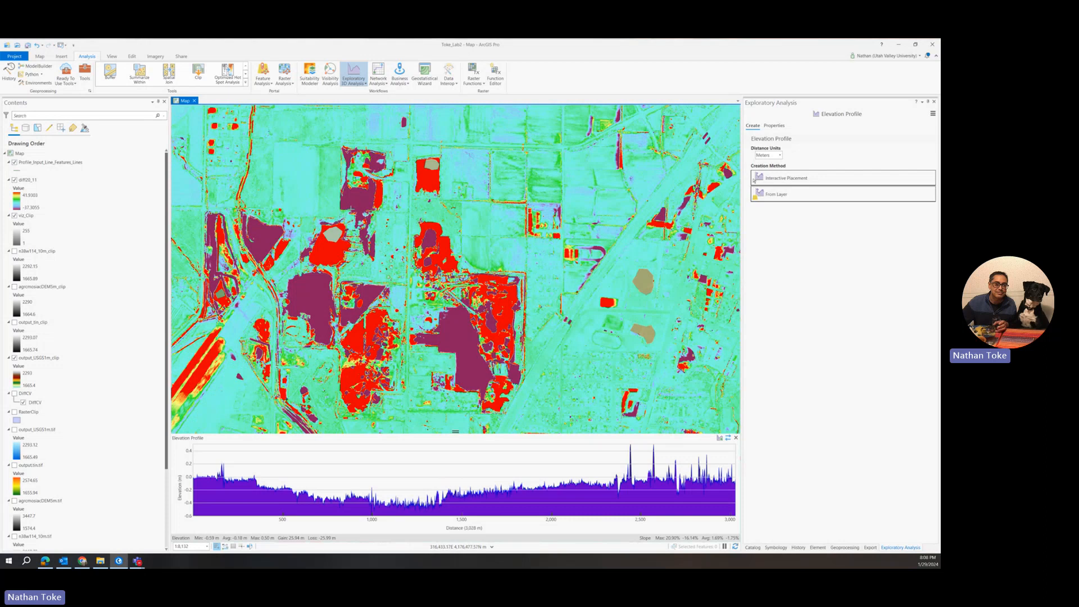
click(15, 180)
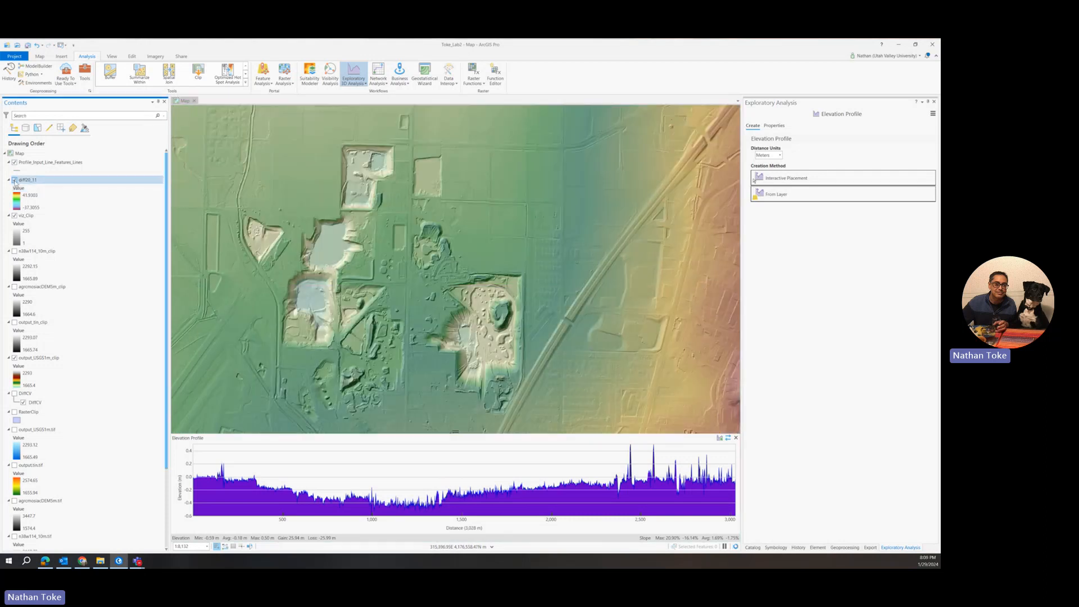
click(15, 180)
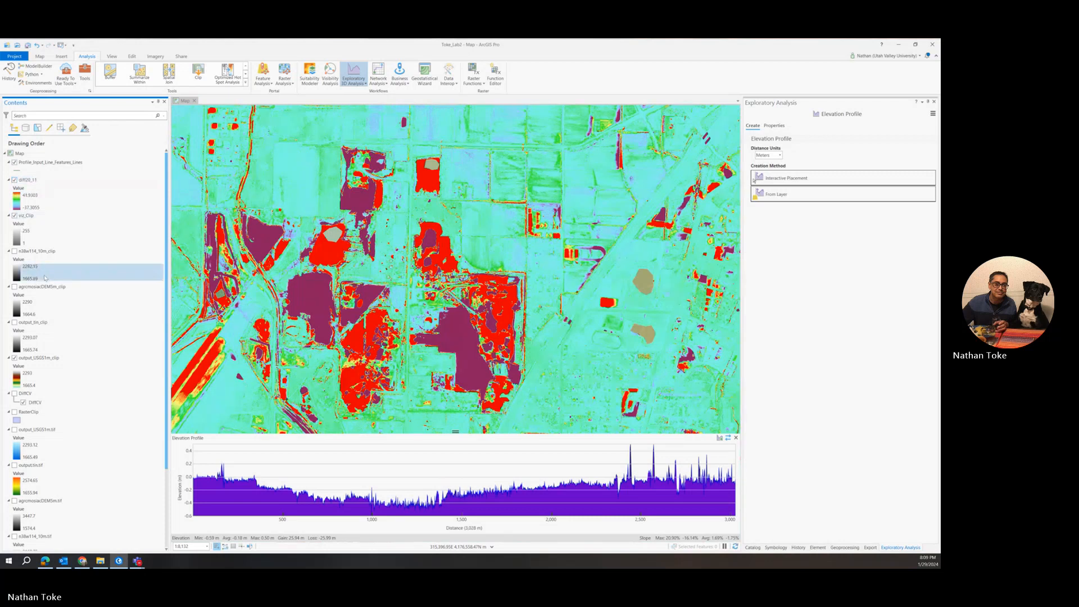
Step: Hide the World Hillshade and World Topographic Map basemap layers
scroll(45, 292, down, 3)
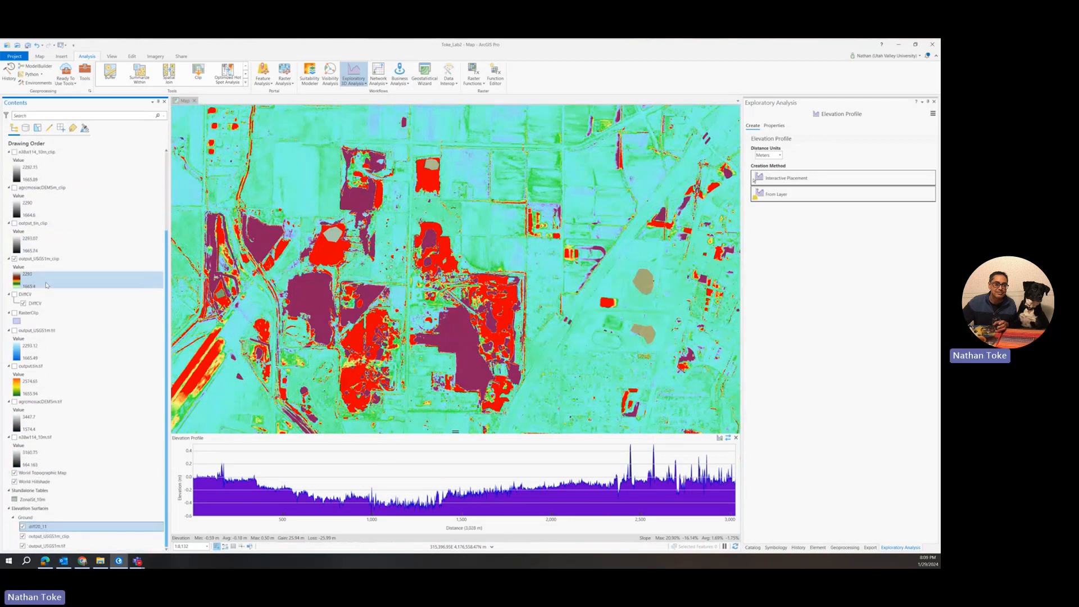
click(14, 482)
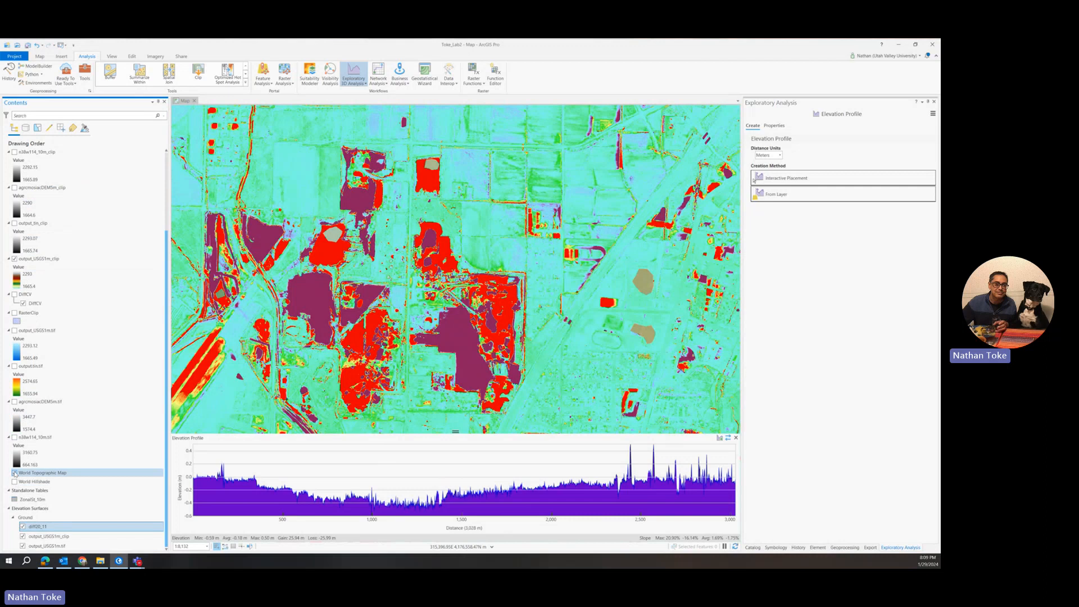
click(15, 473)
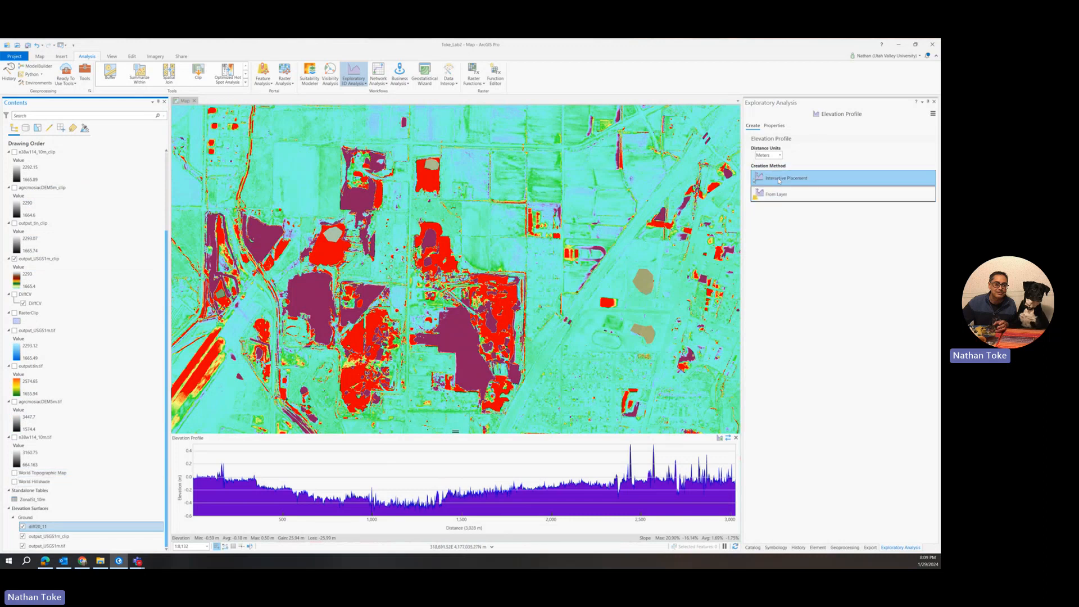
Step: Hide diff20_11 and draw an interactive elevation profile about 550 m long, running south to north across the northernmost excavated pit
click(760, 182)
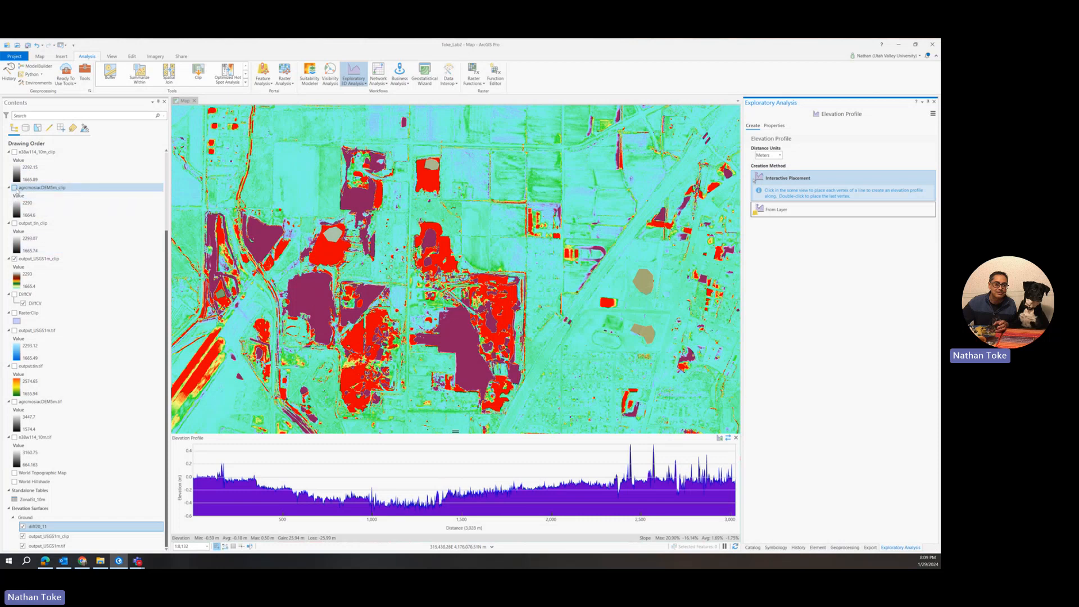
scroll(21, 193, up, 2)
scroll(20, 192, up, 1)
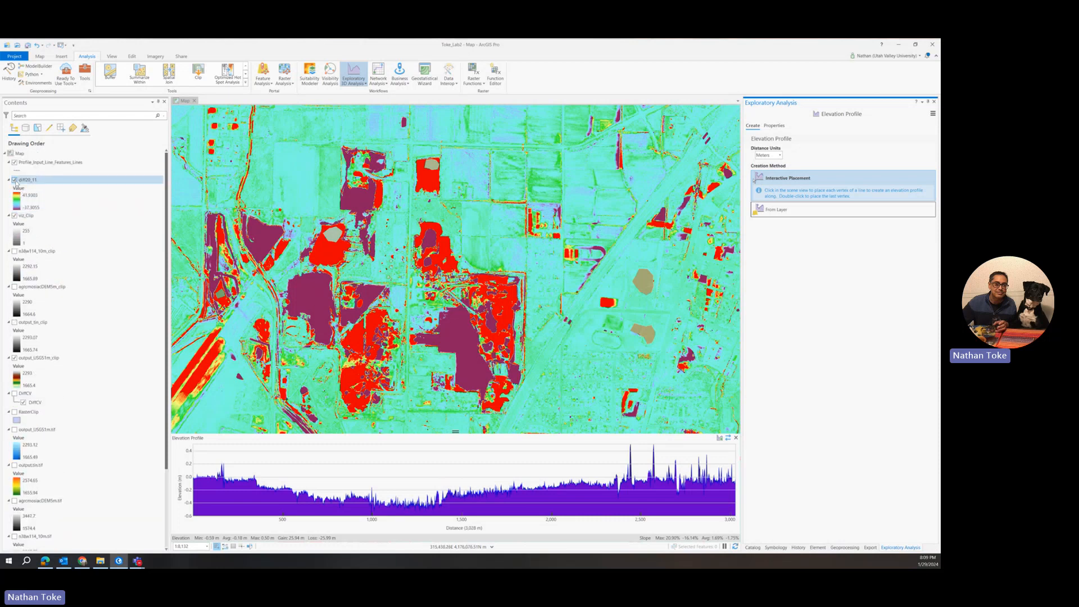
click(14, 179)
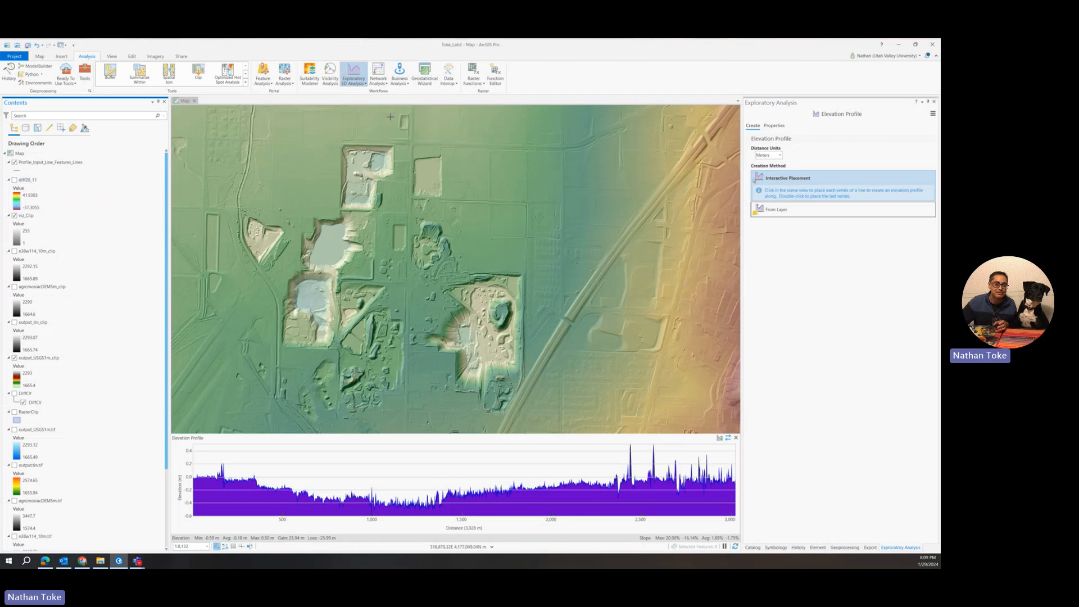
click(359, 220)
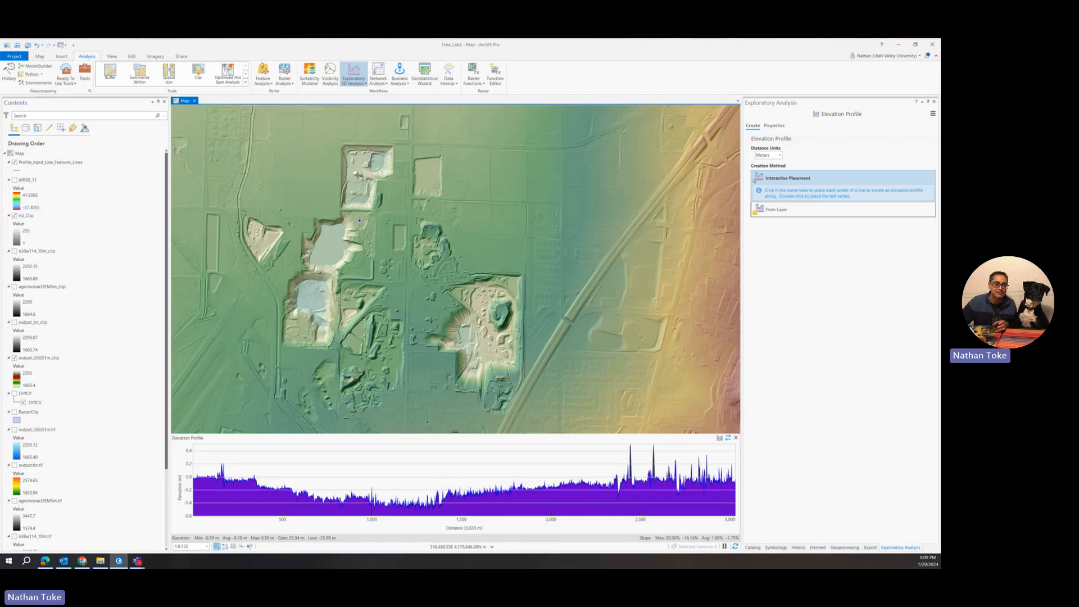
double_click(363, 127)
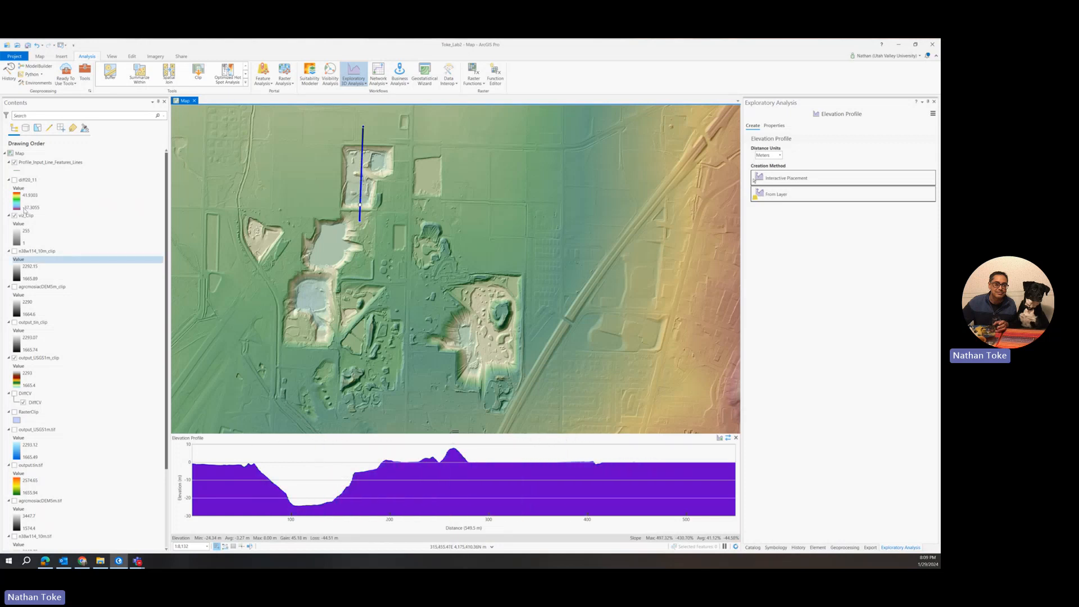
Step: Compare diff20_11 with the terrain around the pits and the diagonal strips to their southwest, leaving the difference layer hidden
click(14, 180)
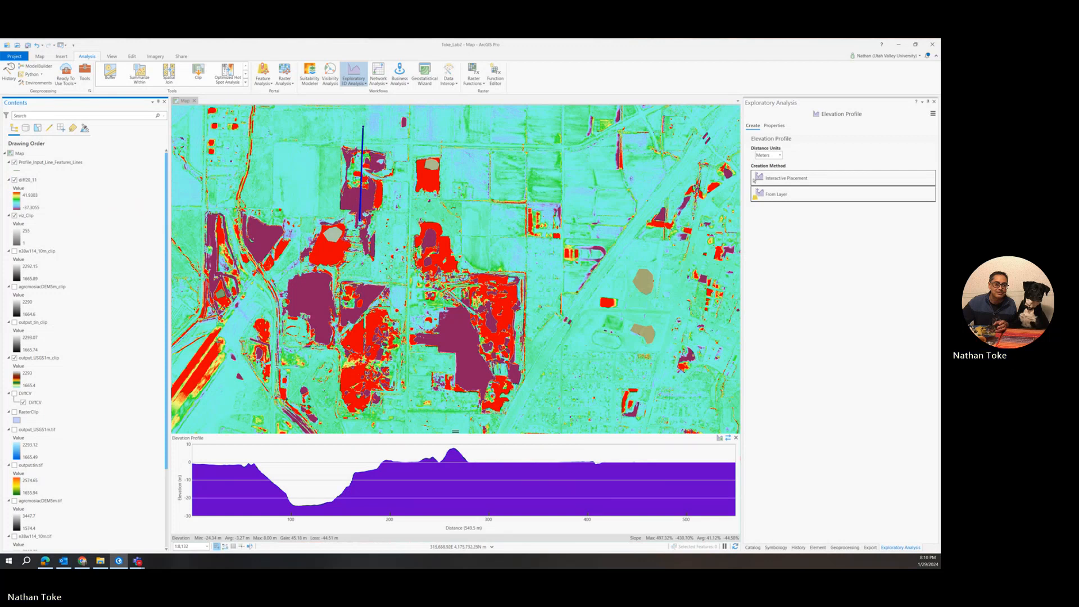
scroll(235, 365, down, 2)
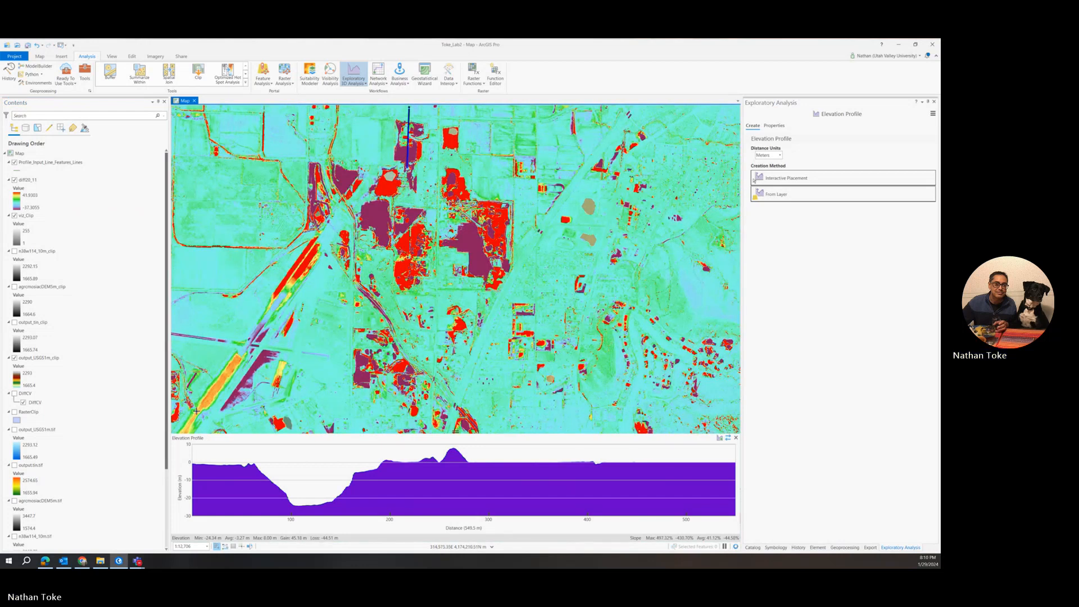
click(15, 179)
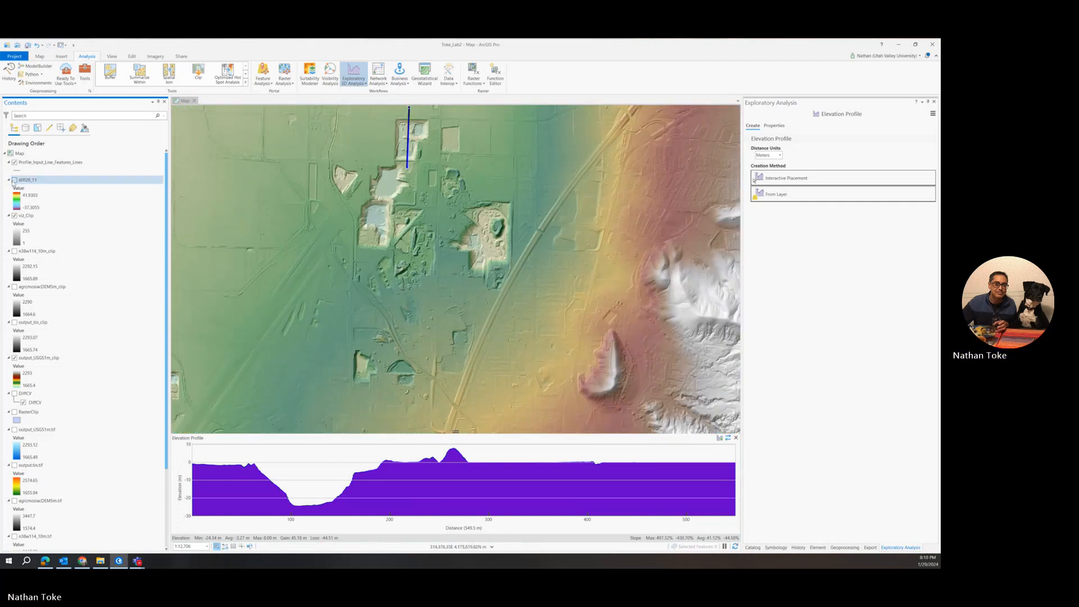
click(15, 180)
click(15, 180)
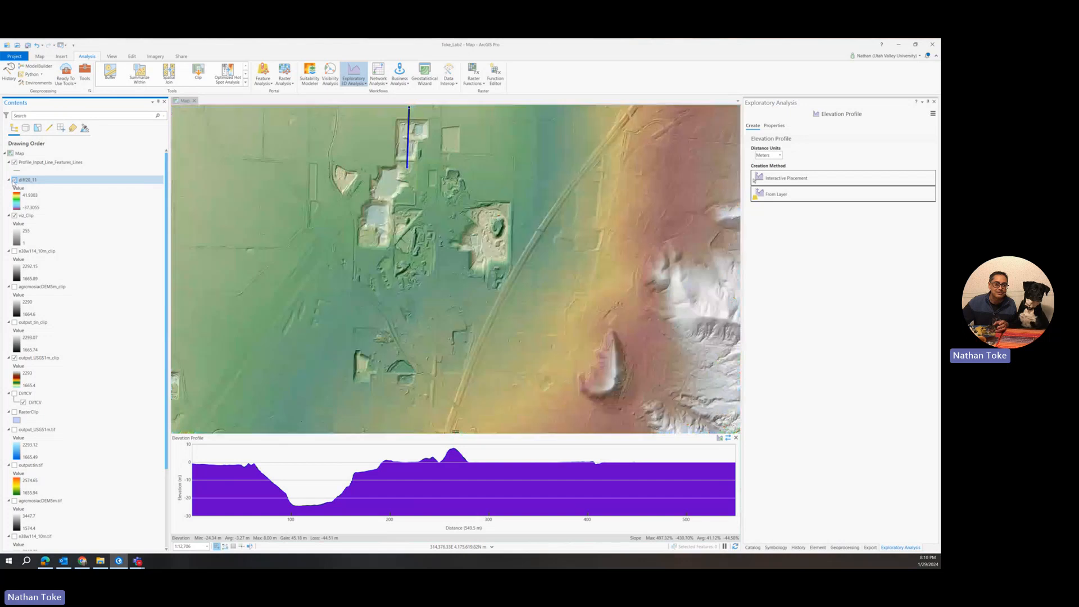
Step: Draw an interactive elevation profile about 1,558 m long, running northeast to southwest along the diagonal strips southwest of the pits
click(345, 207)
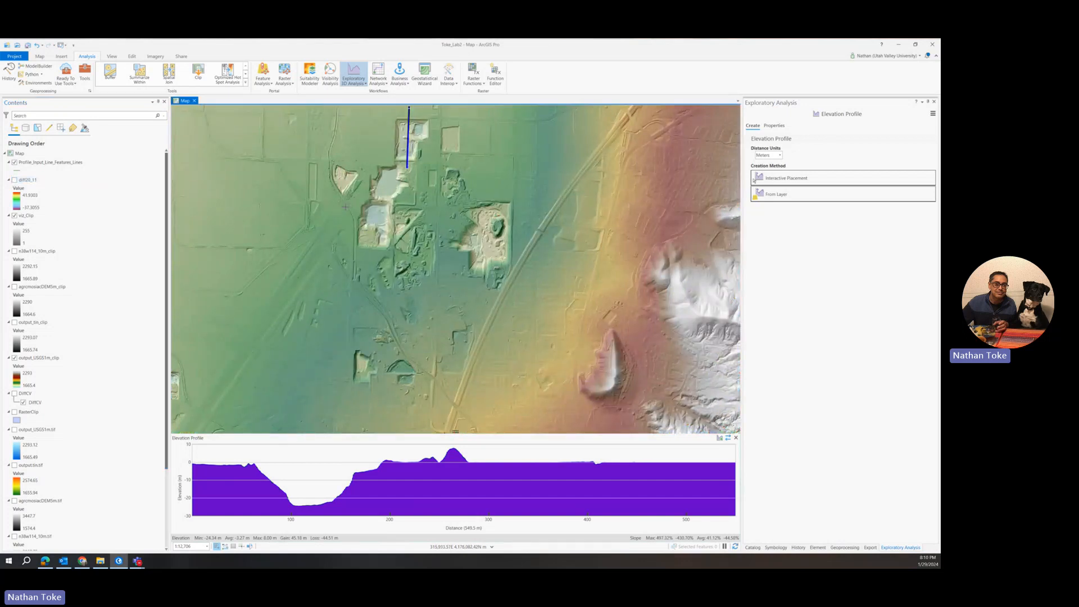
click(754, 180)
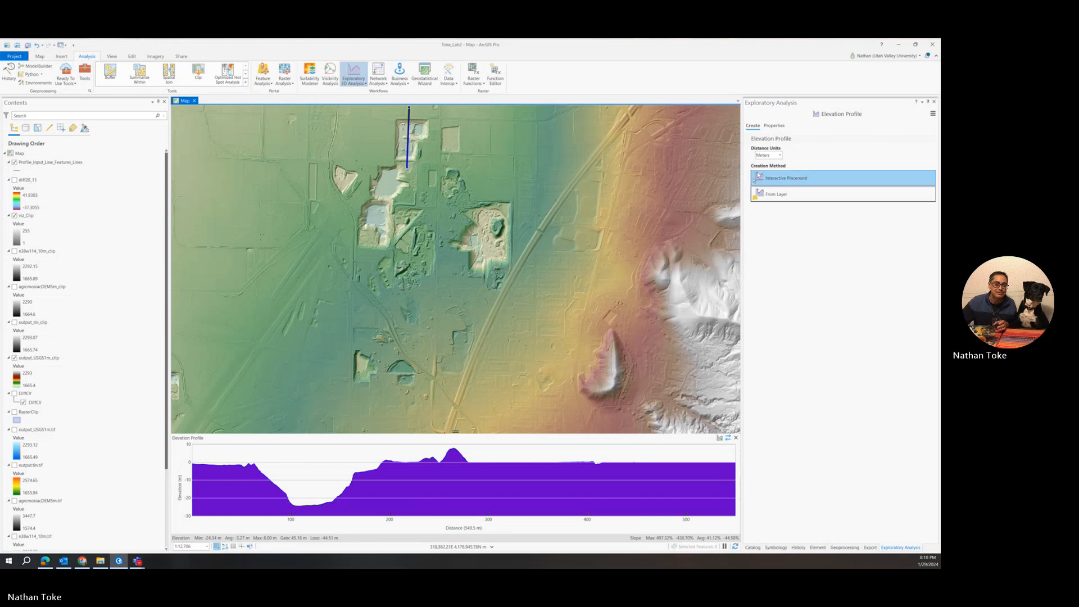
click(344, 209)
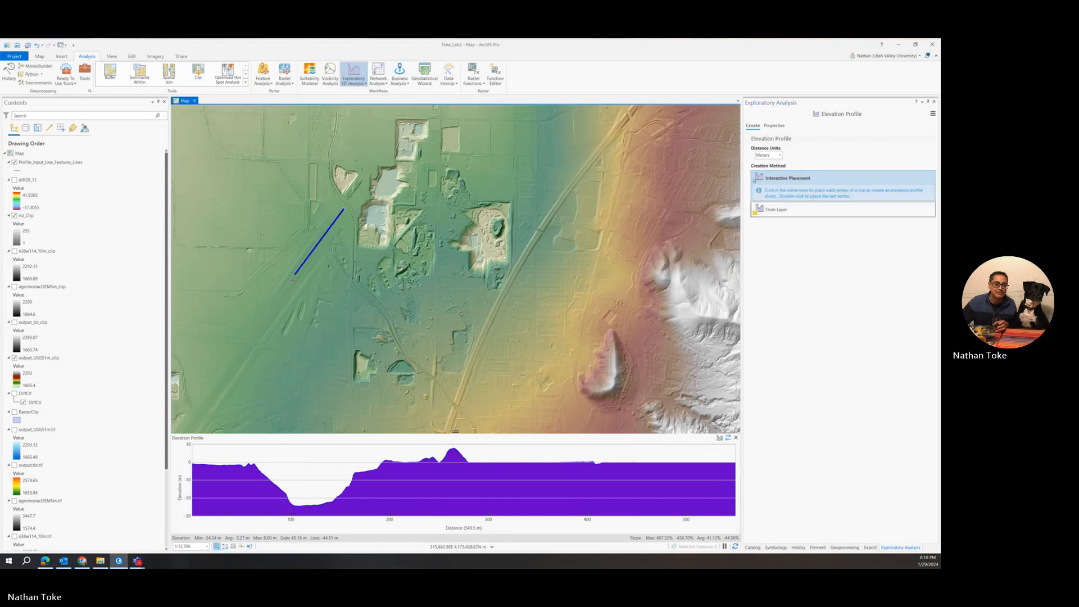
double_click(245, 347)
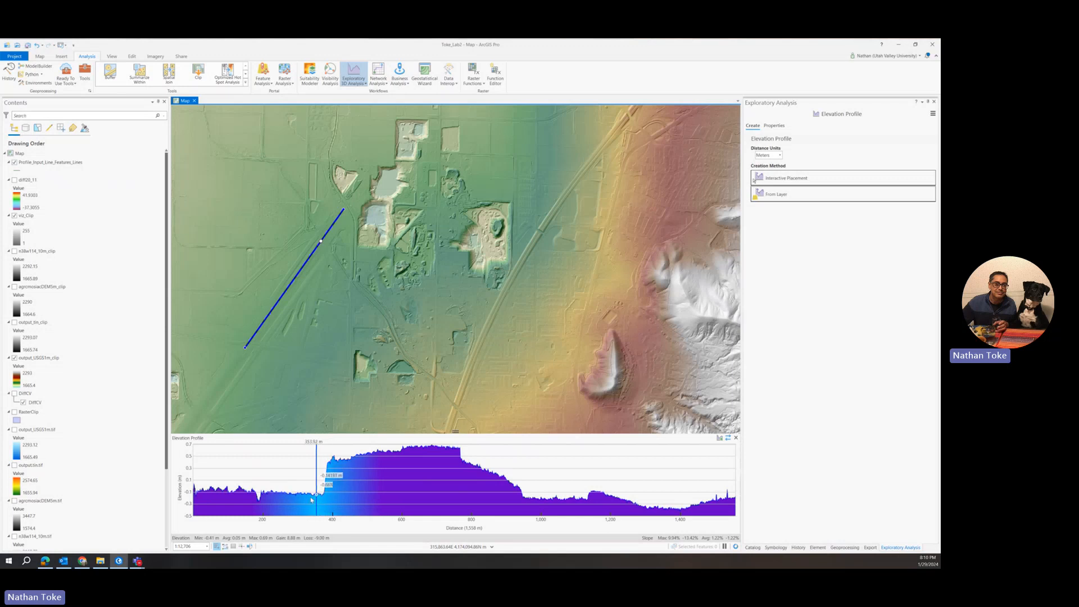
Step: Compare diff20_11 with the shaded terrain along the diagonal strips and the ground to their southeast, leaving the difference layer shown
click(15, 180)
click(15, 179)
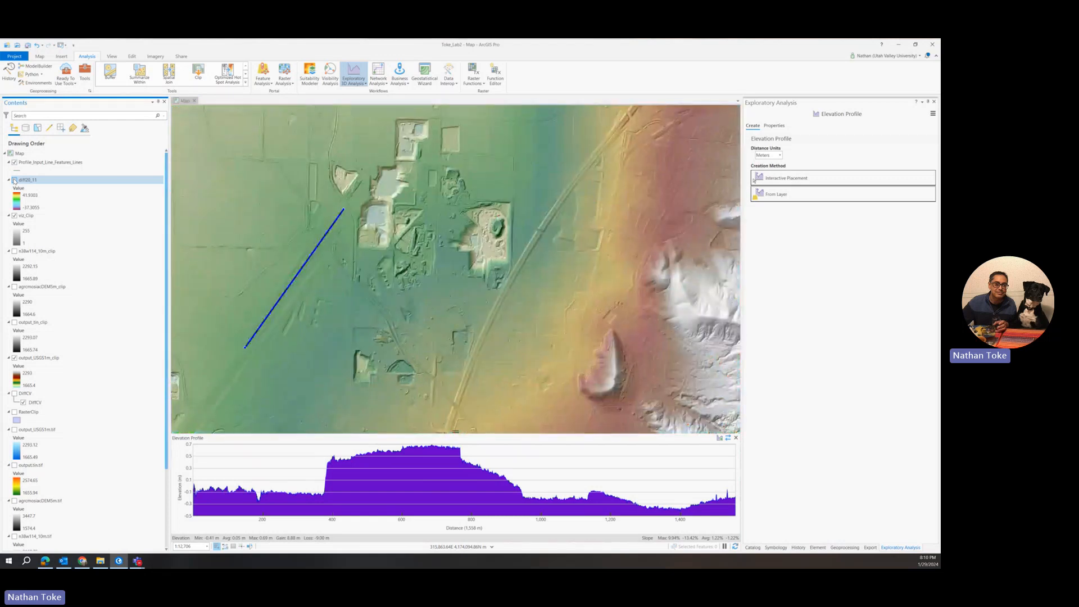
click(15, 180)
scroll(330, 227, up, 2)
scroll(330, 227, up, 3)
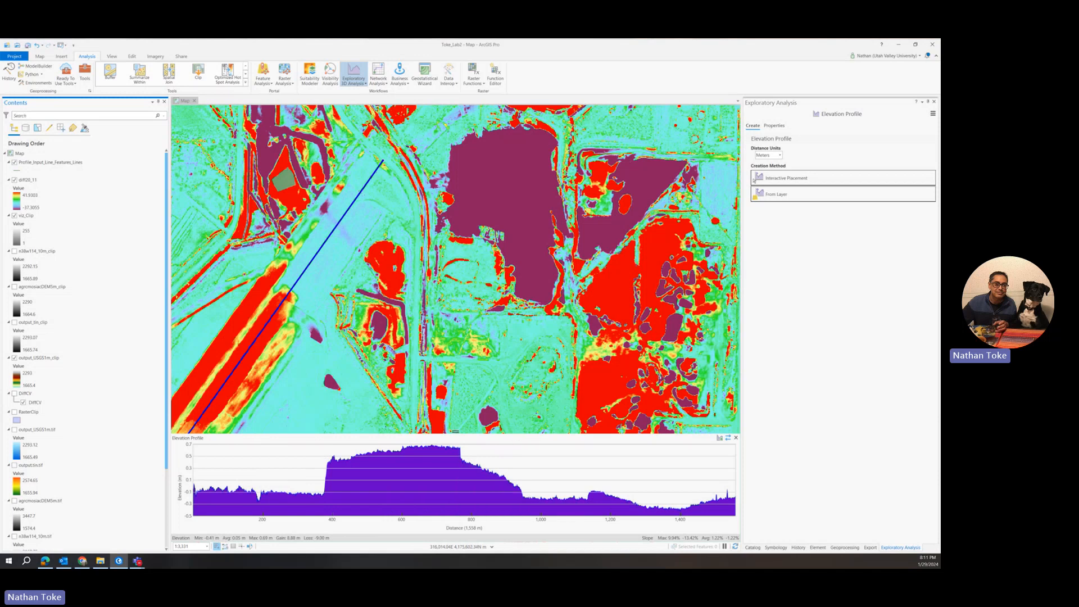
scroll(448, 175, down, 2)
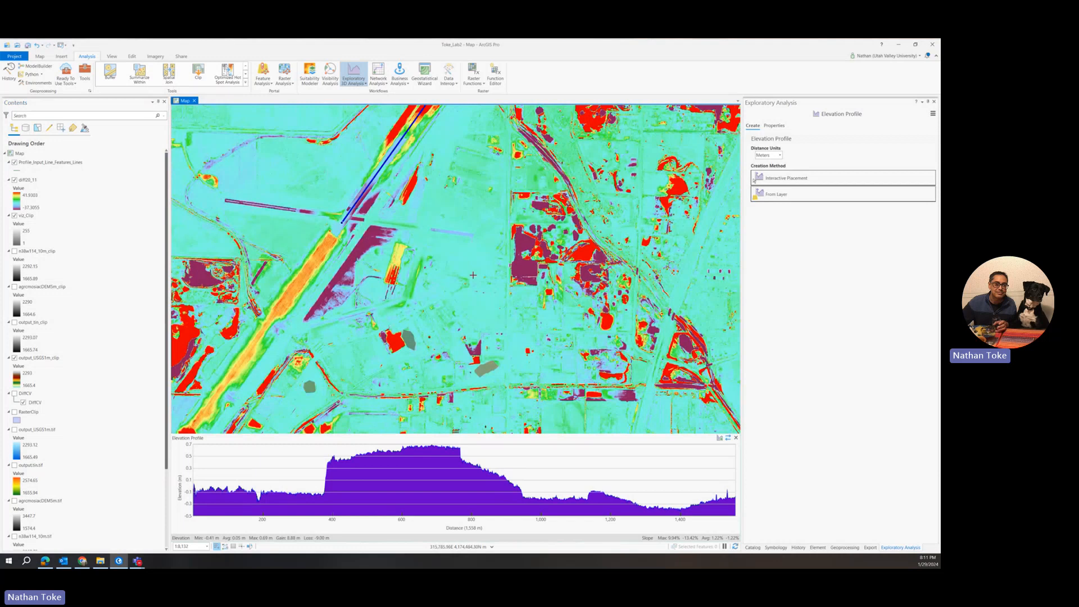
drag(471, 277, 310, 321)
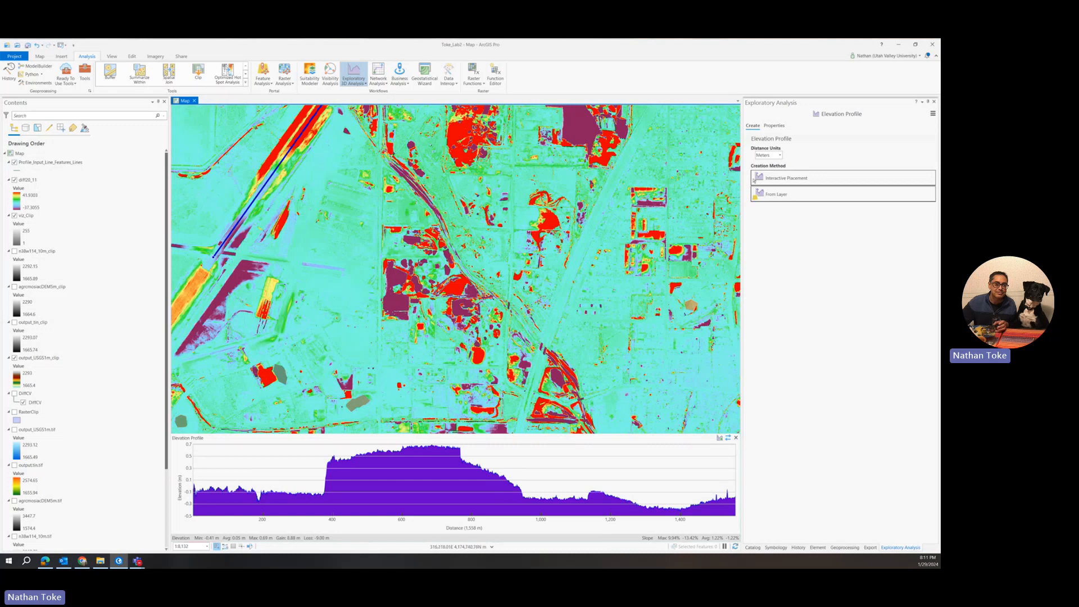
Step: Hide diff20_11 and draw an interactive elevation profile about 135 m long, running southwest to northeast across the winding channel near the mountain front
click(15, 180)
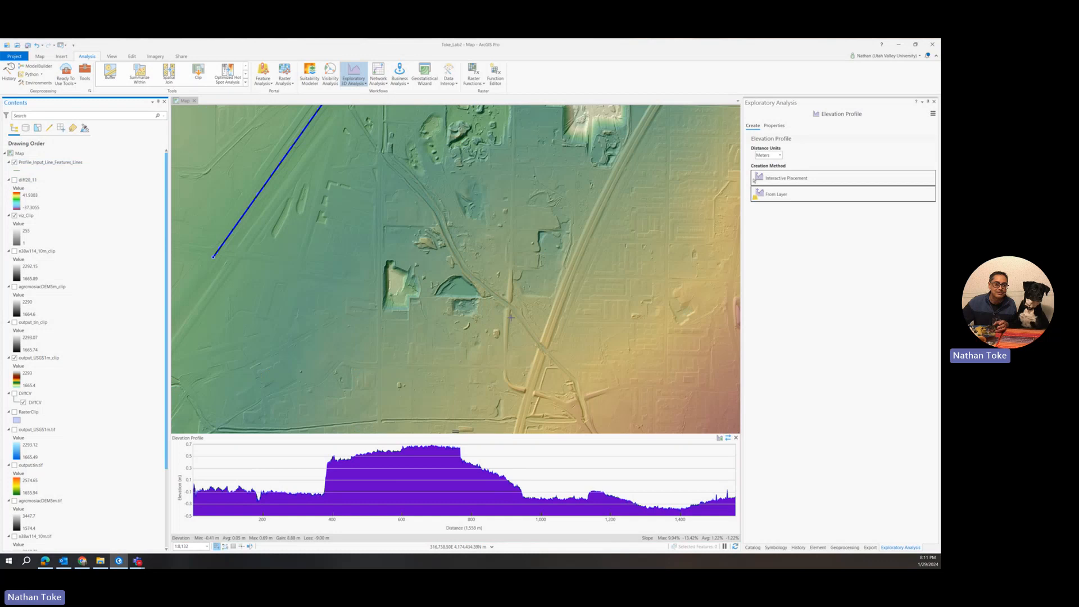
scroll(511, 317, up, 5)
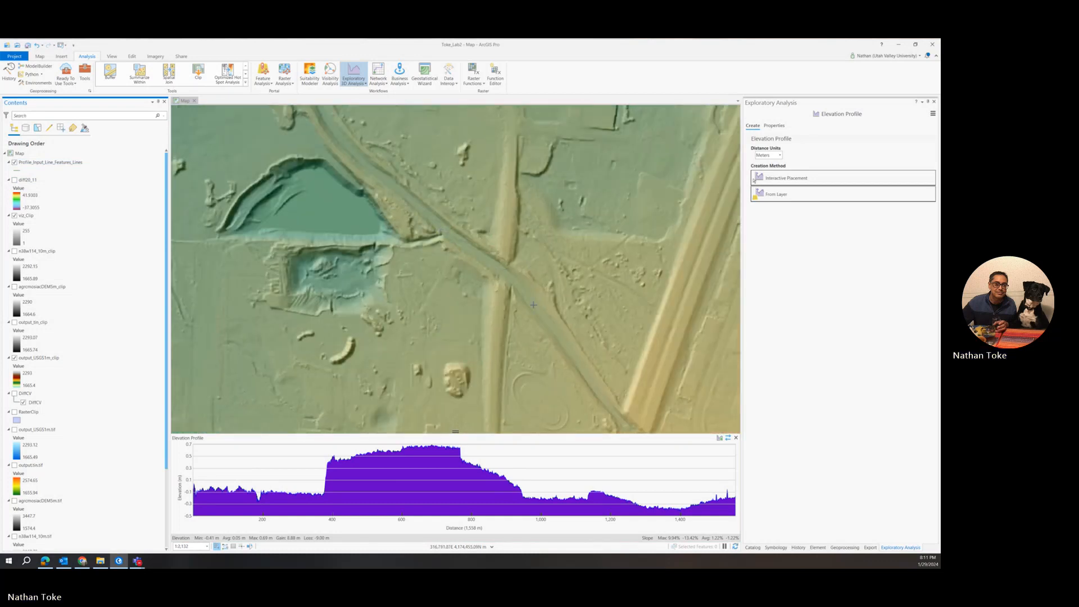
scroll(531, 303, down, 2)
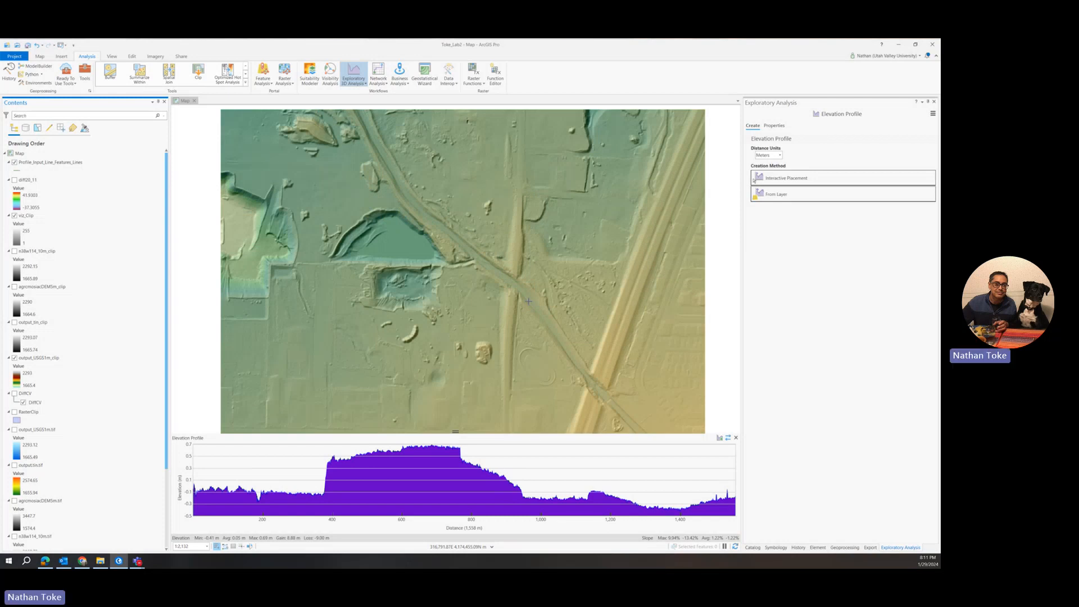
scroll(528, 301, down, 6)
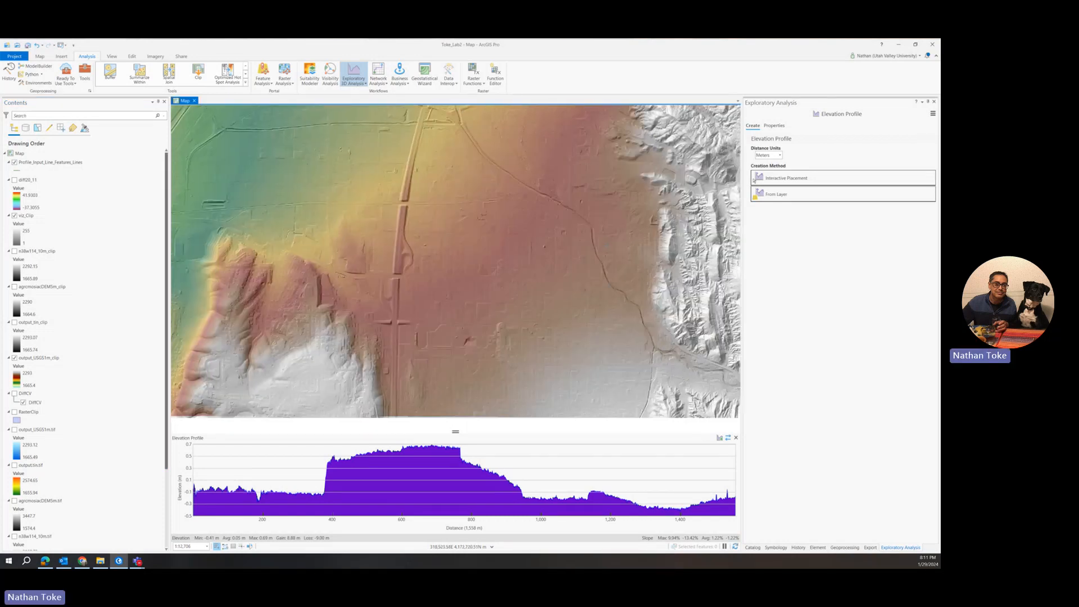
scroll(597, 263, up, 3)
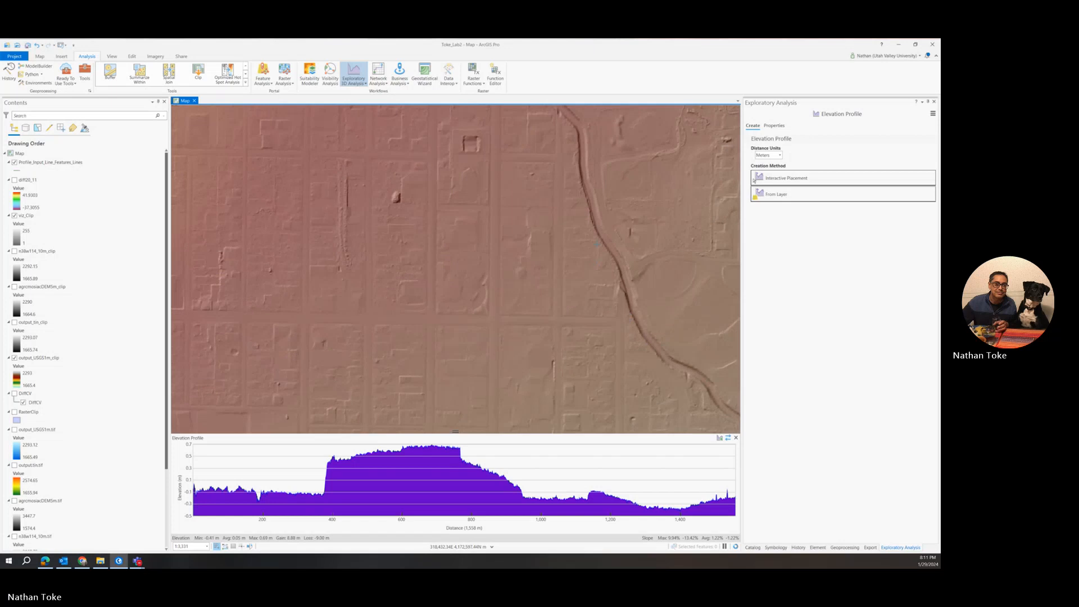
scroll(596, 244, down, 2)
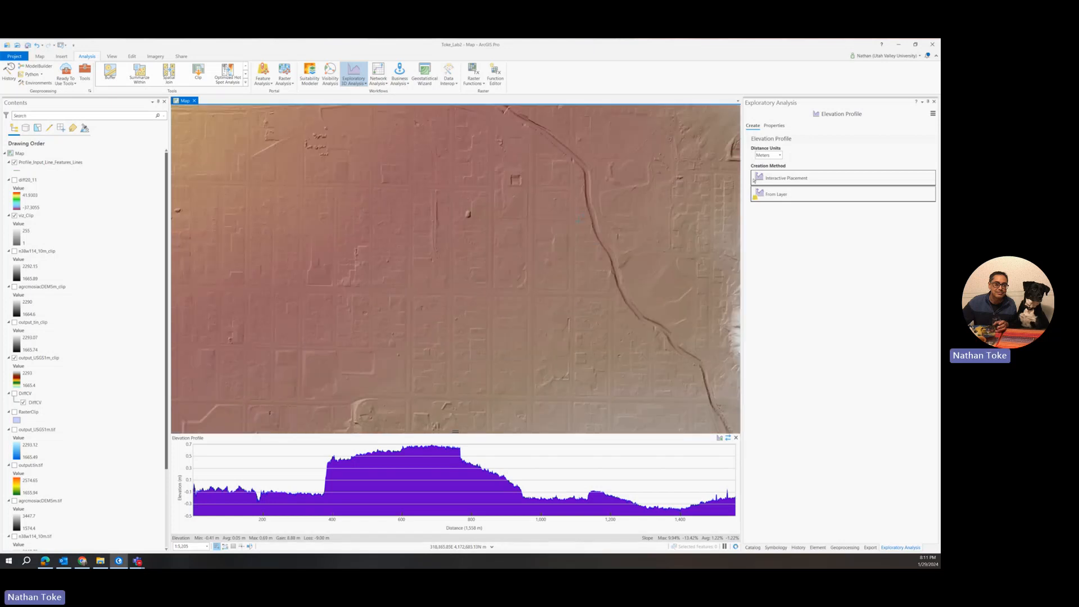
click(758, 180)
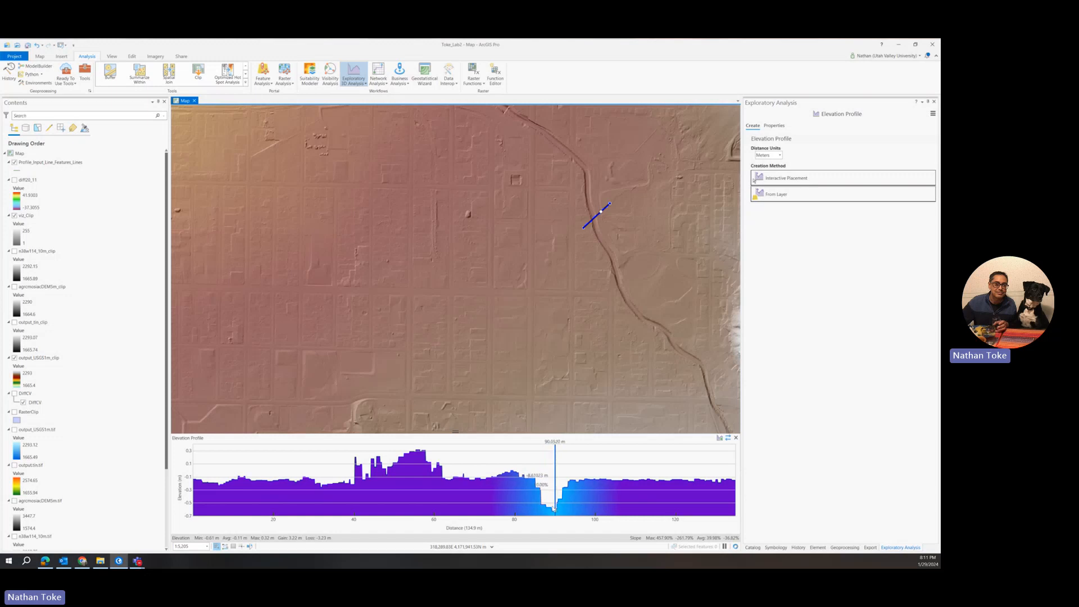
Step: Compare diff20_11 with the shaded terrain where the short profile crosses the channel, leaving the difference layer shown
click(15, 180)
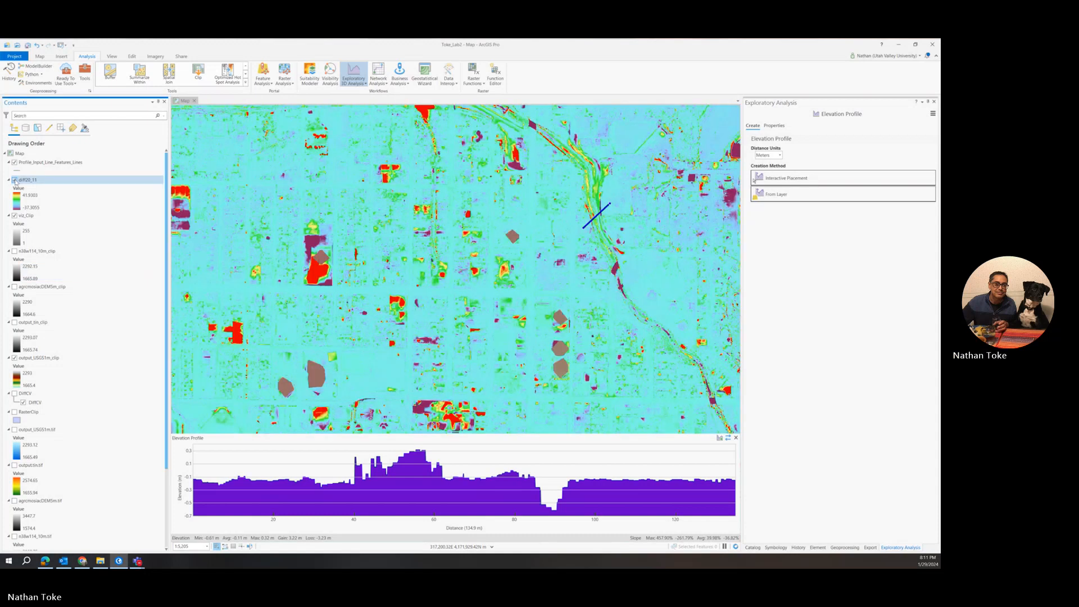
click(15, 180)
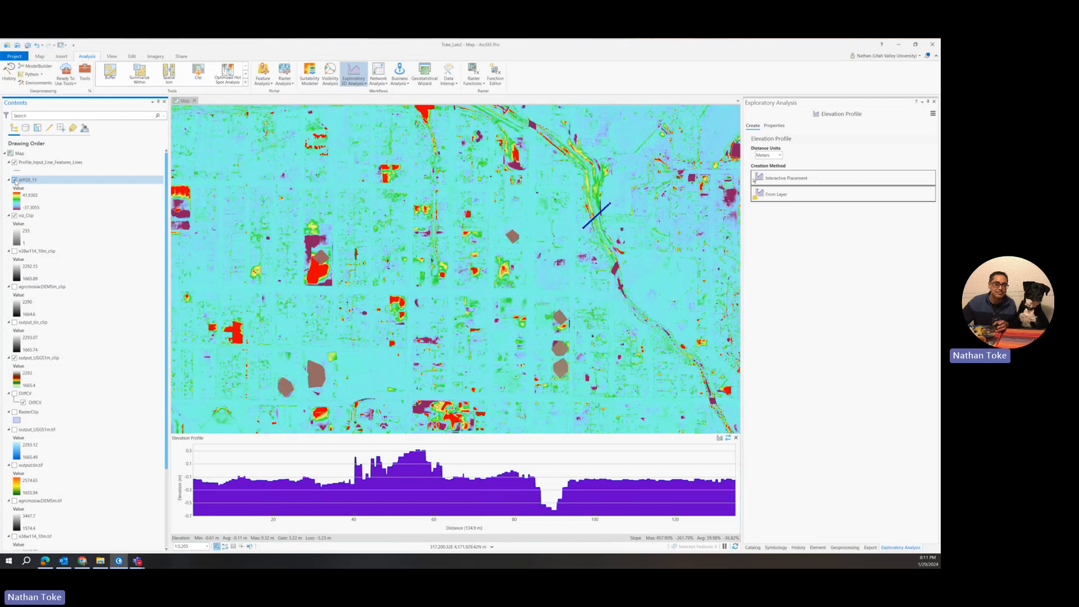
click(15, 180)
scroll(611, 206, up, 3)
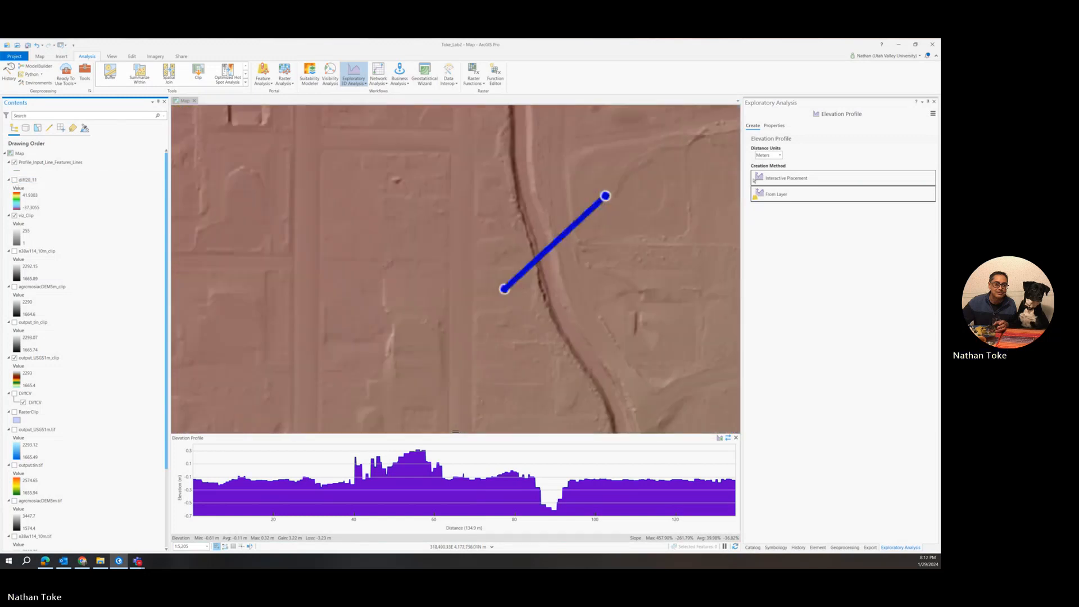
click(15, 180)
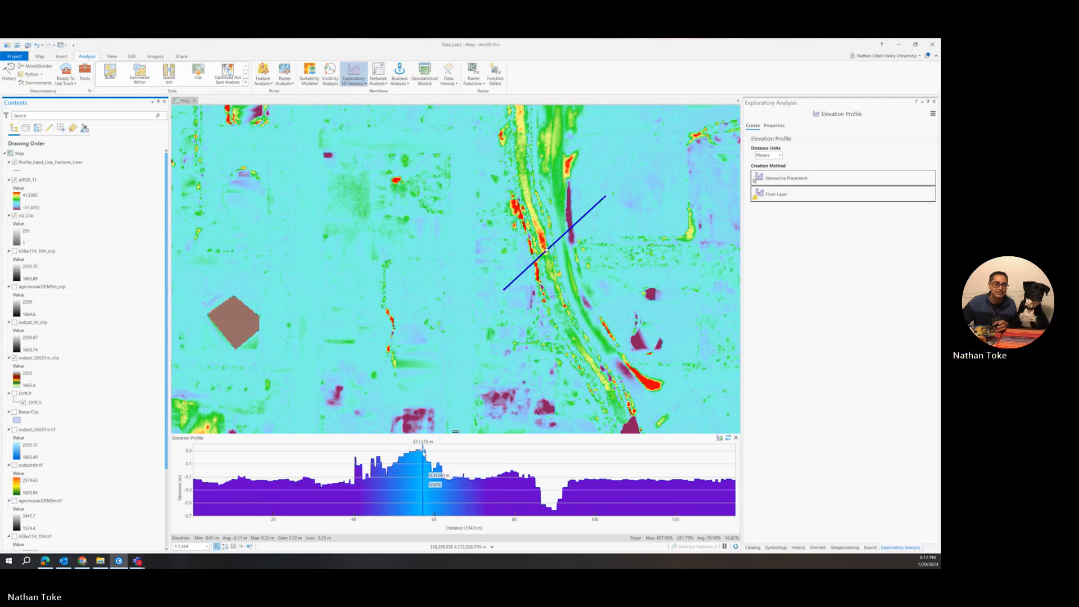
scroll(539, 238, up, 2)
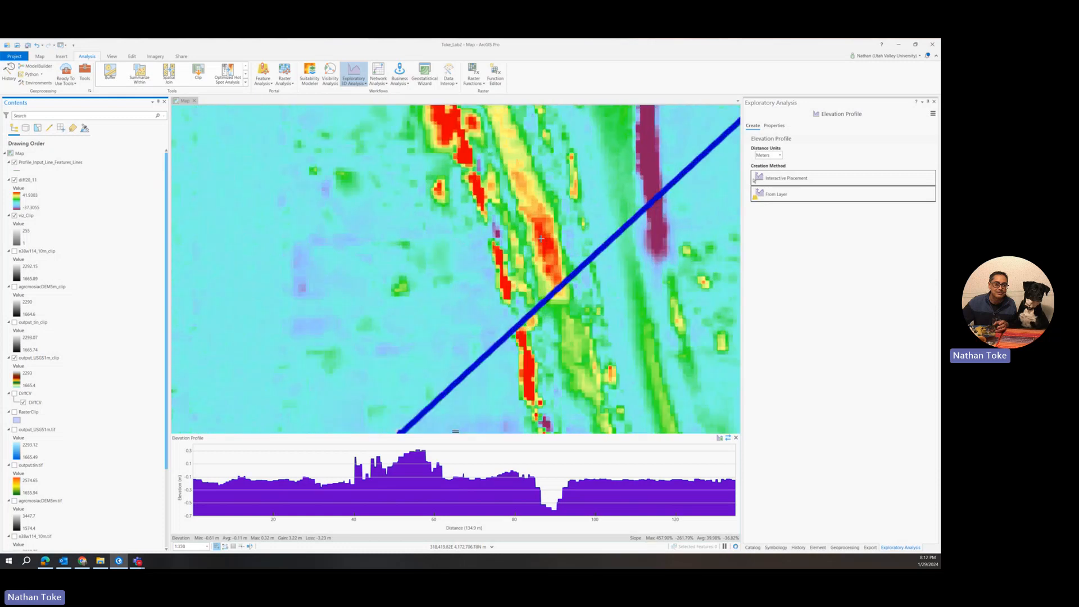
Step: Examine diff20_11 across the clipped area and compare it with the shaded terrain around the isolated hill, leaving the difference layer hidden
scroll(535, 226, down, 3)
scroll(534, 227, down, 1)
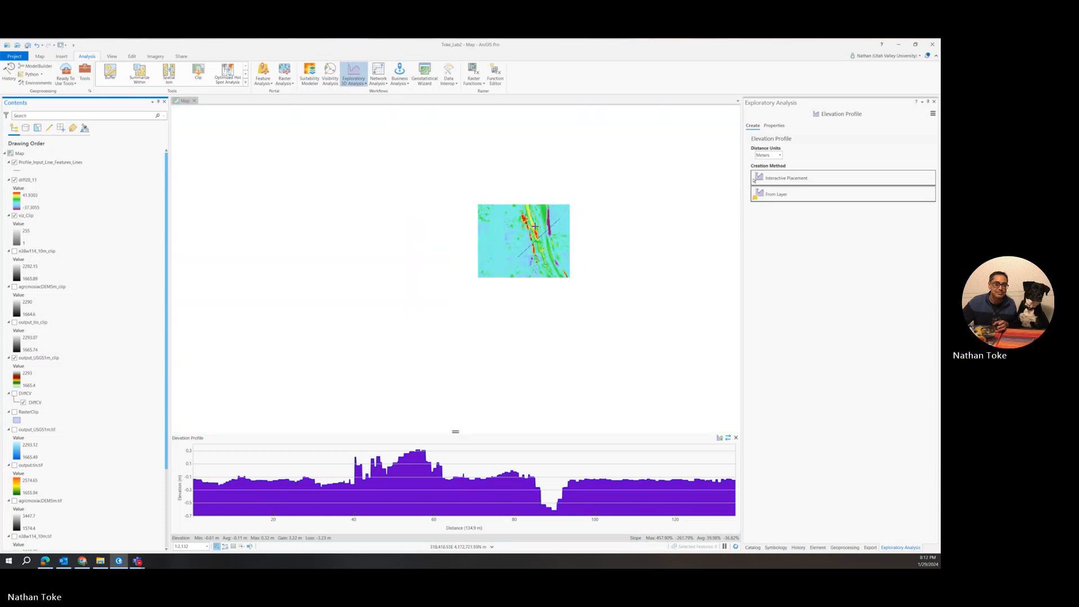
scroll(520, 216, down, 4)
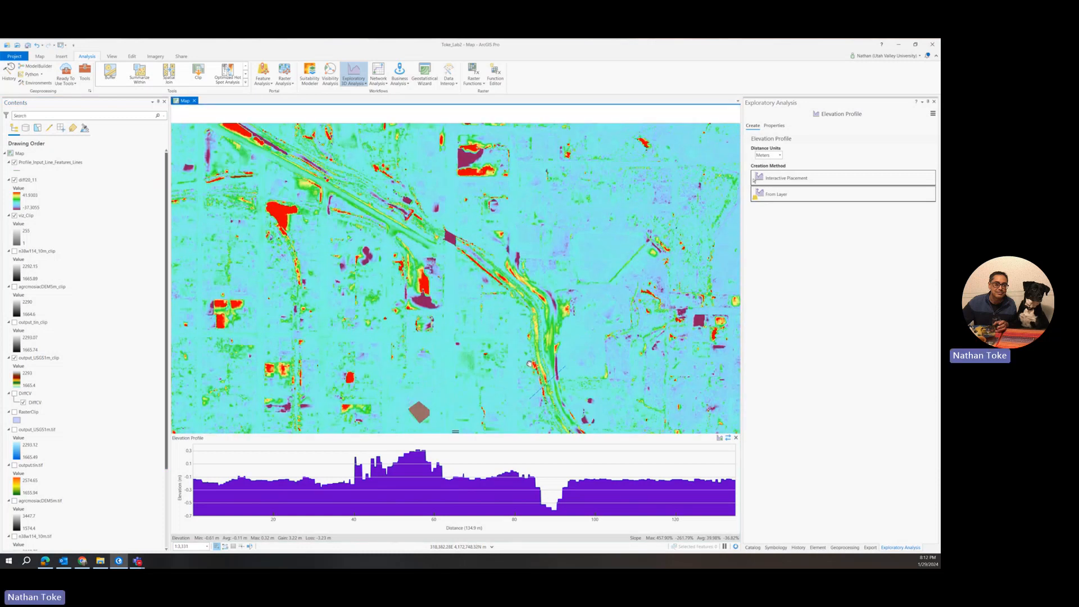
scroll(473, 234, up, 4)
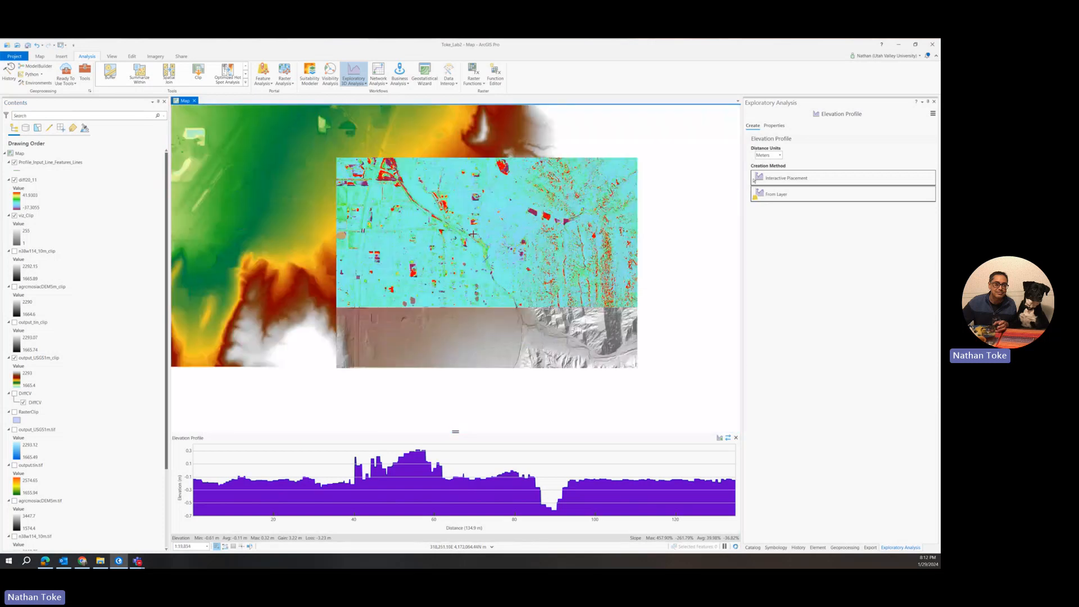
scroll(405, 193, down, 2)
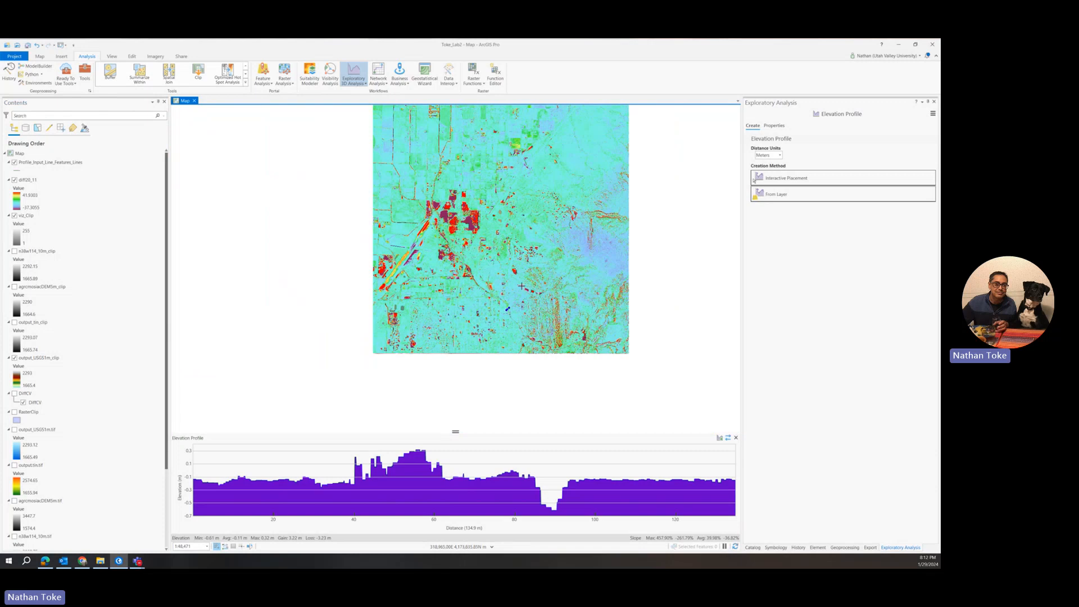
scroll(471, 324, up, 5)
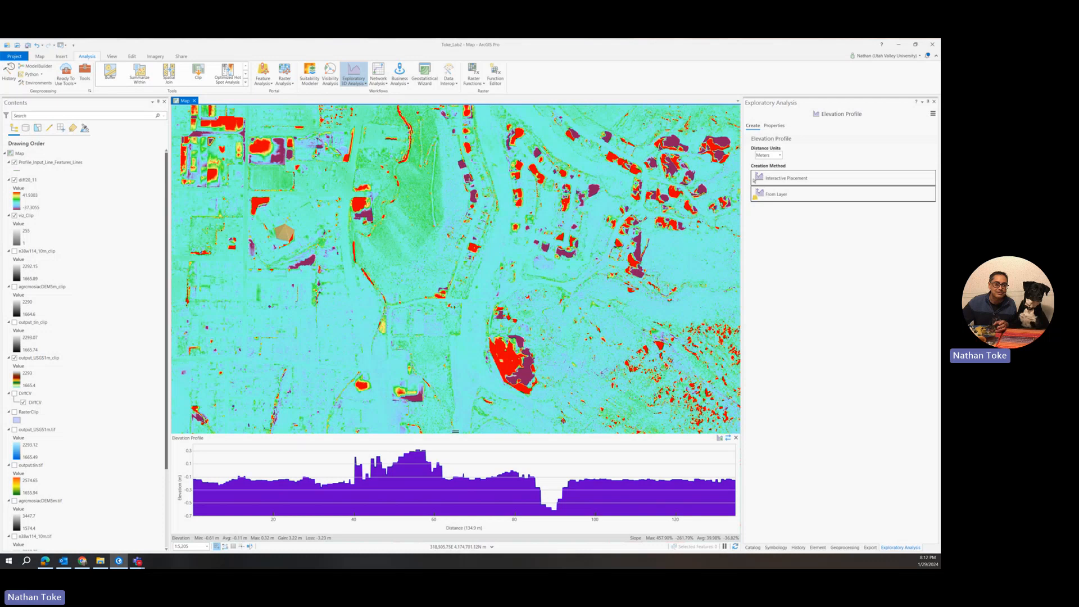
click(15, 180)
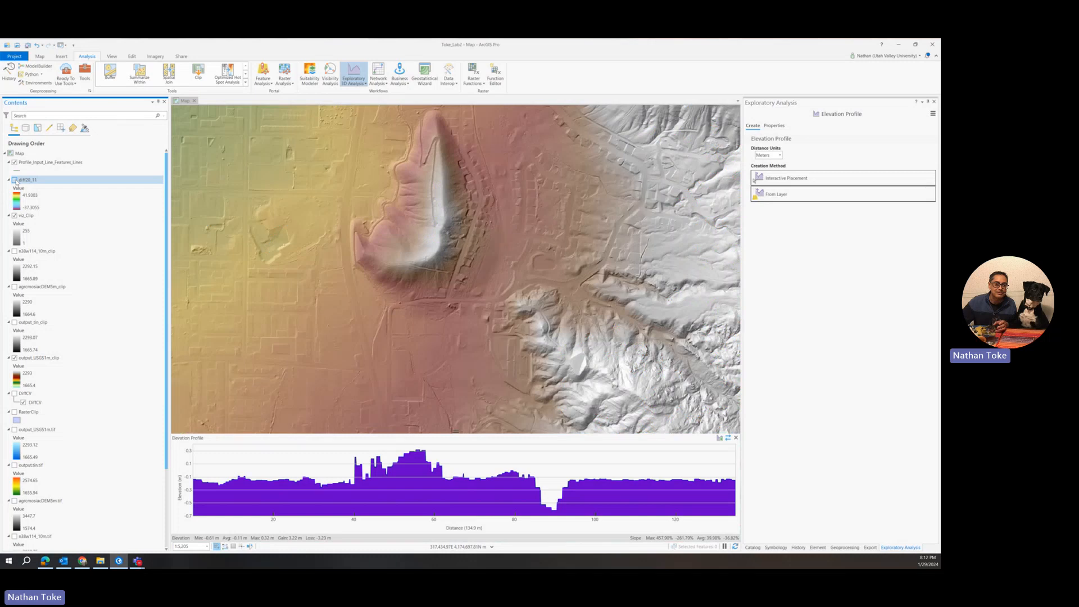
click(15, 181)
click(15, 180)
click(15, 181)
click(15, 180)
click(15, 181)
click(16, 180)
Step: Show diff20_11, draw an elevation profile about 580 m long east to west across the mountain ridges south of the hill, and hide the layer again
scroll(253, 226, down, 3)
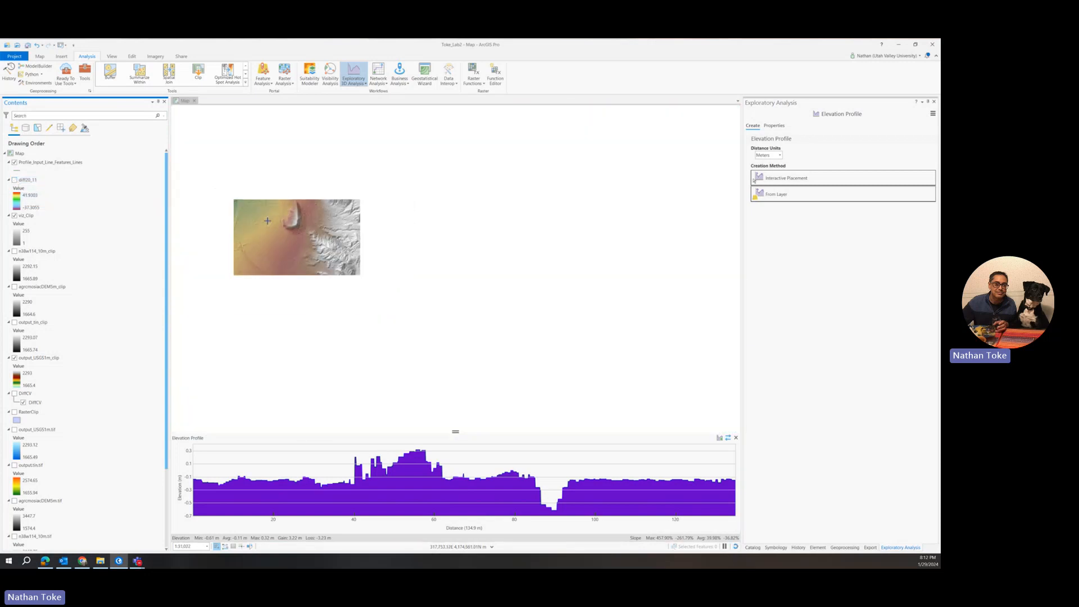
drag(283, 240, 446, 236)
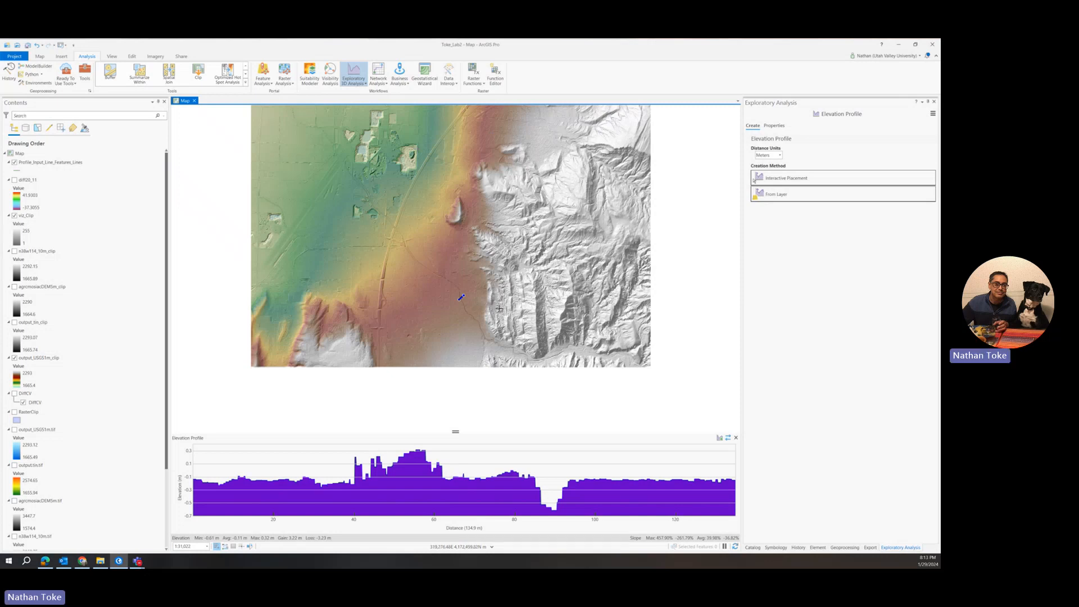
scroll(499, 308, up, 3)
click(15, 180)
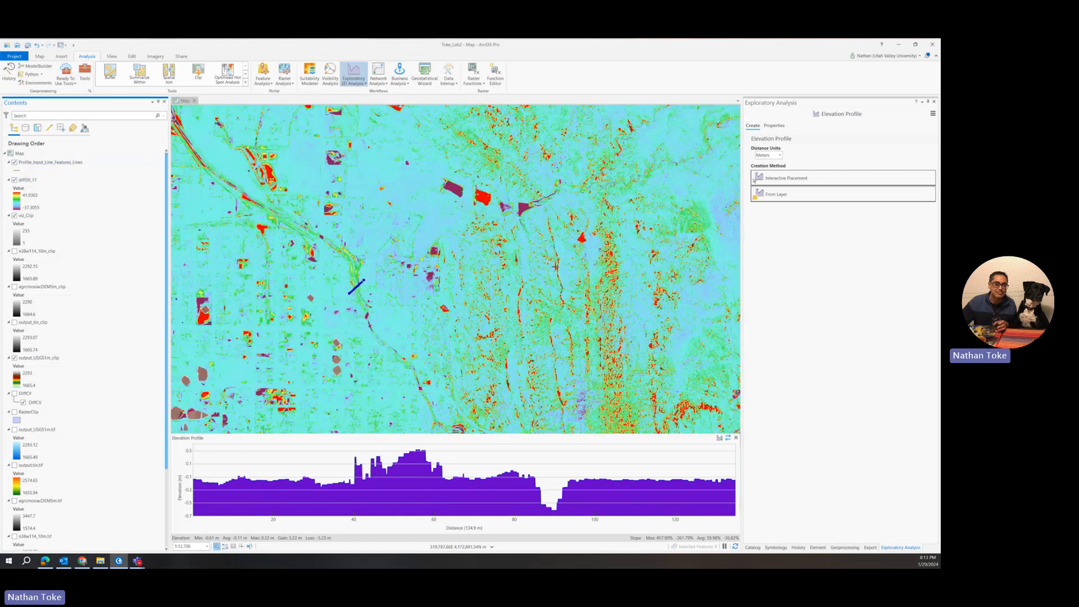
scroll(578, 221, up, 4)
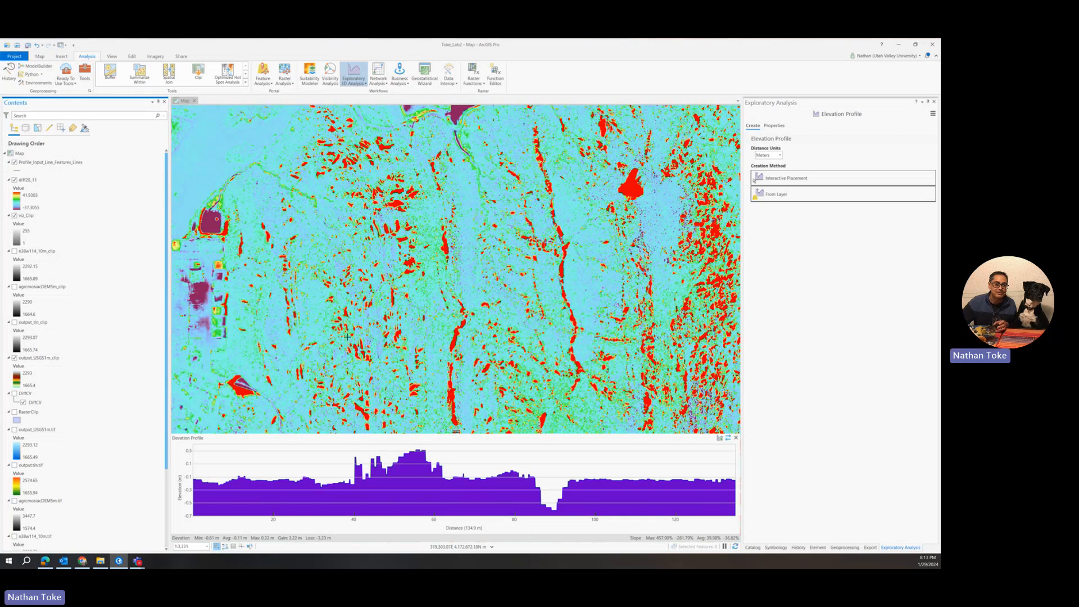
click(281, 349)
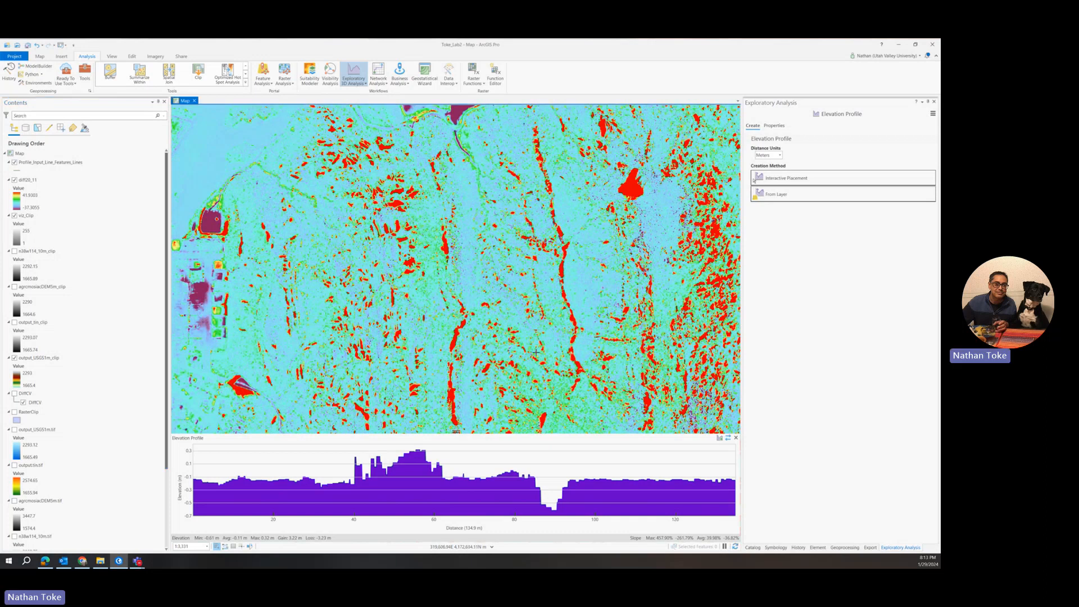
click(760, 179)
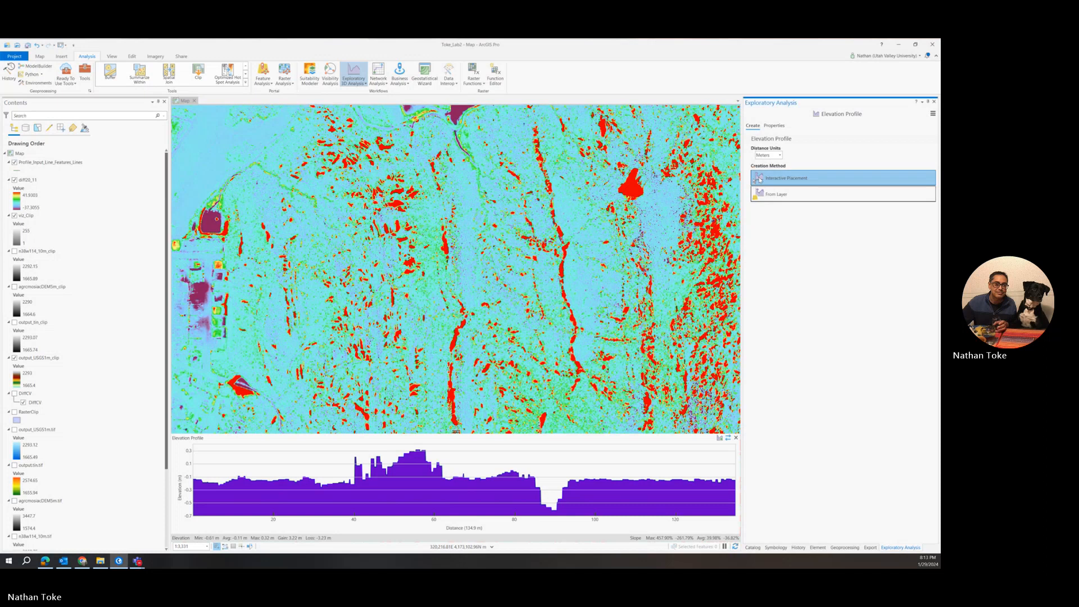
click(585, 335)
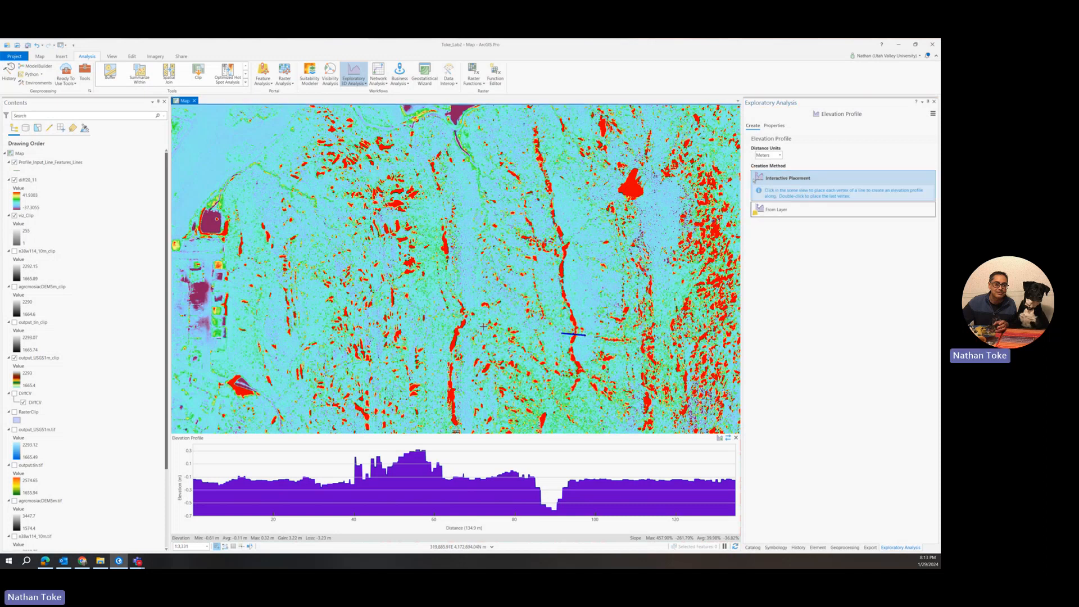
double_click(341, 336)
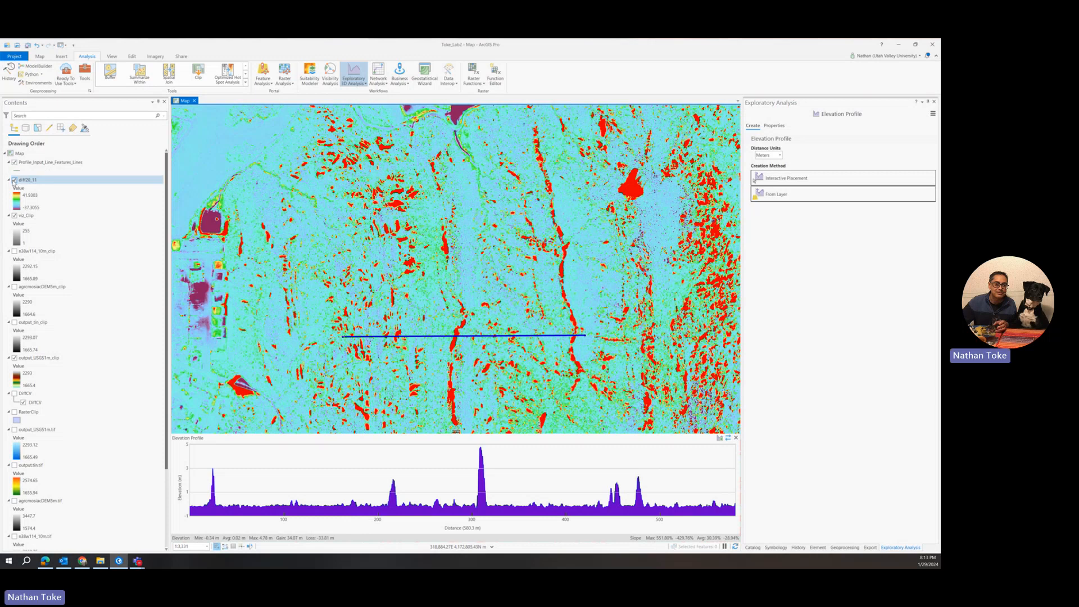
click(14, 180)
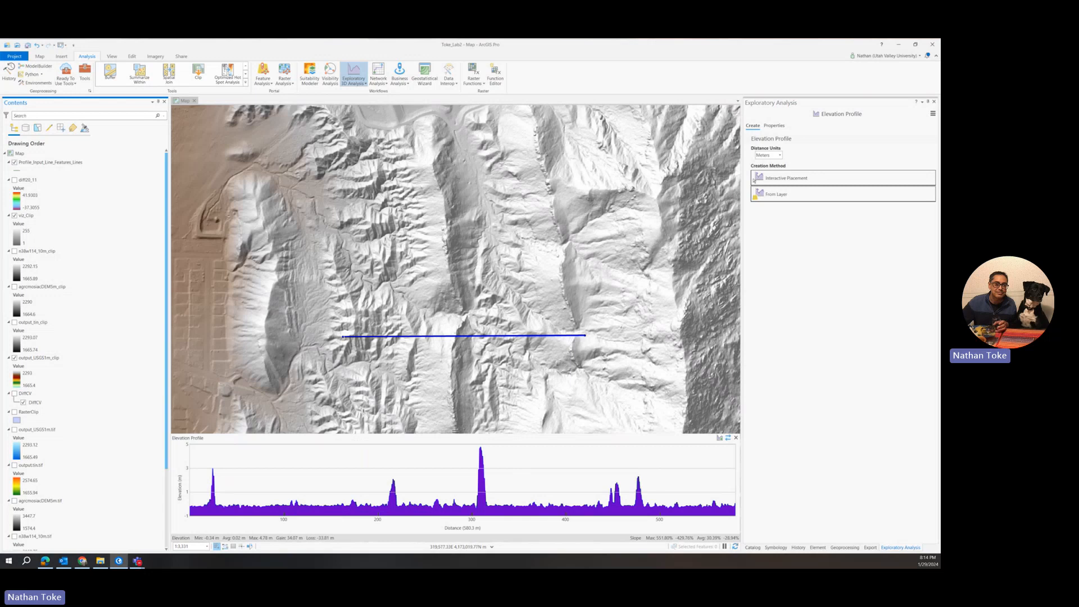
Step: Start an interactive elevation profile and compare diff20_11 with the shaded terrain around the terraced mound, leaving the difference layer hidden
drag(427, 209, 572, 326)
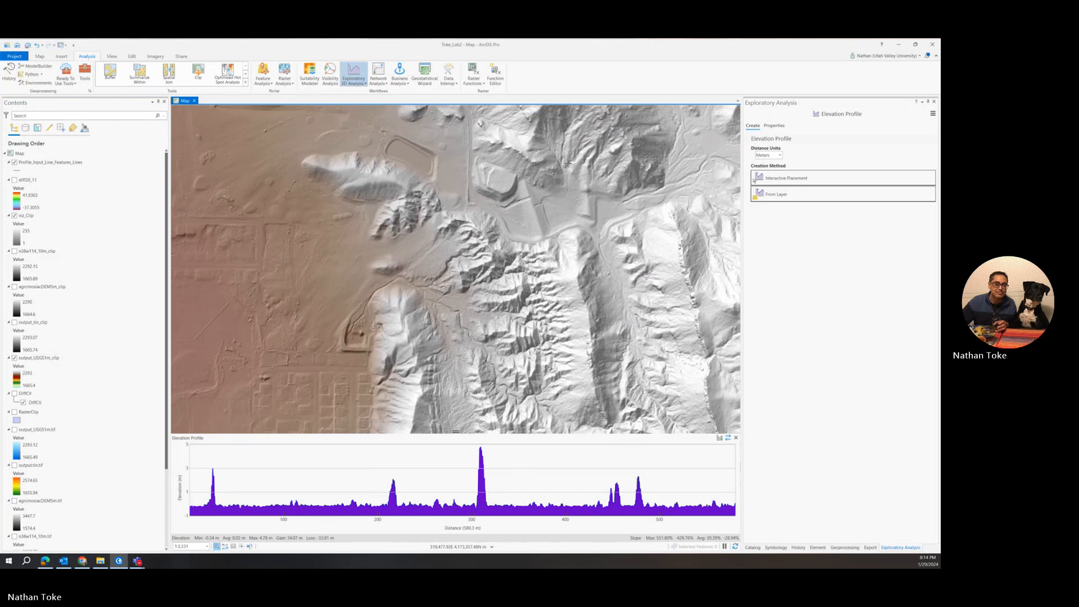
scroll(524, 197, up, 3)
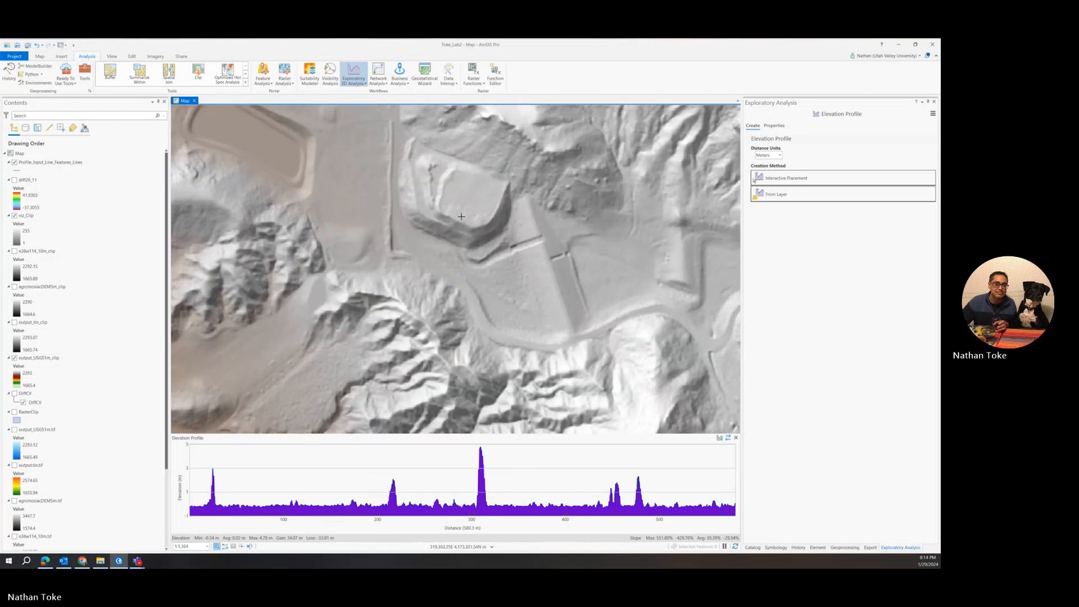
click(803, 178)
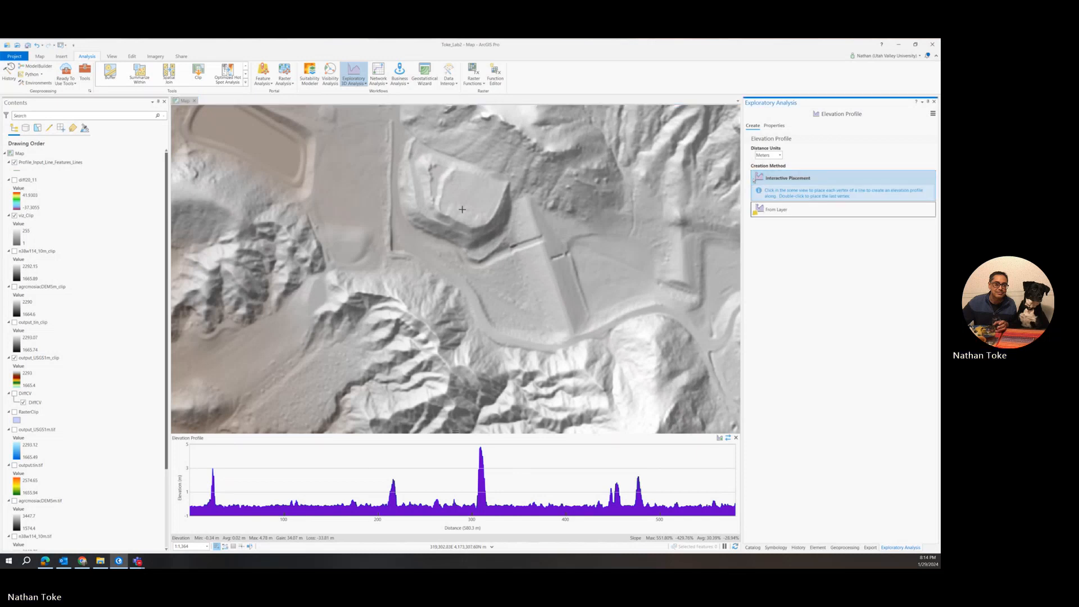
click(14, 180)
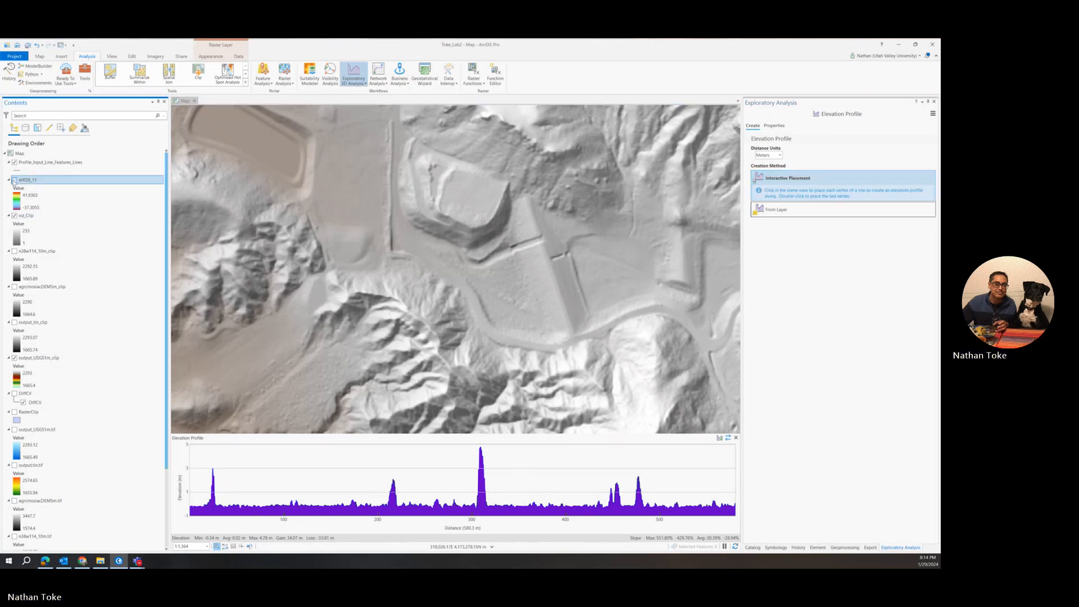
click(14, 180)
click(14, 181)
click(13, 181)
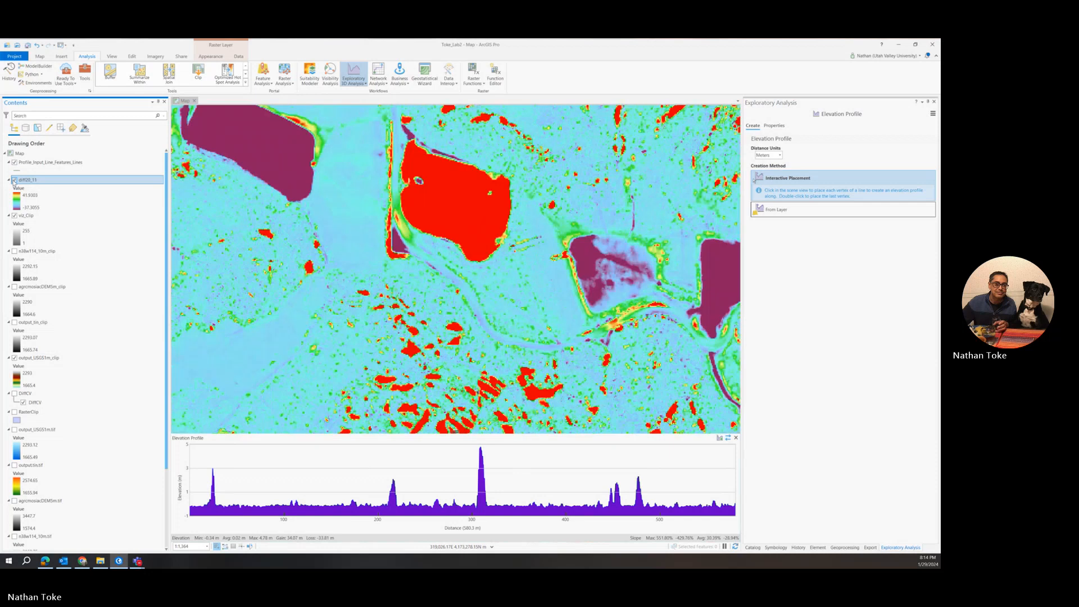
click(13, 180)
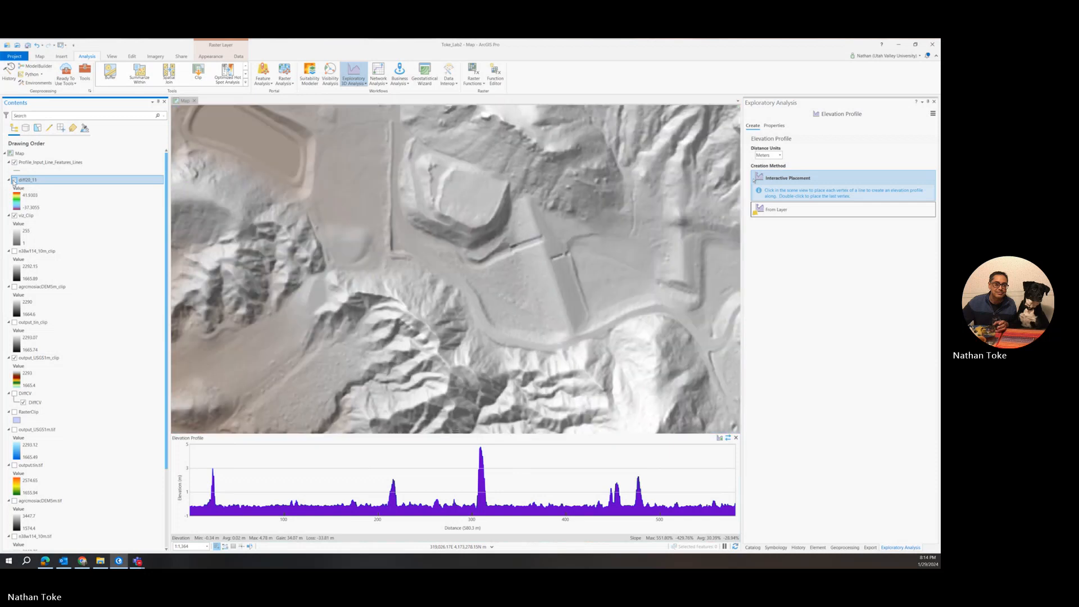
Step: Draw an elevation profile about 62 m long from the hillside southwest to the northern edge of the terraced mound
click(507, 113)
double_click(481, 166)
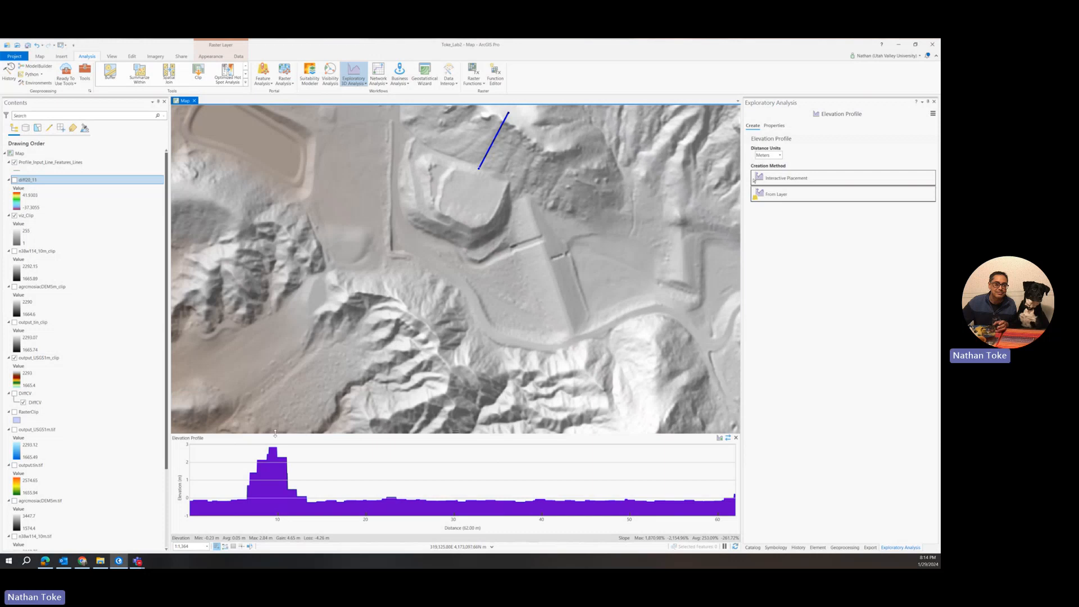
mouse_move(269, 463)
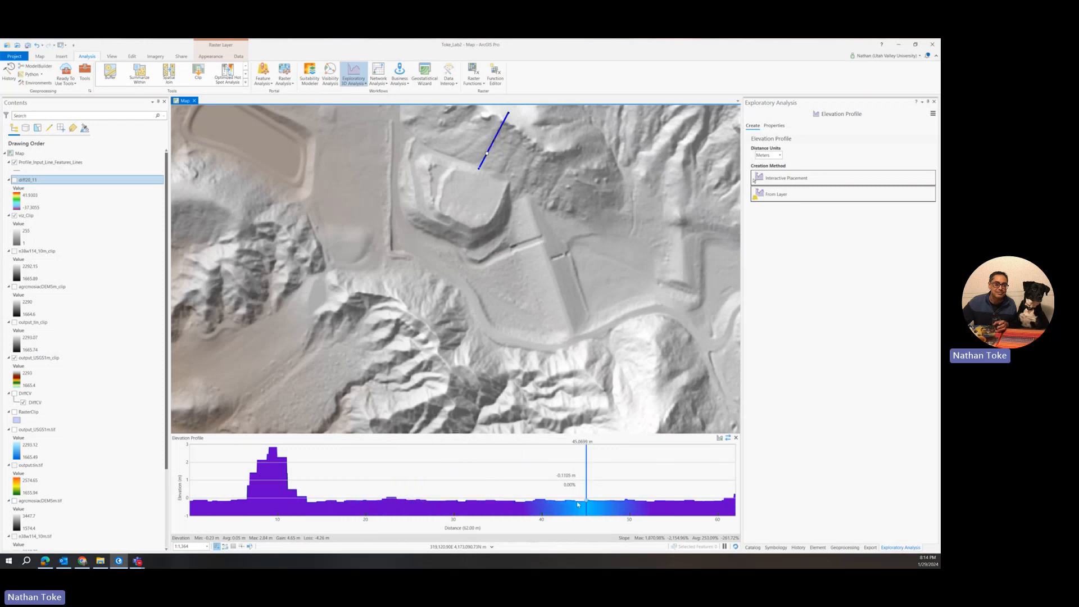
scroll(534, 297, down, 2)
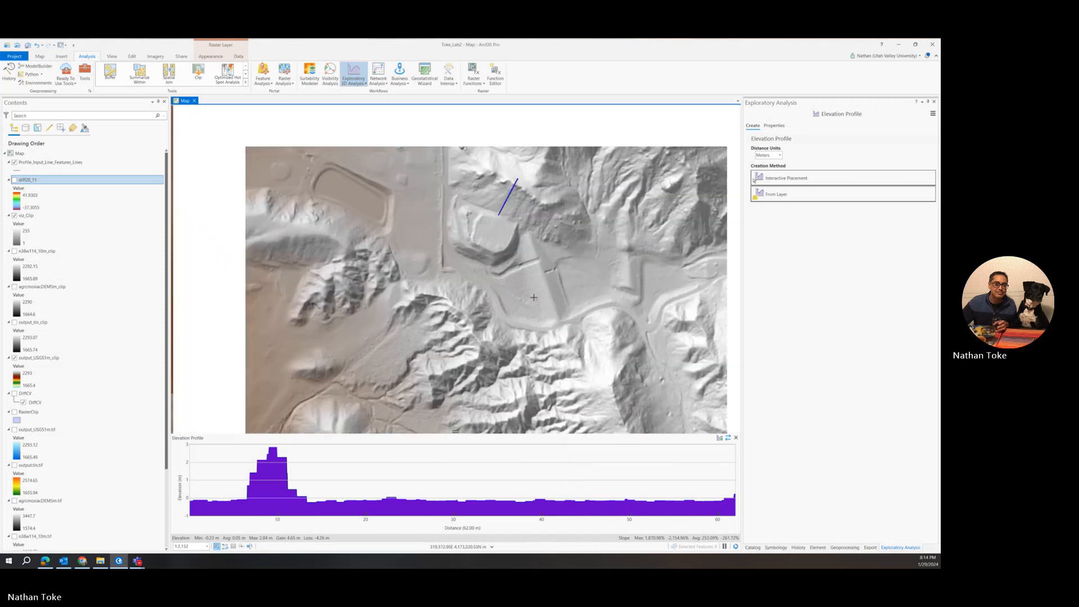
scroll(534, 298, down, 2)
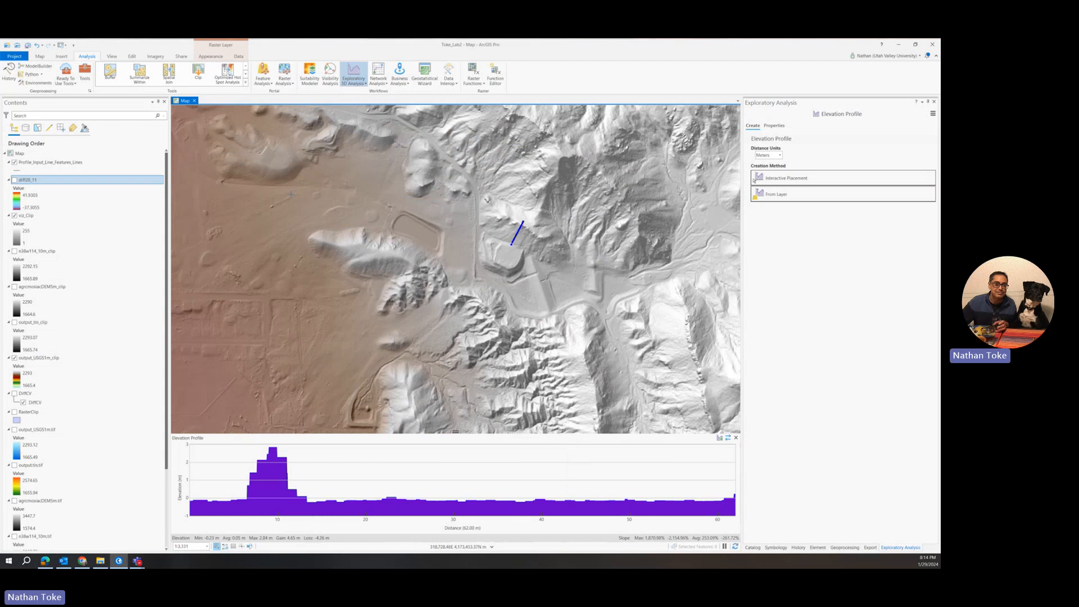
Step: Show diff20_11 over the pits and strips to the northwest and change its primary symbology to Classify
click(15, 179)
scroll(537, 254, down, 5)
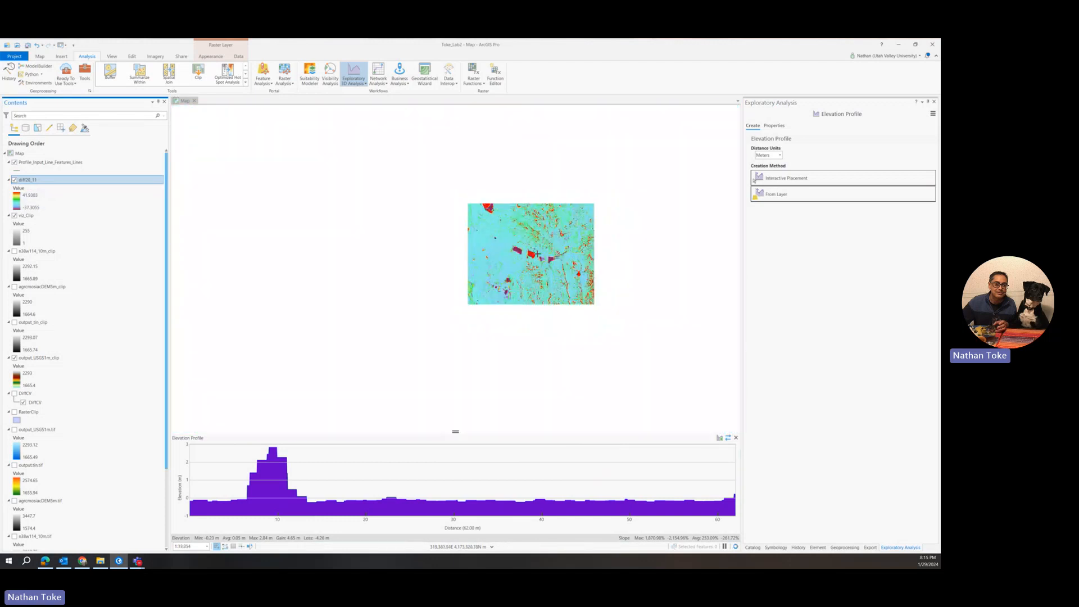
drag(415, 133, 444, 268)
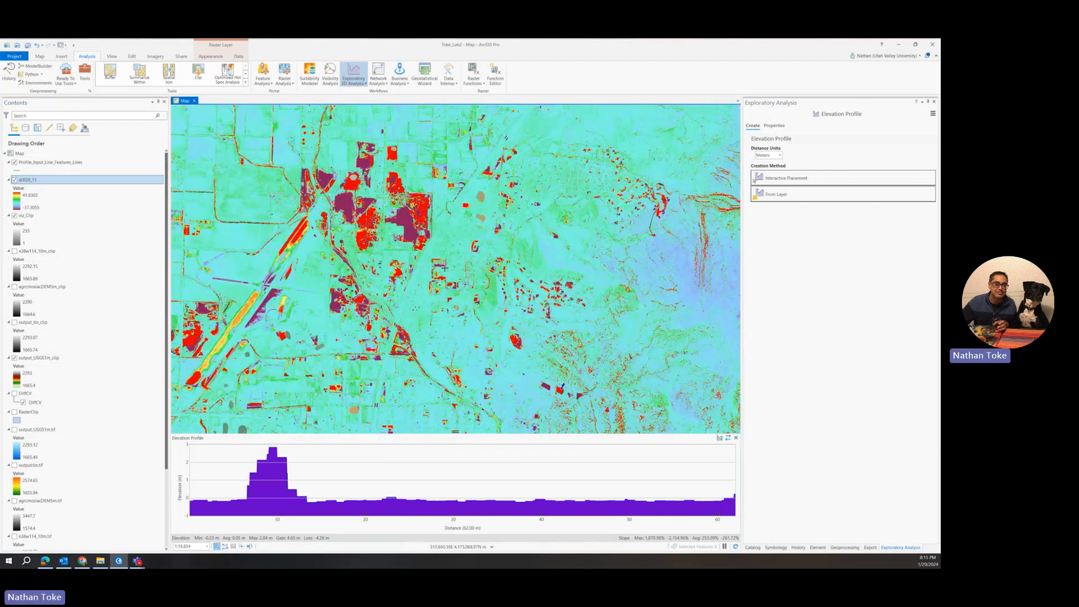
right_click(31, 180)
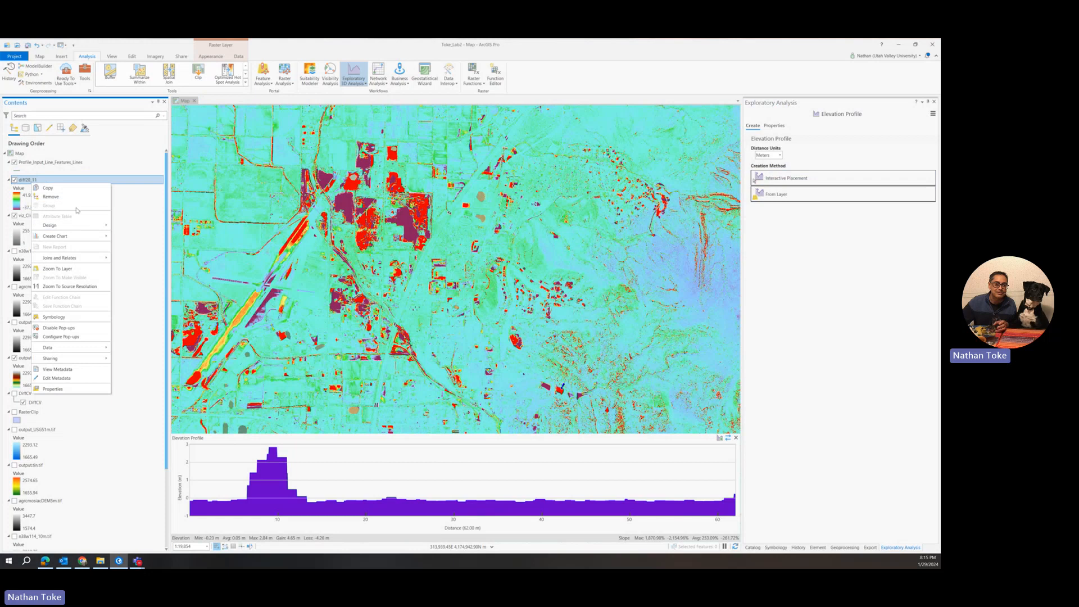
click(54, 317)
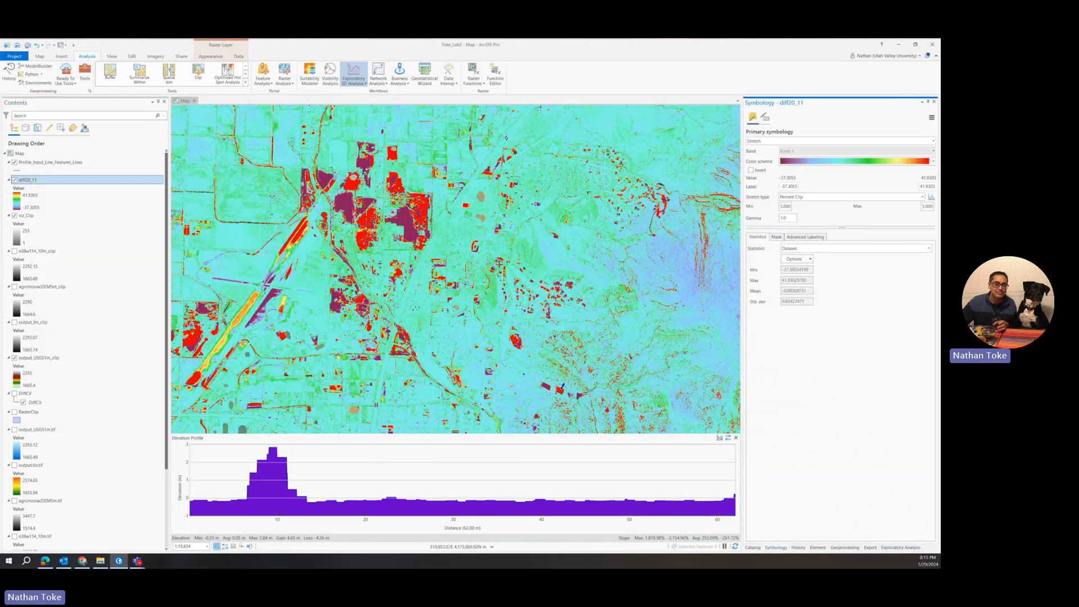
click(760, 141)
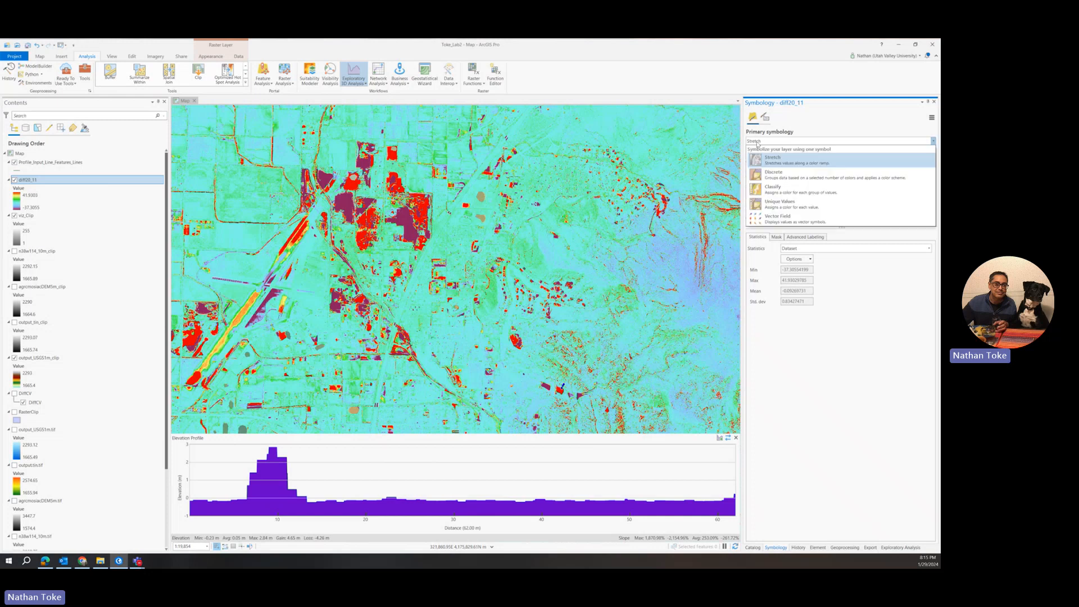
click(780, 190)
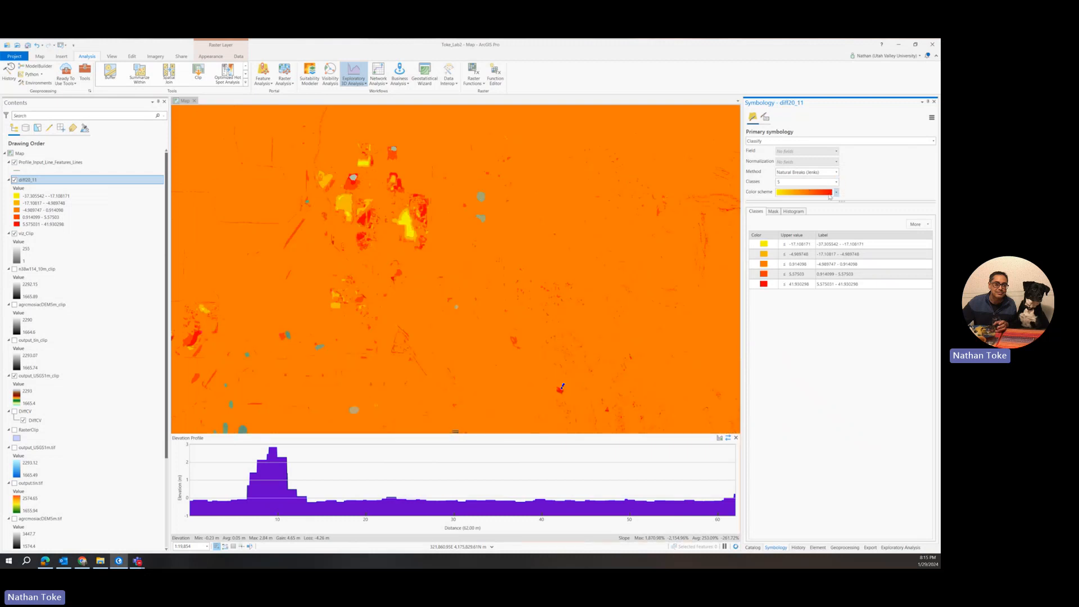
Step: Close the elevation profile graph and apply the purple-blue-green-yellow-red color scheme to the diff20_11 classes
click(836, 192)
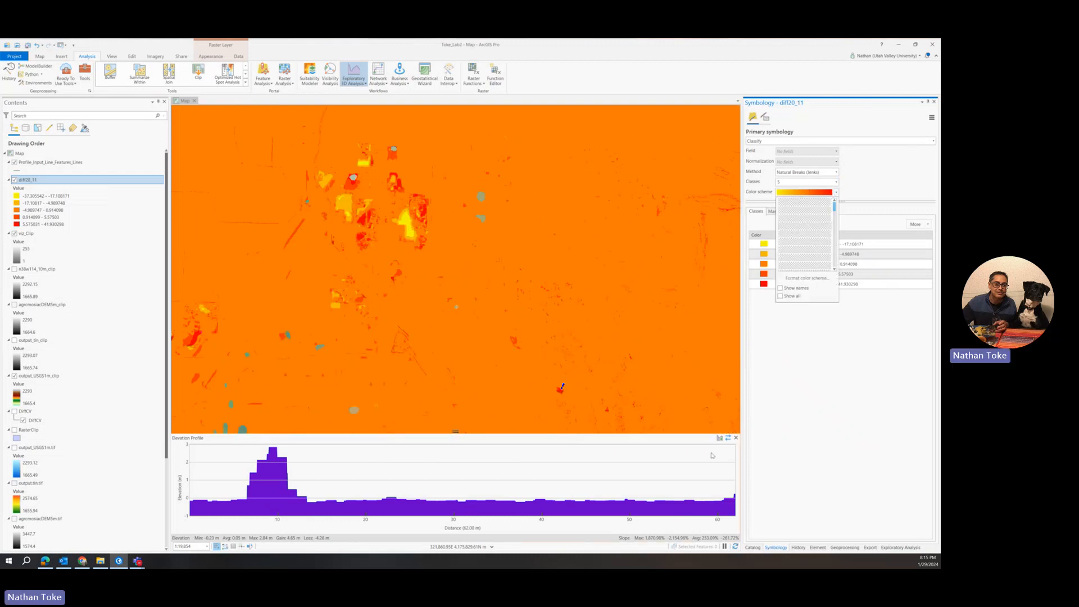
click(735, 438)
click(736, 438)
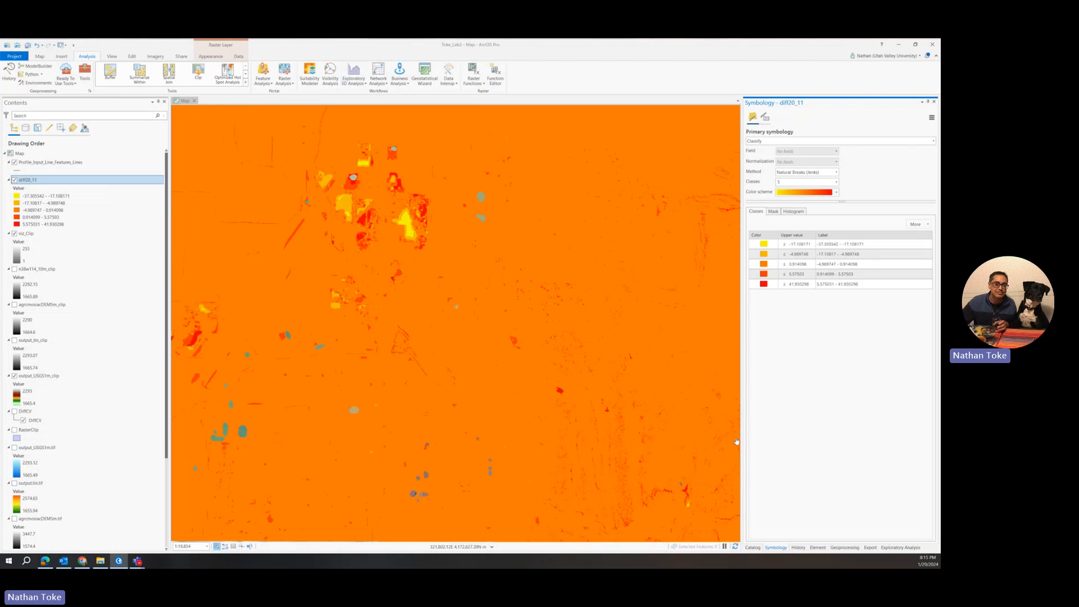
click(836, 193)
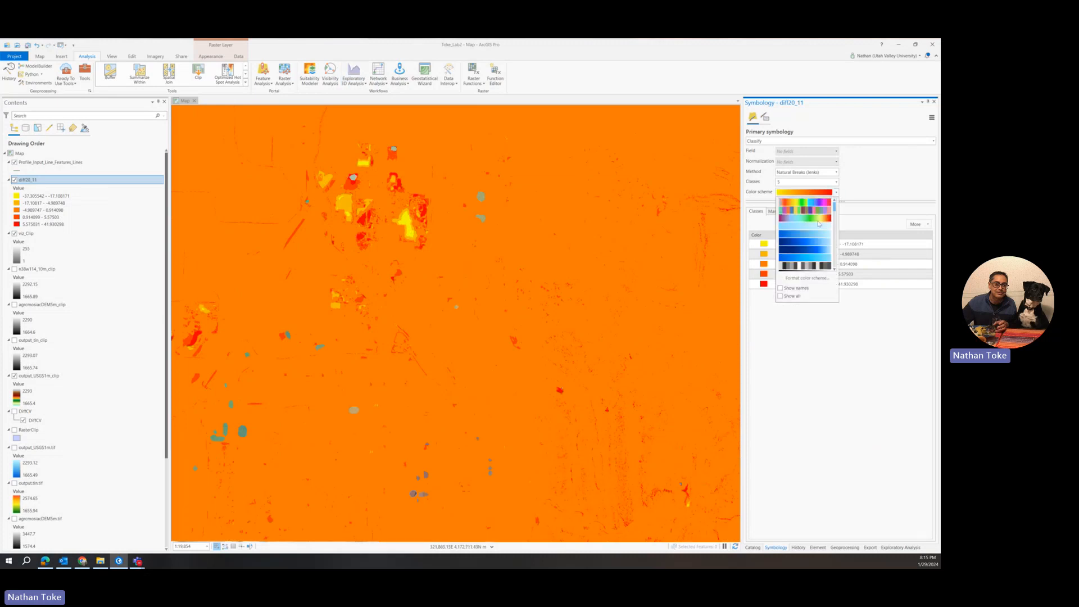
click(817, 220)
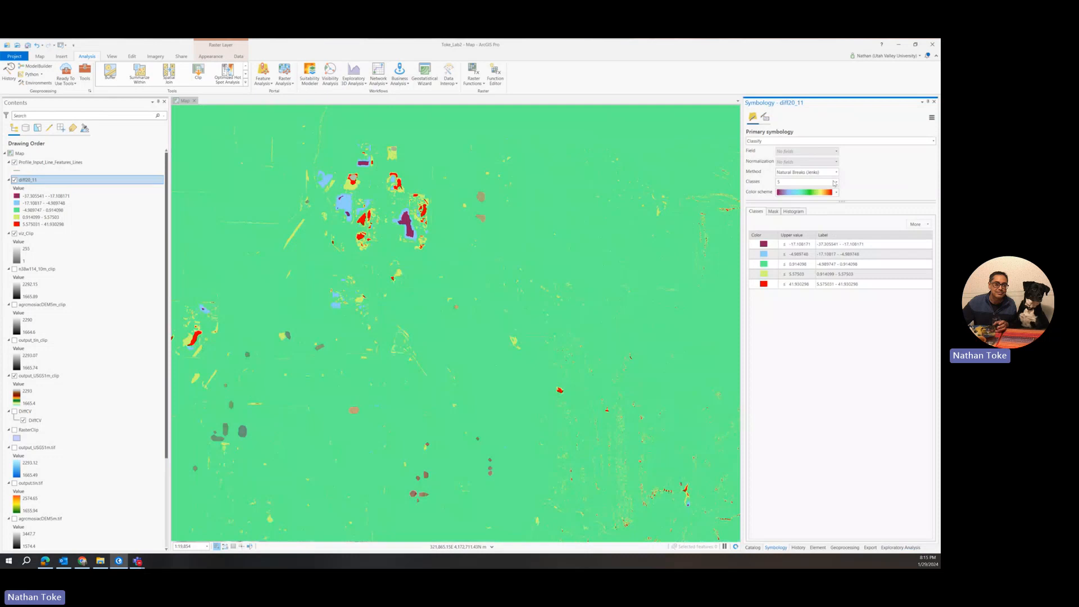
Step: Set diff20_11 to 10 classes and switch the classification method to Manual Interval
click(835, 182)
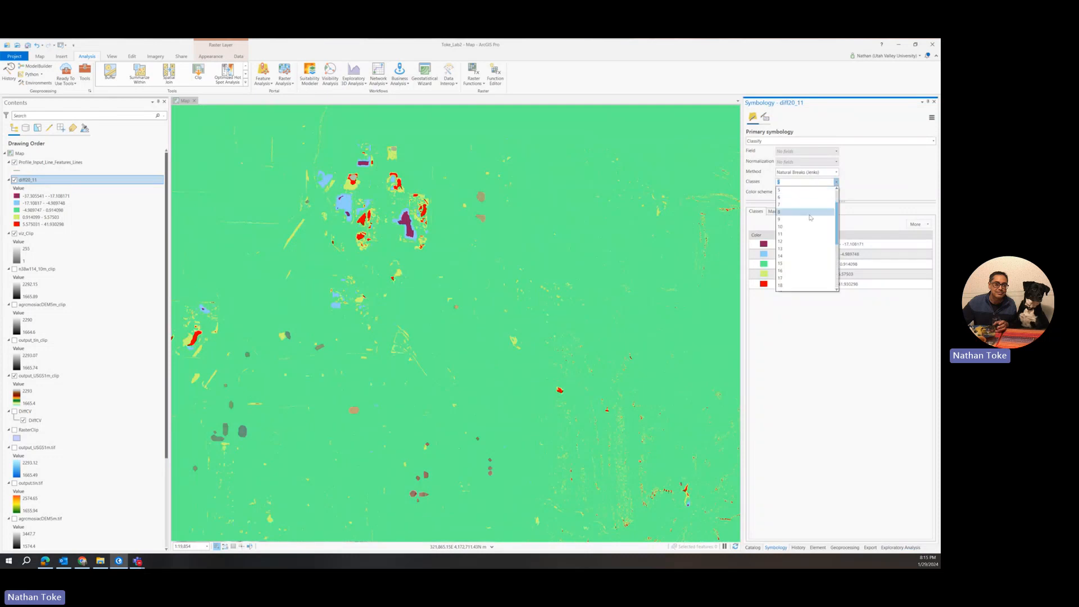
click(780, 227)
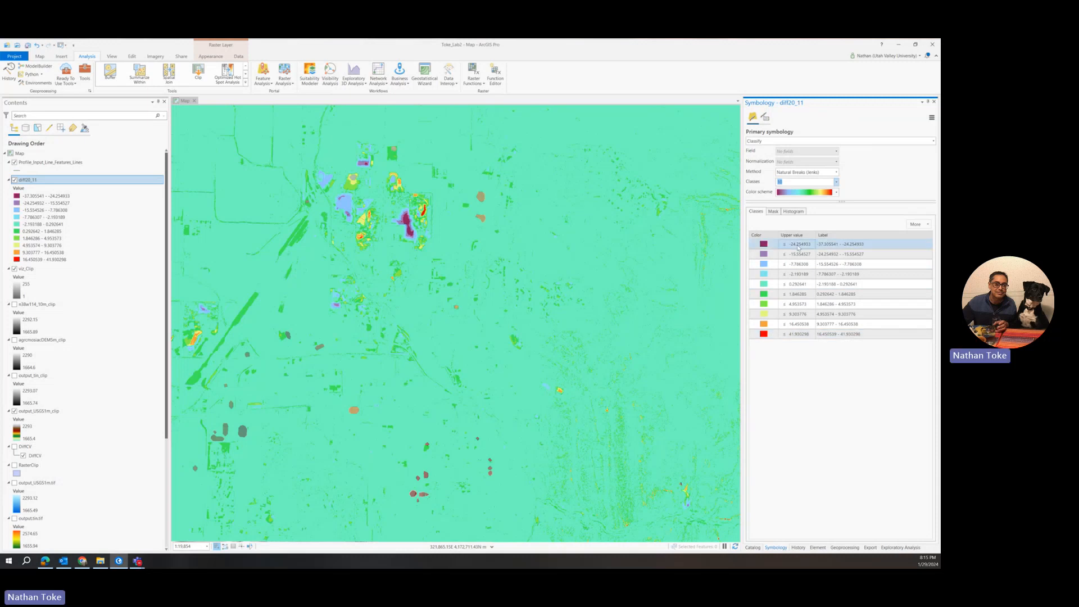
click(803, 173)
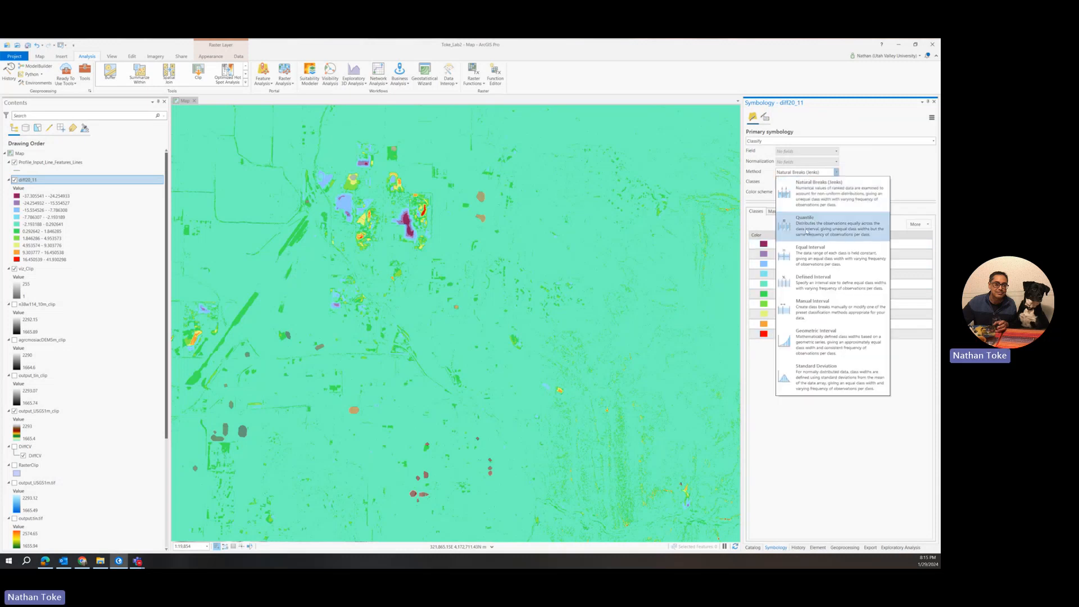
click(805, 302)
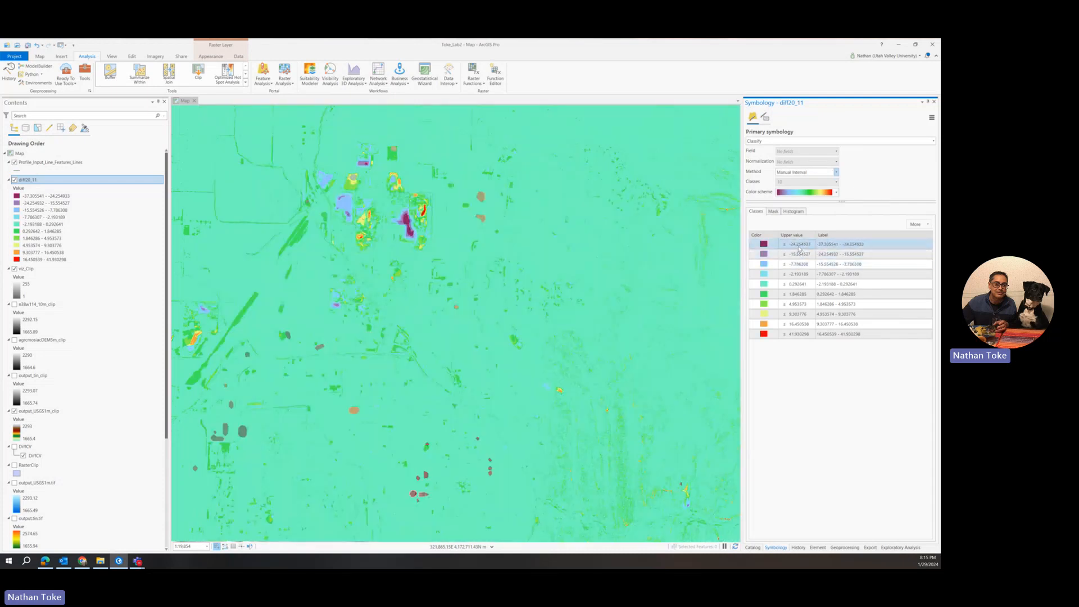
Step: Set the upper values of the two lowest diff20_11 classes to -20 and -5
double_click(798, 246)
text(-20)
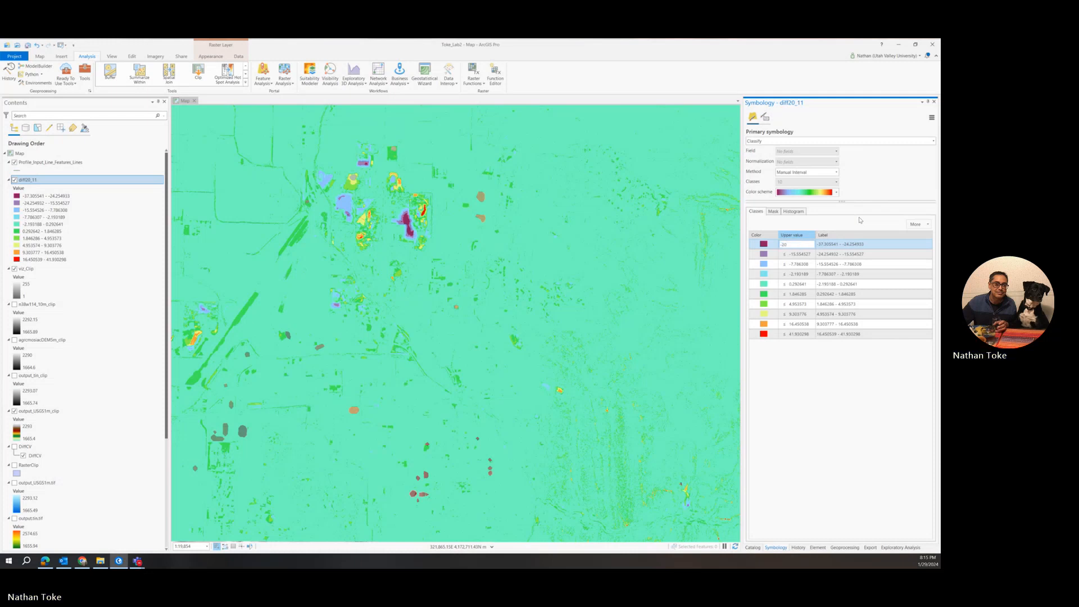
key(Return)
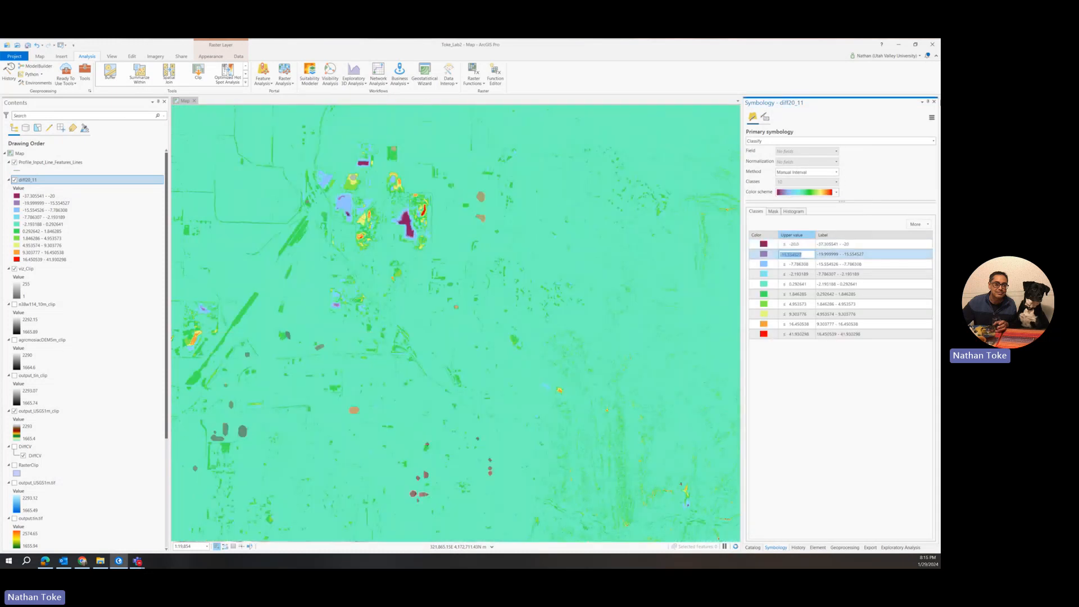
text(-5)
key(Return)
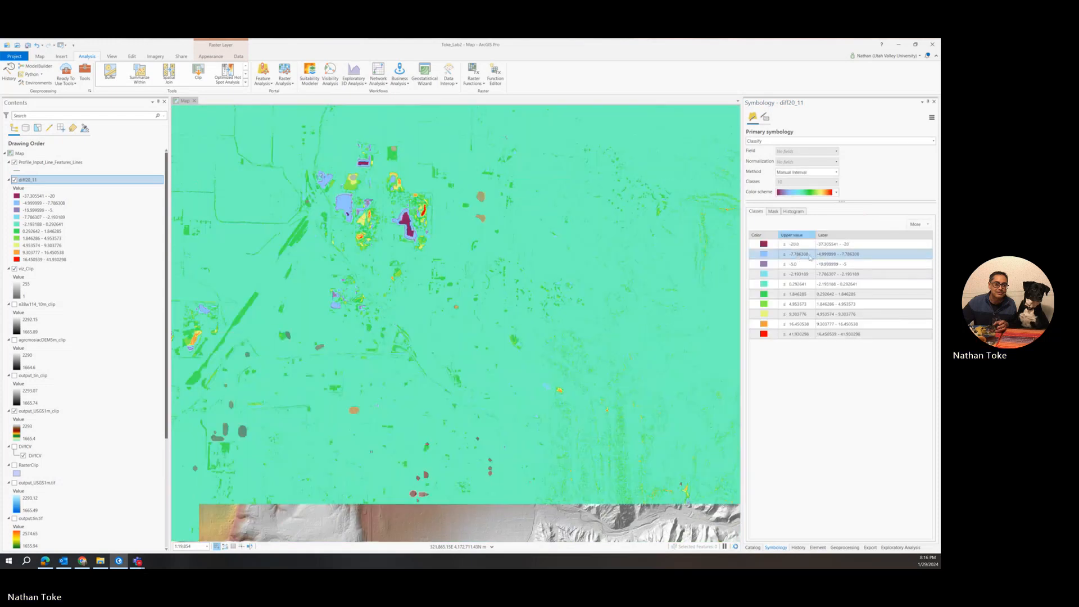
Step: Set the upper value of the -7.786308 class to -4 and that of the -2.193189 class to -2
click(802, 254)
text(-)
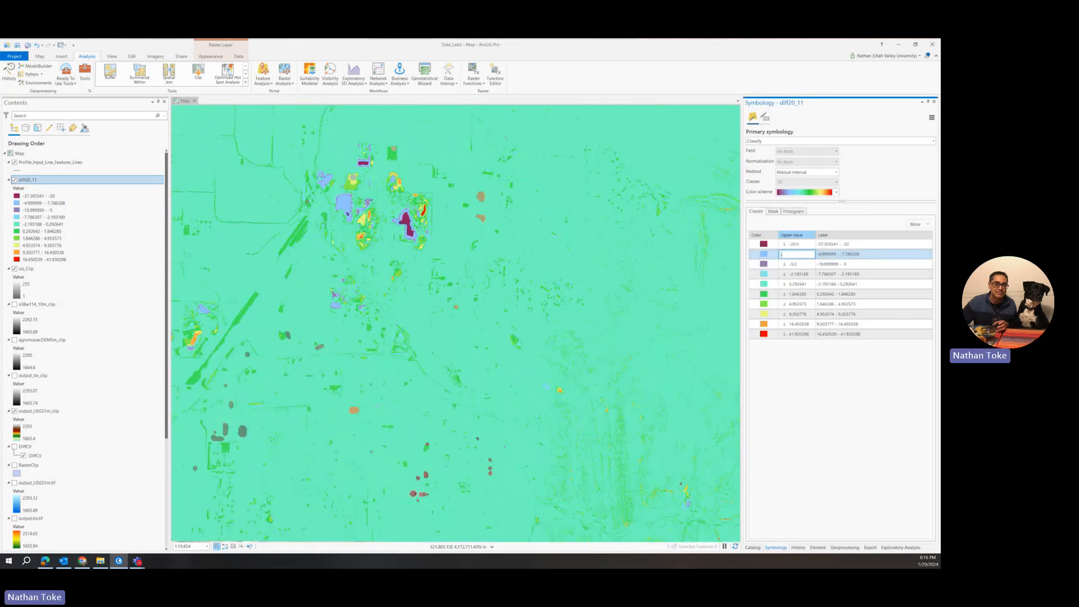
text(4)
key(Return)
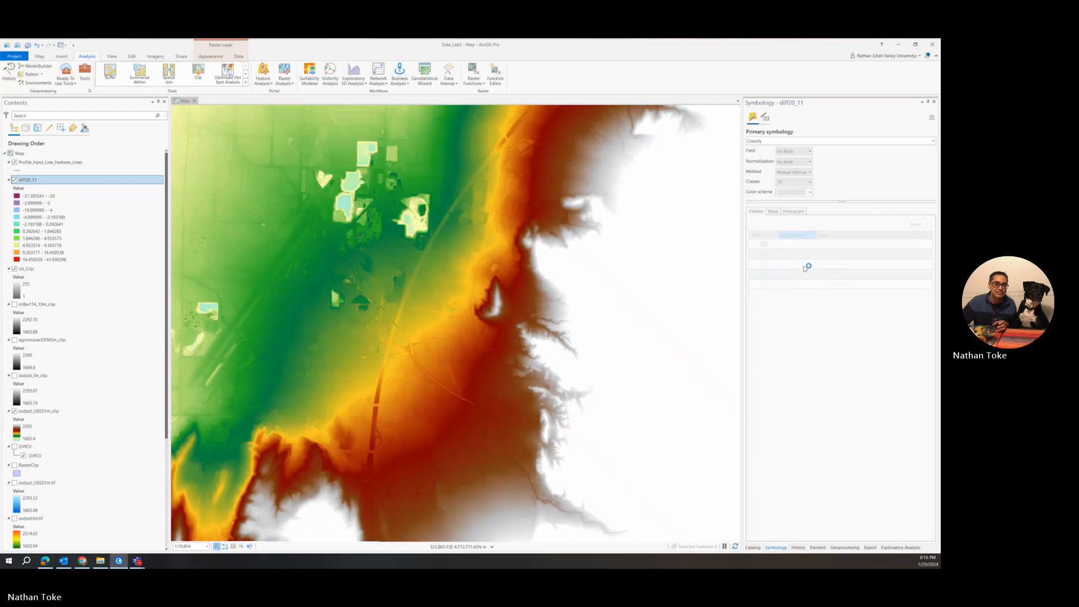
click(800, 274)
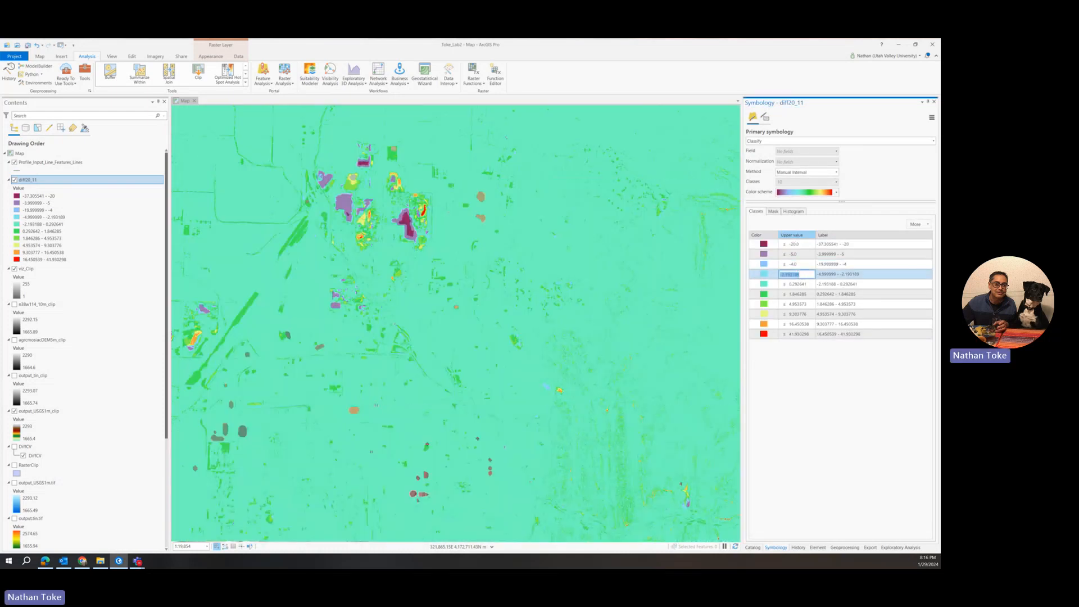
text(-)
text(2)
Step: Change the -4 class's upper value to -1 and set the 0.292641 class's upper value to -0.5
click(800, 265)
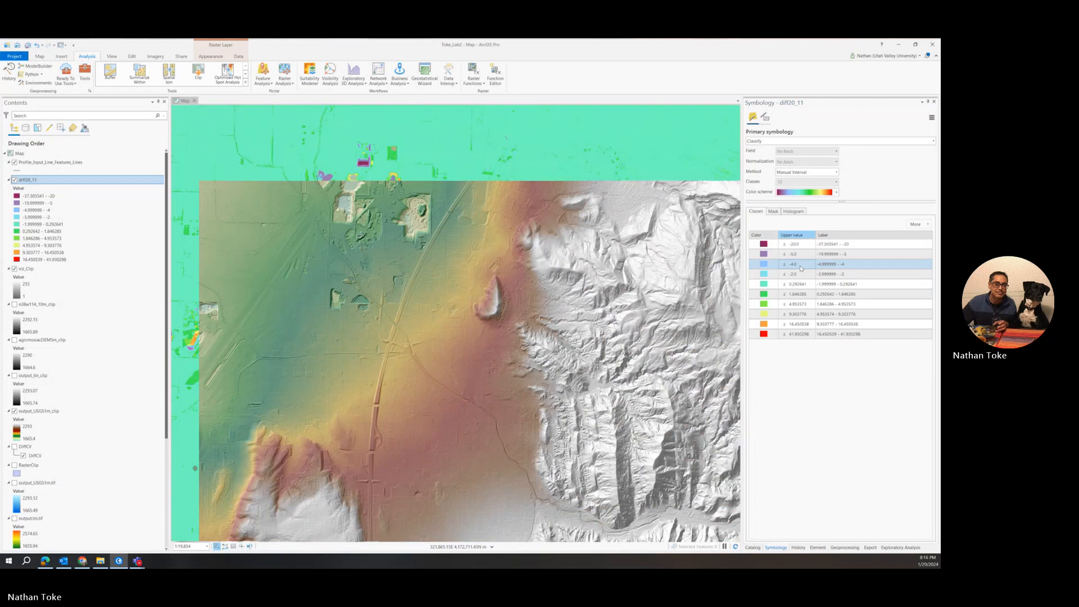
click(800, 268)
text(-)
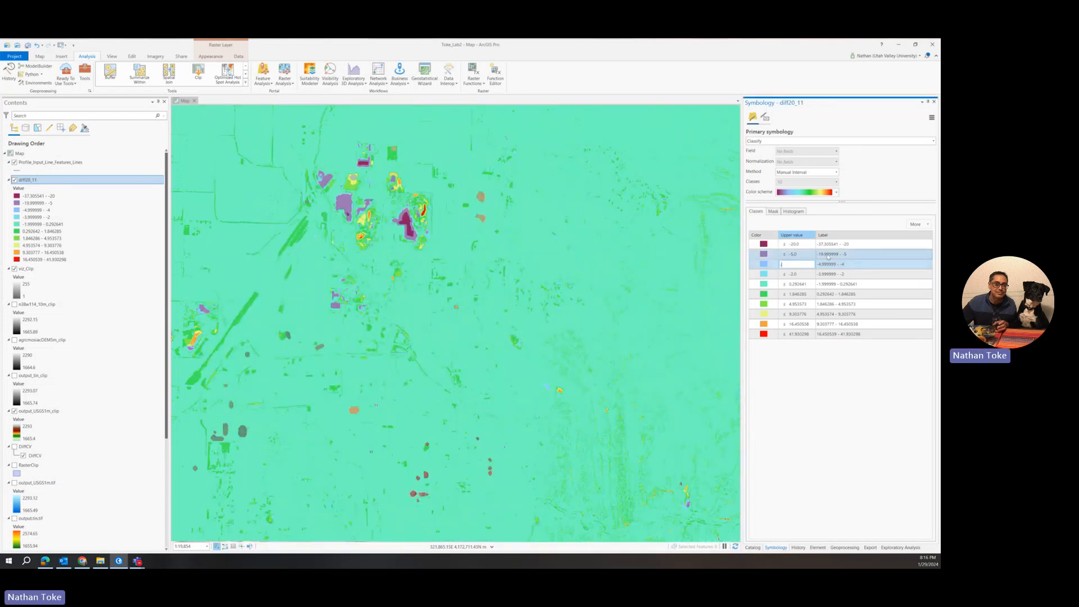
text(1)
click(802, 285)
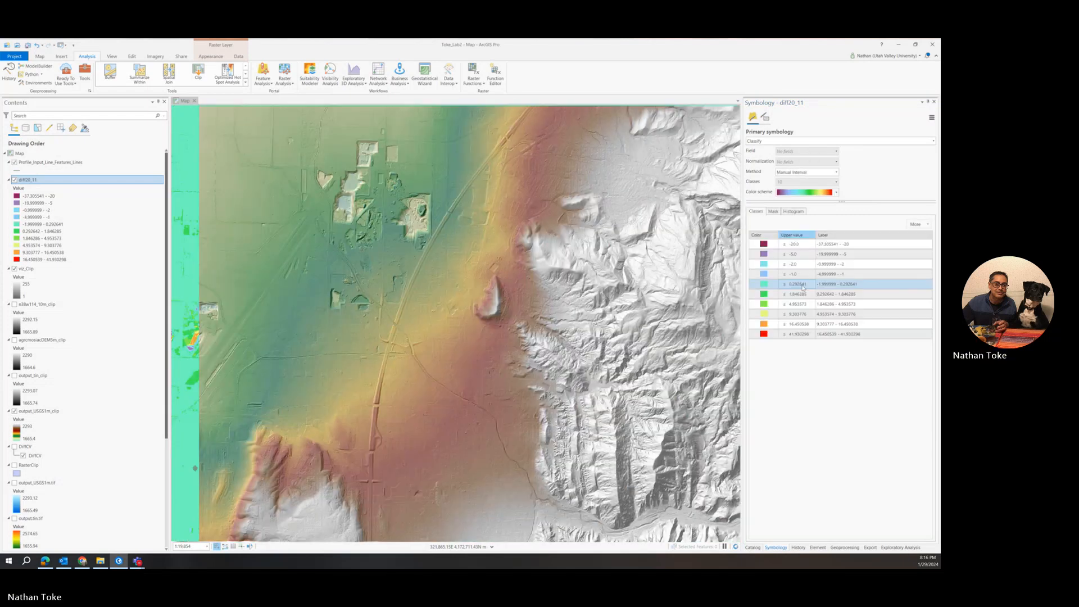
click(802, 285)
text(-)
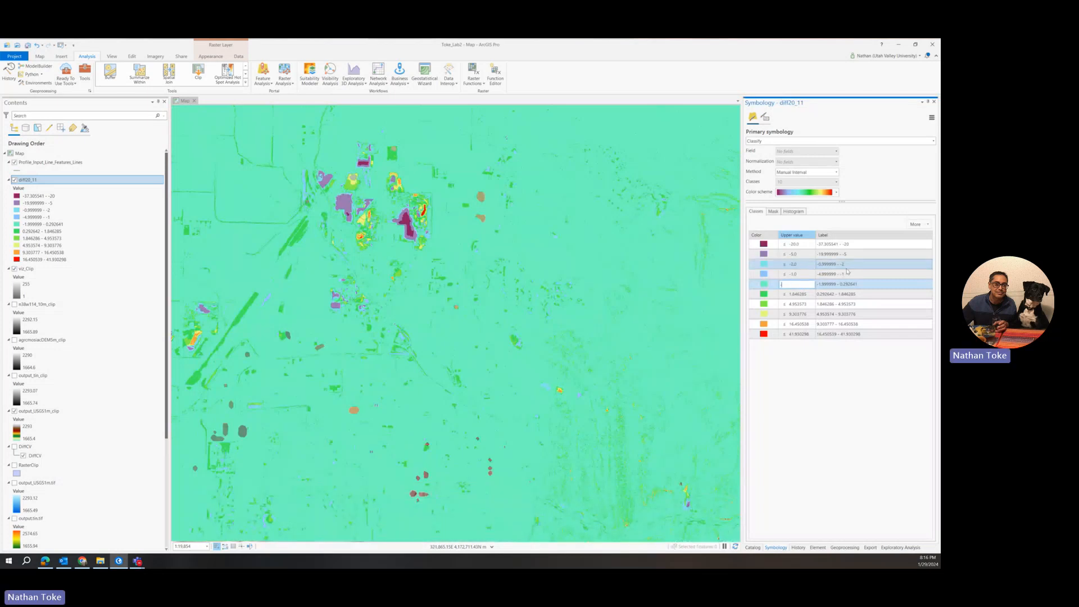
text(0.5)
key(Return)
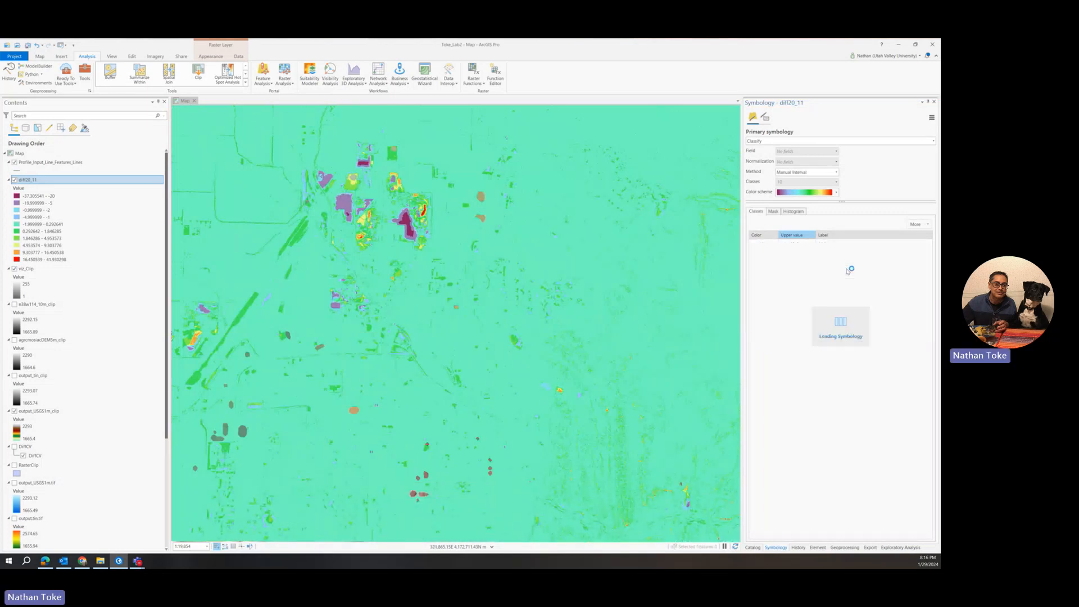
Step: Set the upper value of diff20_11's 1.846285 class to 0 and that of the 4.953573 class to 0.5
click(802, 295)
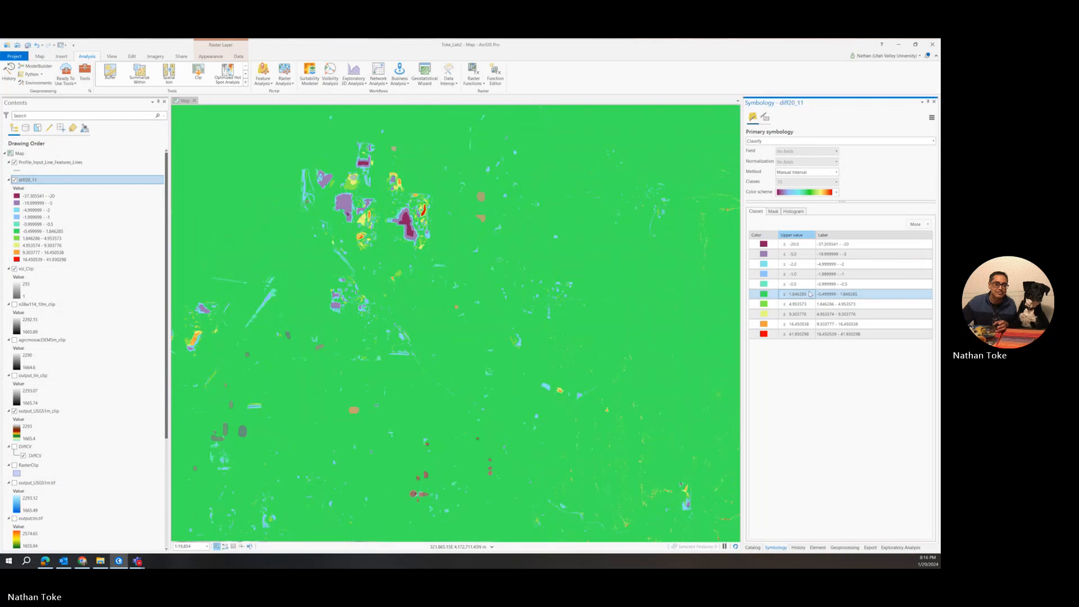
click(804, 293)
text(0)
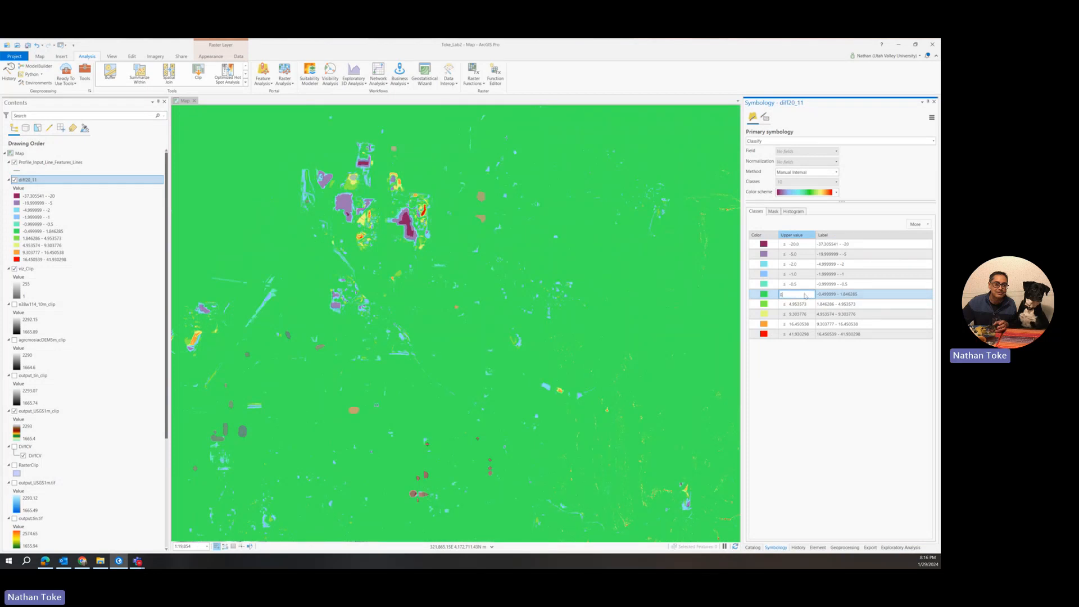
key(Return)
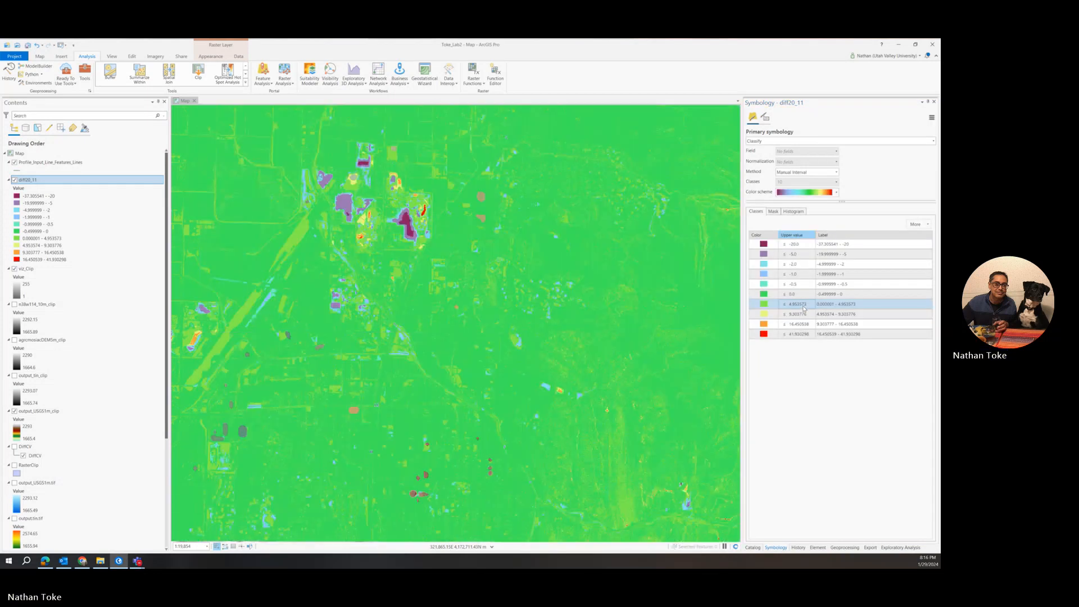
click(803, 307)
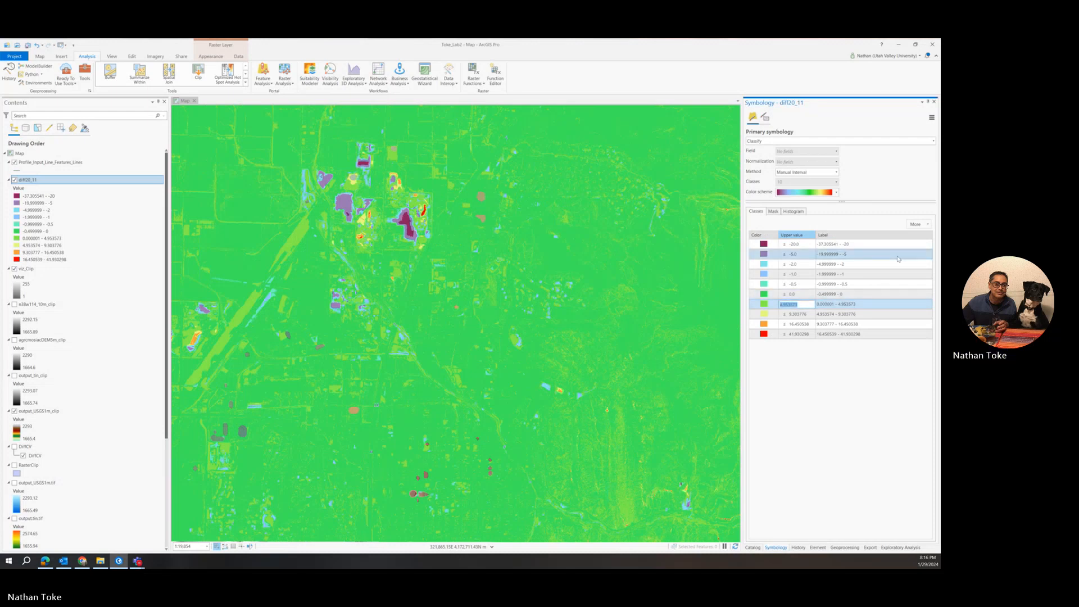
text(0)
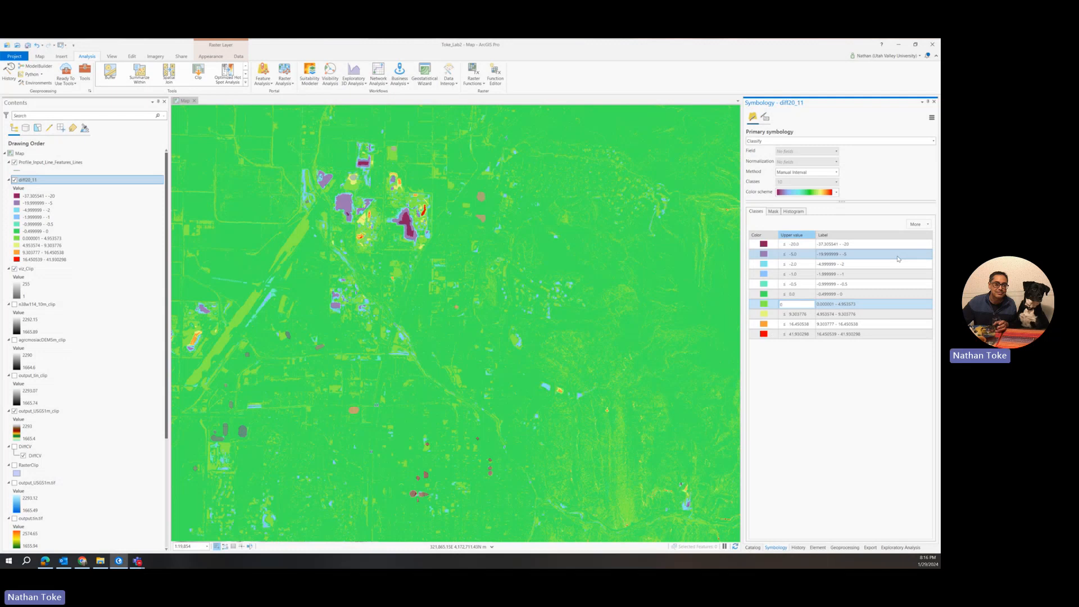
text(.5)
key(Return)
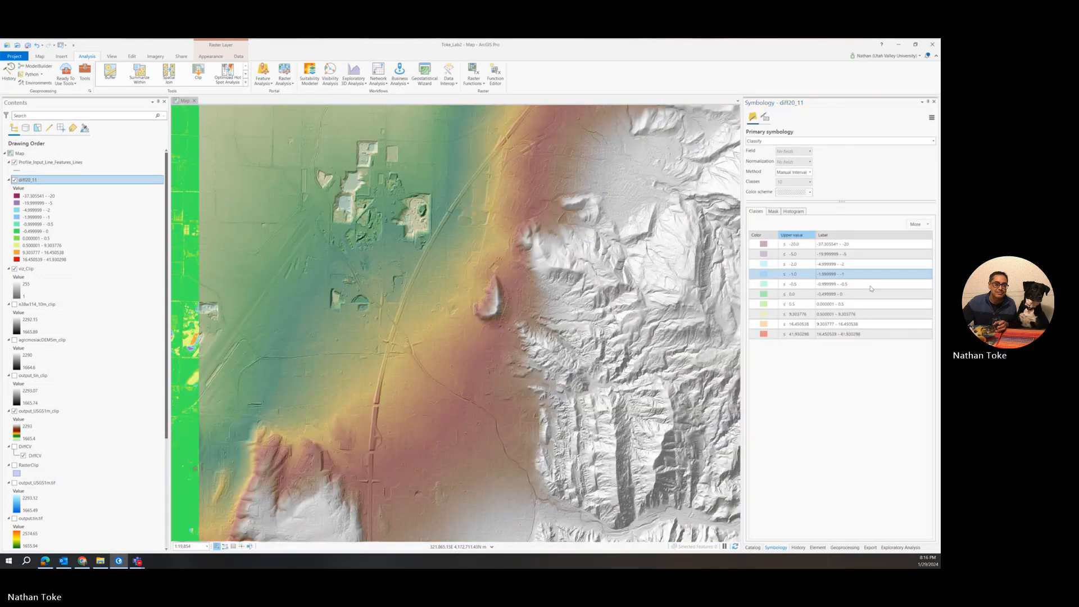
Step: Change the -0.5 class's upper value to 0 and the 0.5 class's upper value to 1
click(800, 315)
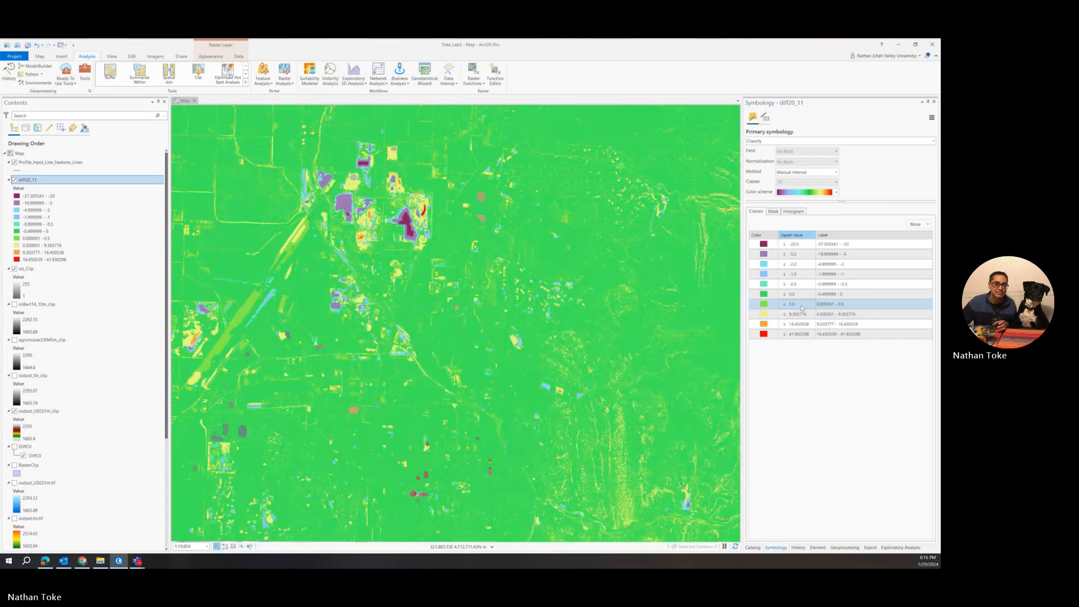
click(798, 284)
click(798, 285)
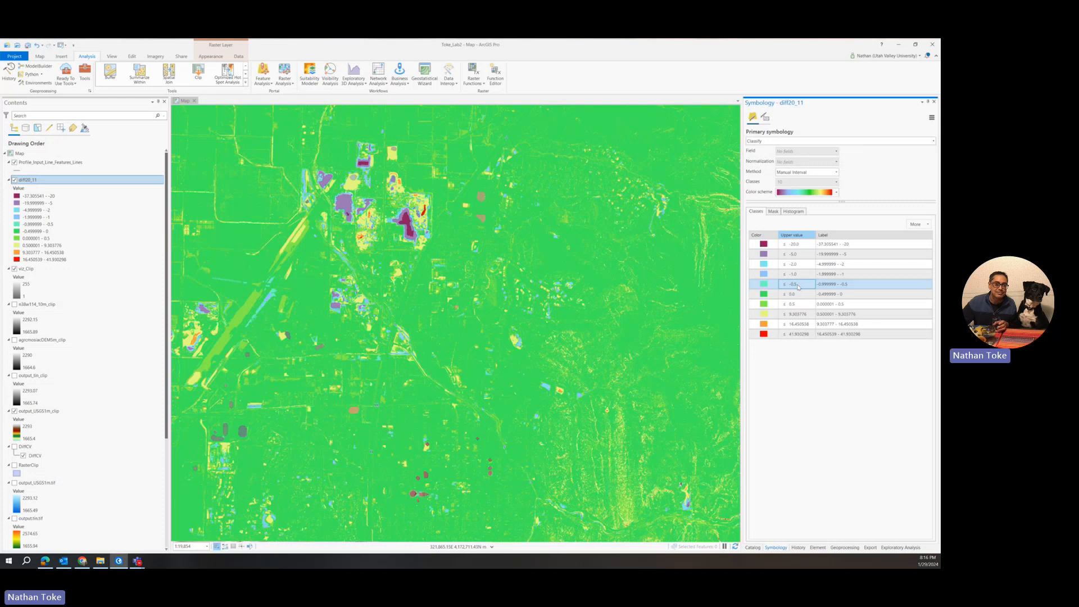
text(0)
click(800, 294)
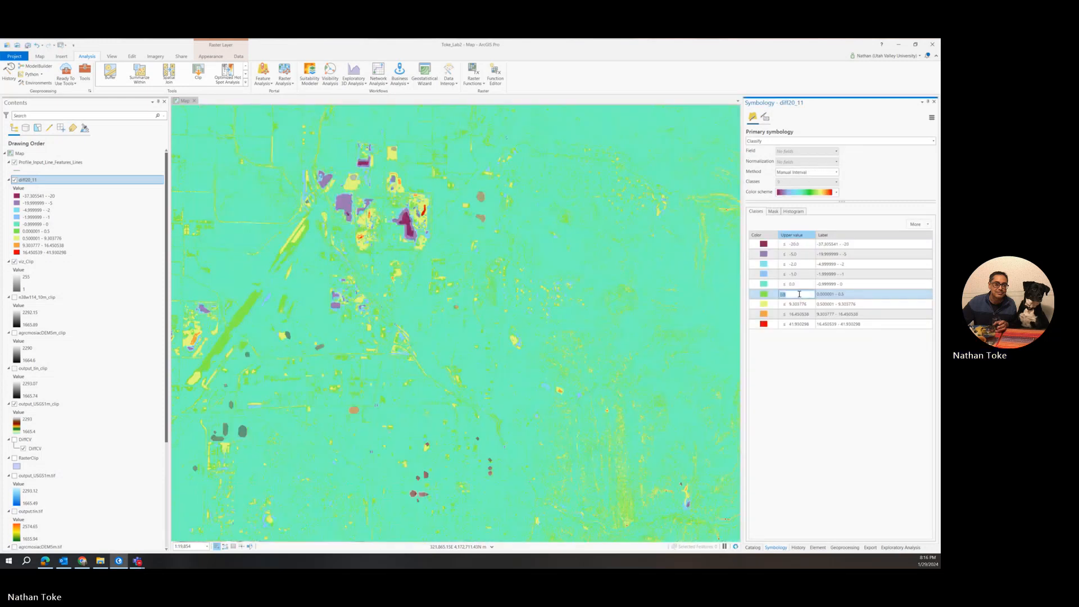
click(800, 294)
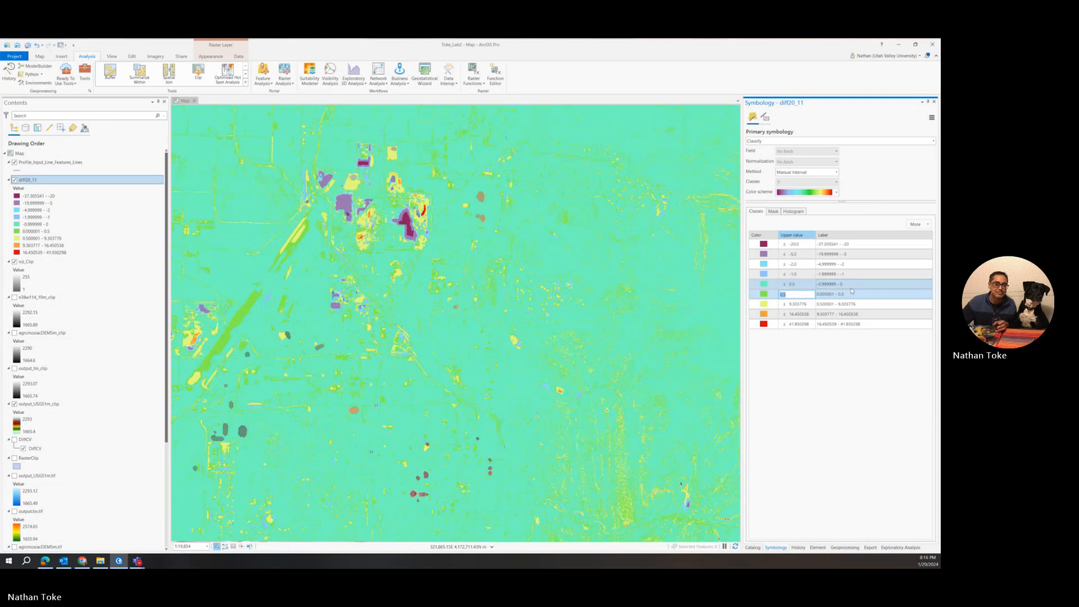
text(1)
key(Return)
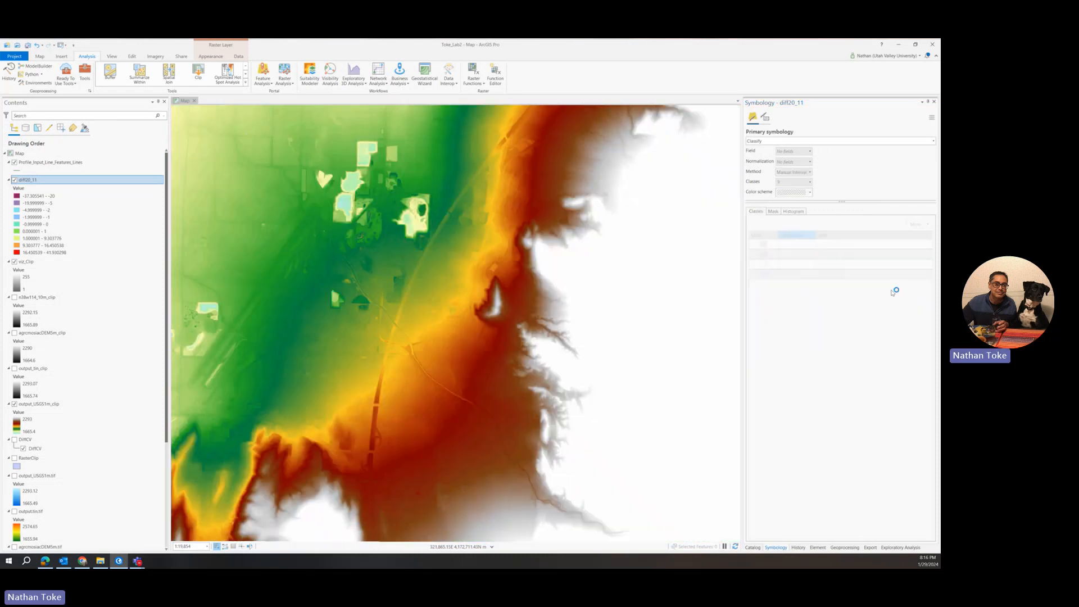
Step: Set the upper value of the 9.303776 class to 2 and that of the 16.450538 class to 5
click(802, 304)
text(5)
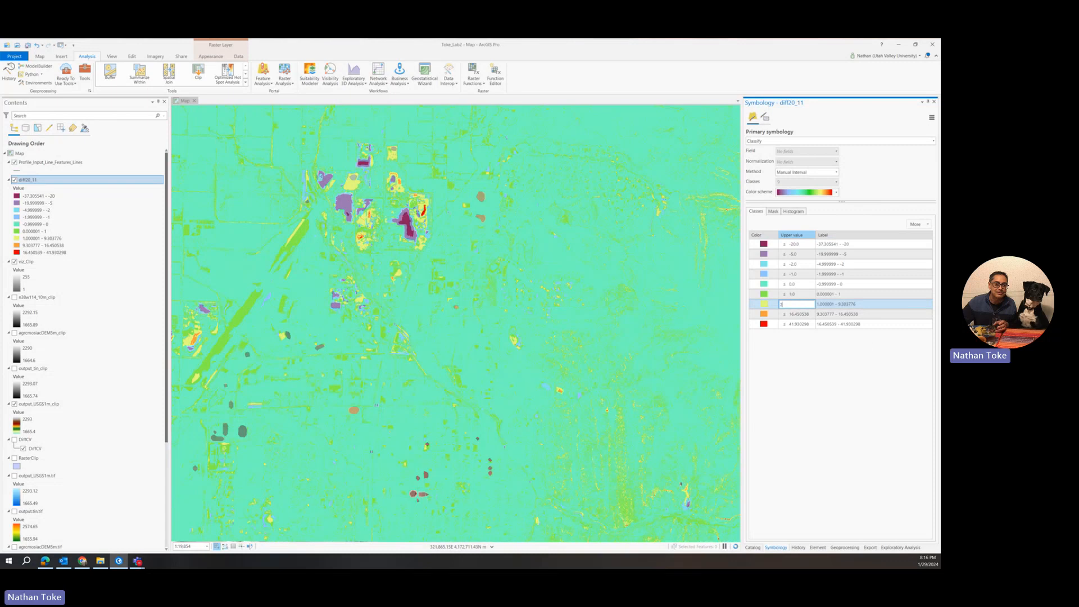
key(Return)
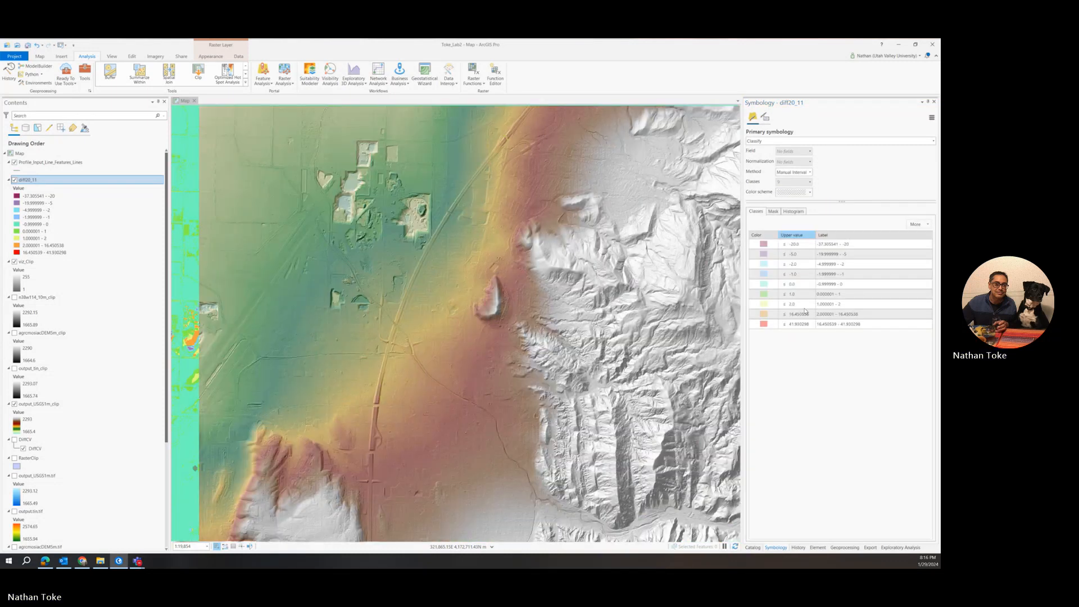
click(804, 314)
text(5)
key(Return)
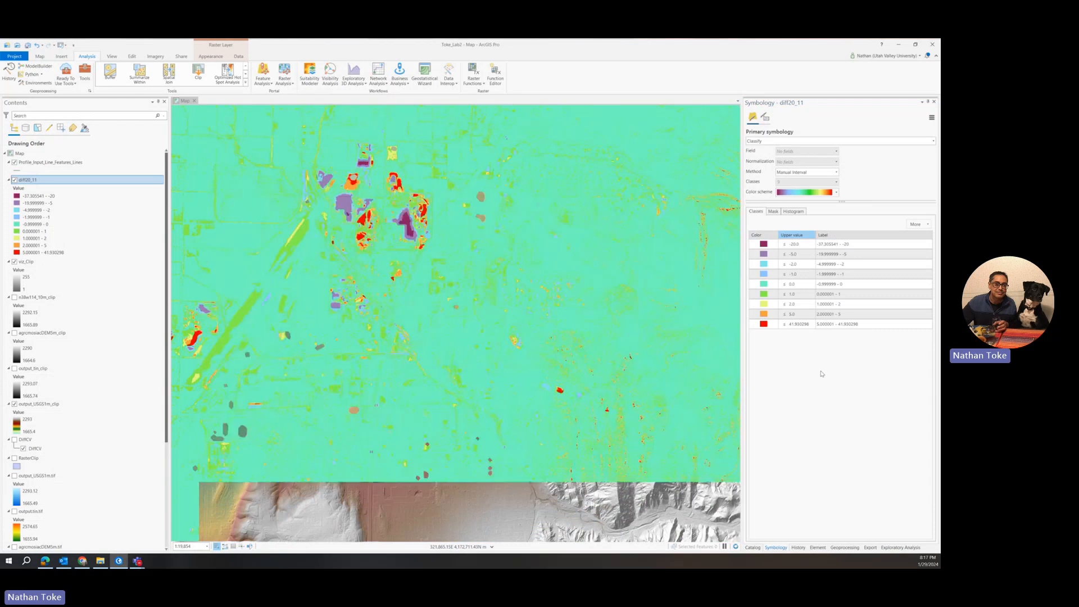
Step: Change the upper value of the diff20_11 class ending at -1 to -0.4
scroll(402, 280, down, 3)
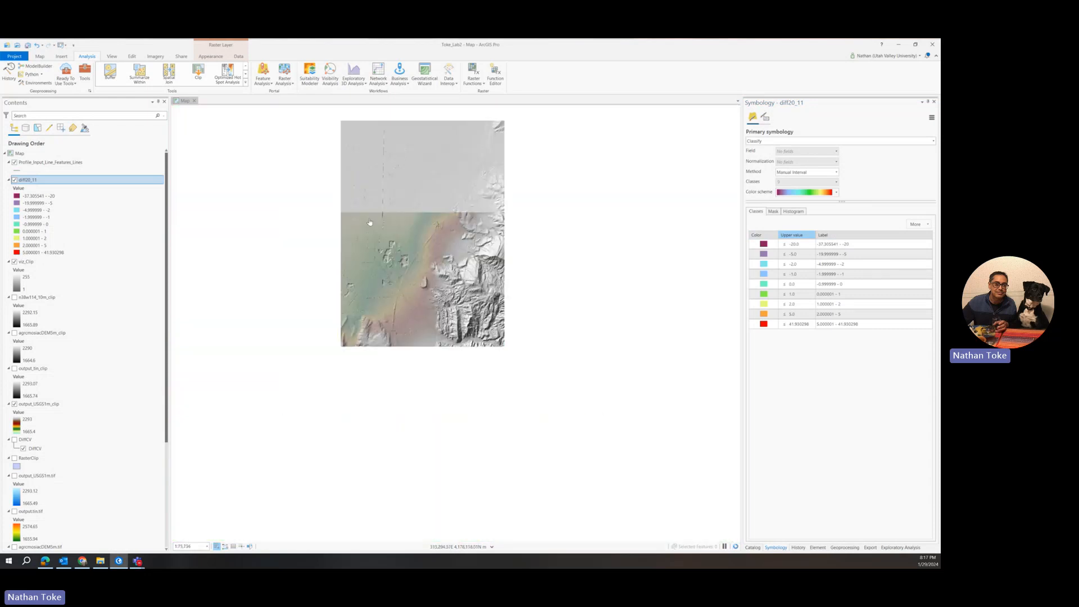
drag(391, 173, 426, 240)
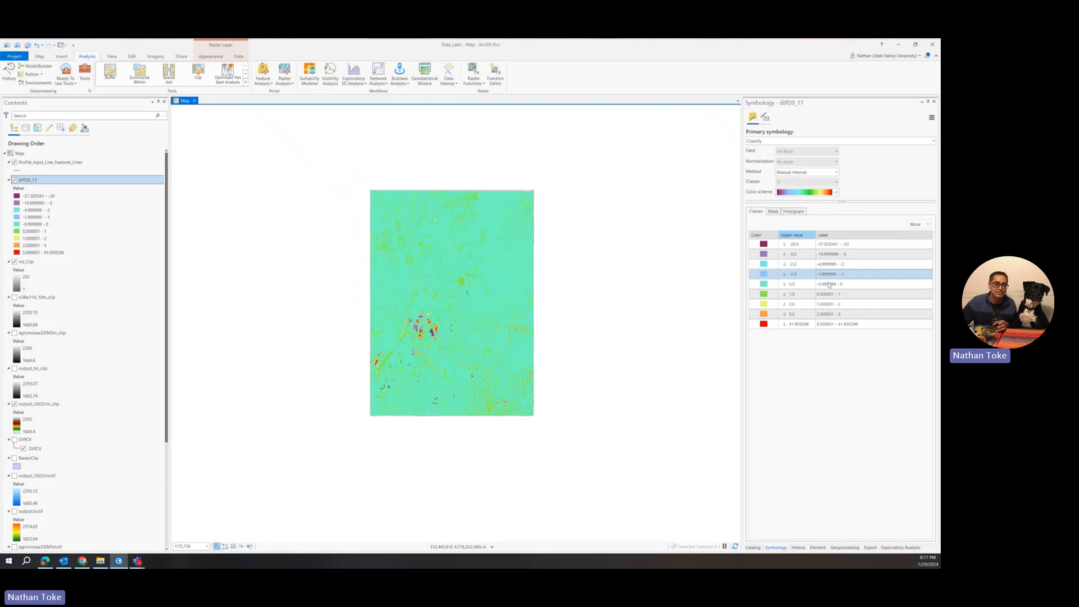
click(767, 275)
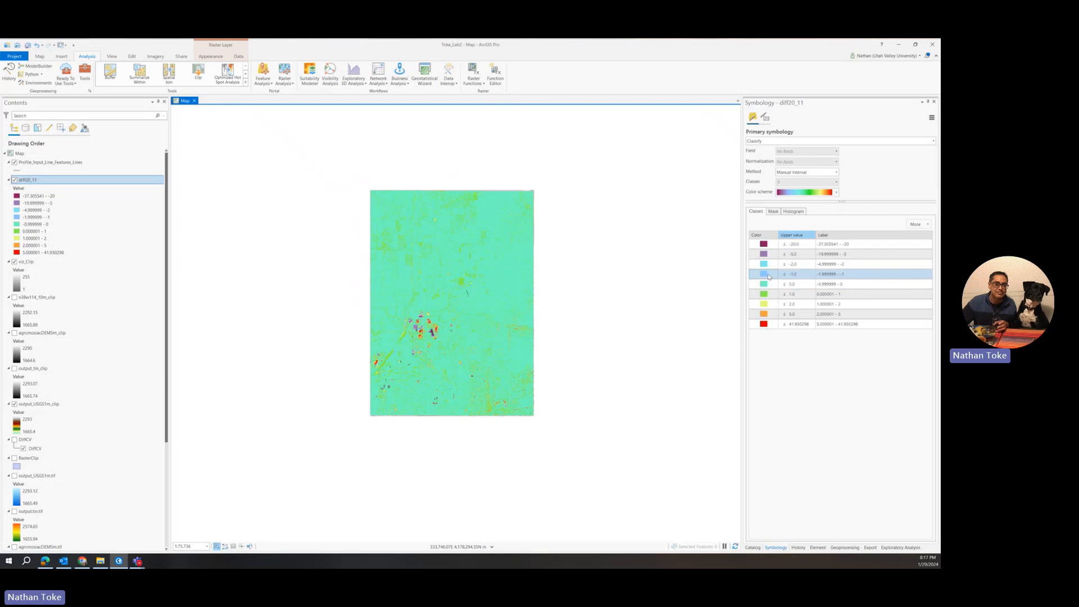
click(768, 275)
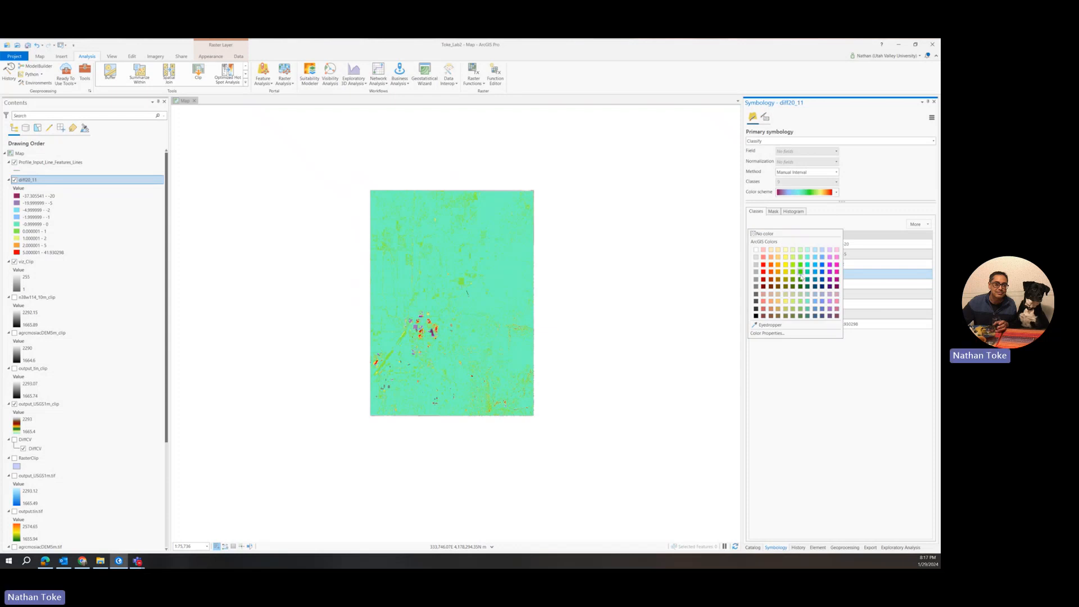
click(804, 347)
double_click(792, 275)
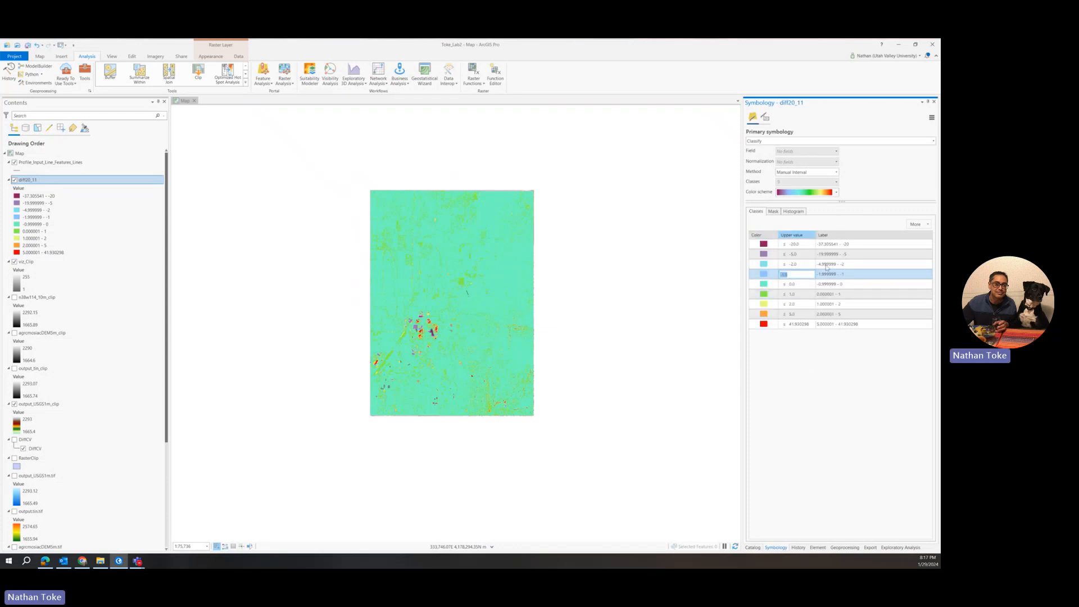
text(0)
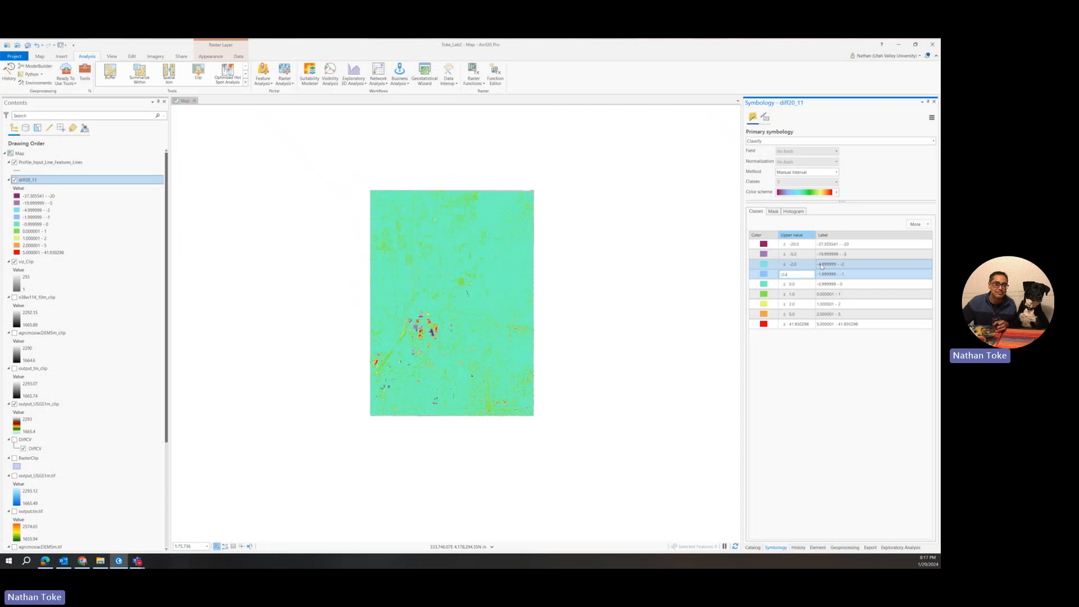
text(.4)
key(Return)
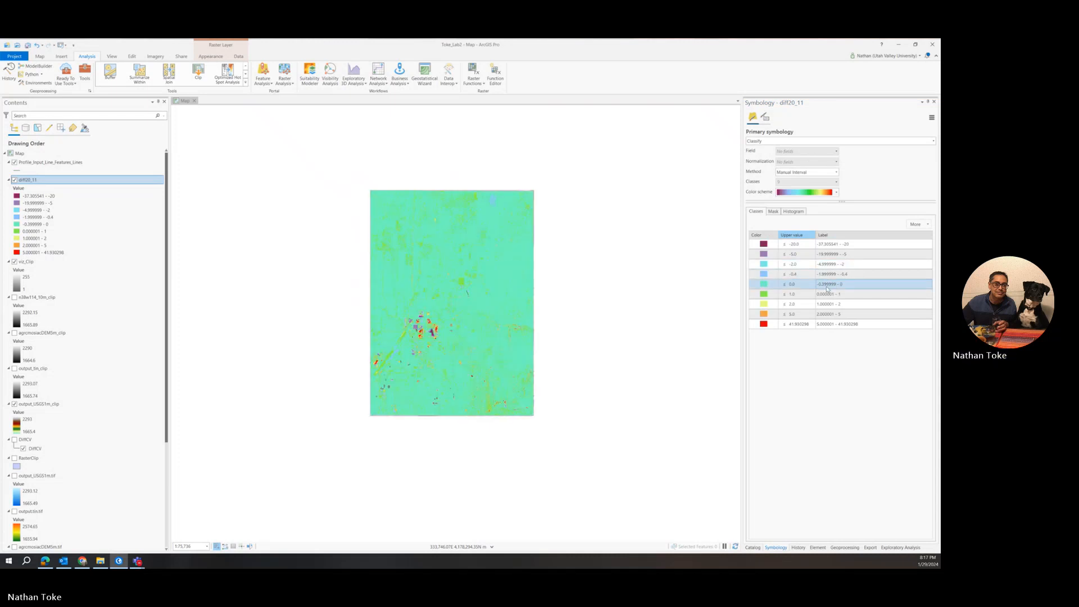
Step: Change the upper value of the diff20_11 class ending at 0 to -0.1
click(827, 289)
drag(853, 285, 821, 285)
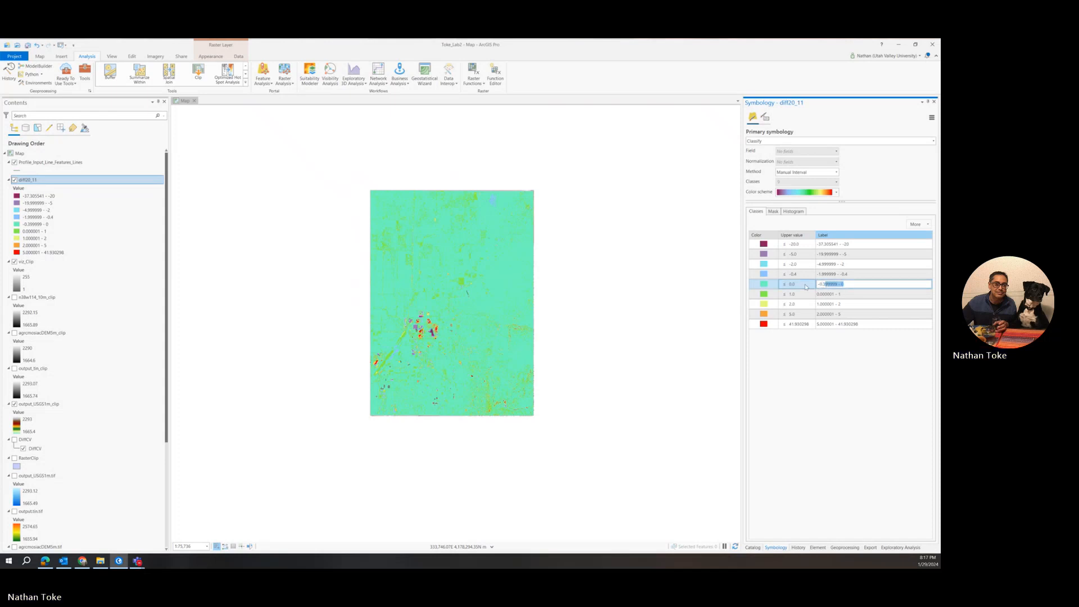
click(803, 284)
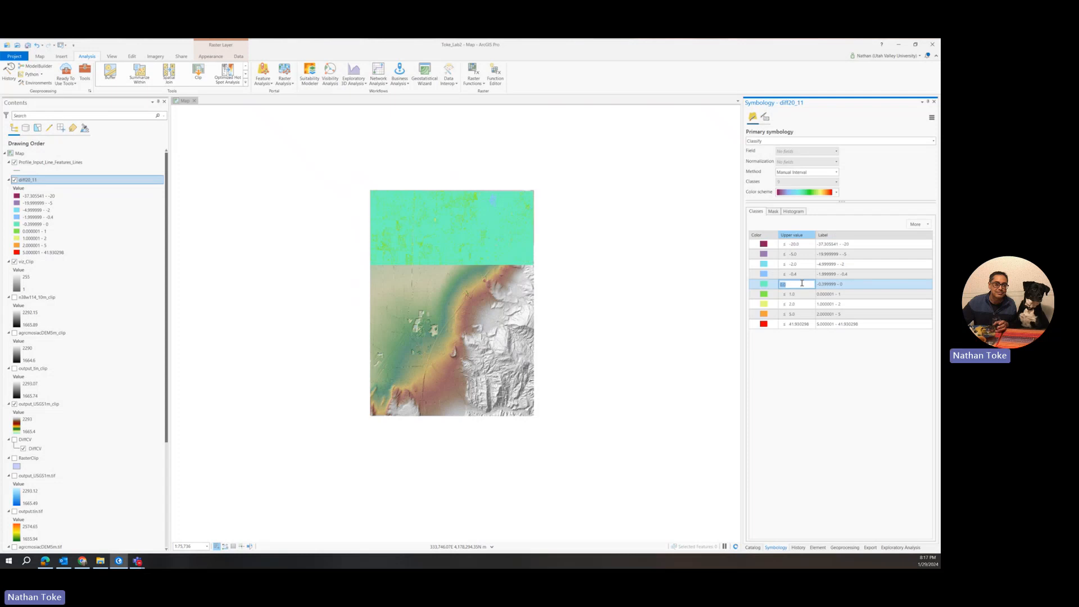
text(-)
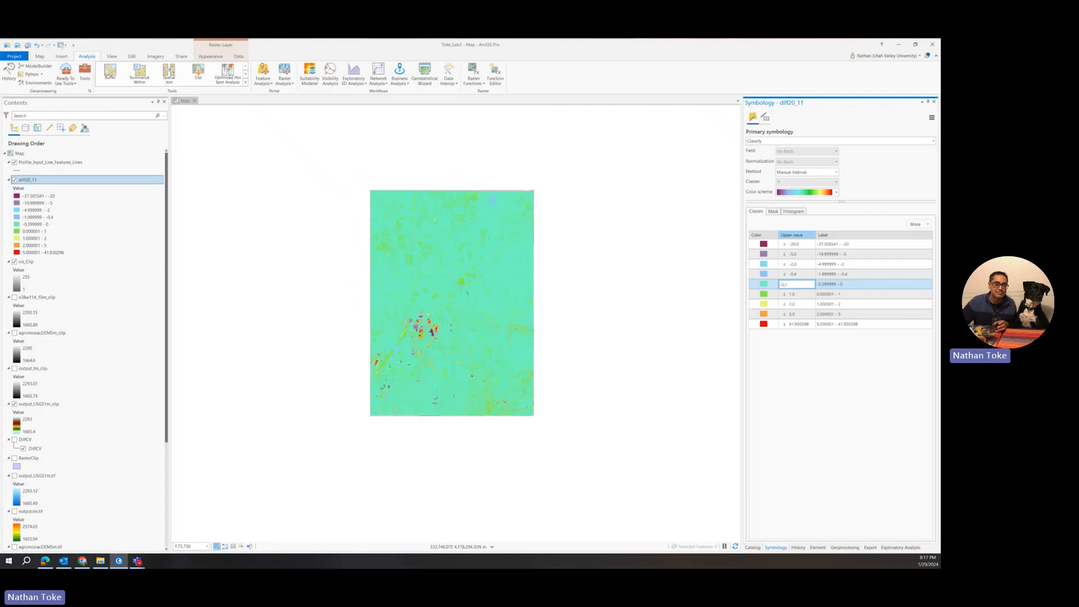
key(Return)
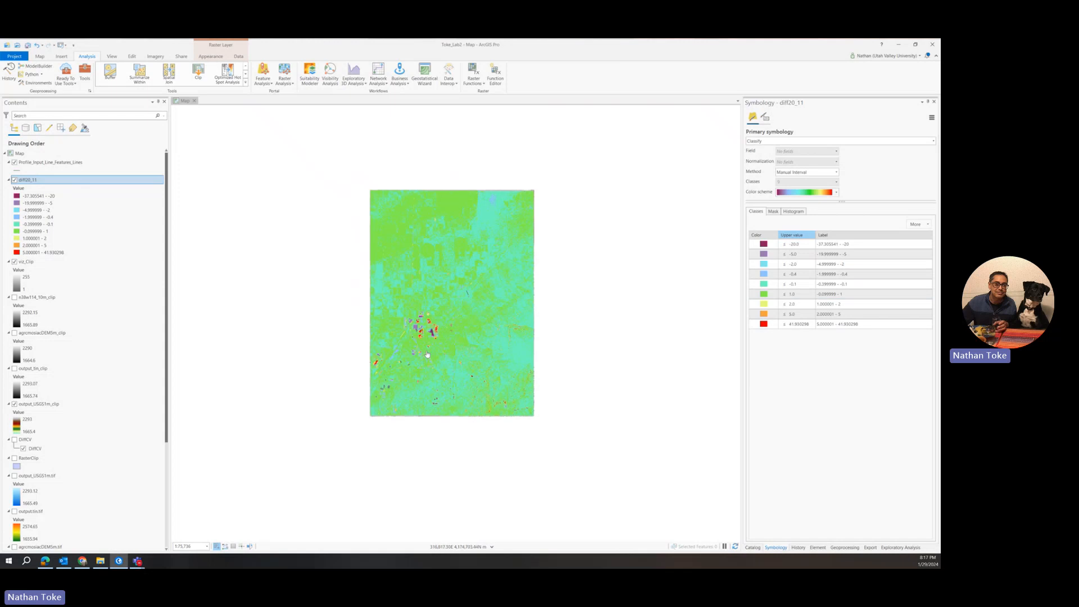
Step: Examine the reclassified elevation differences around the excavated areas and across the southern part of the map
scroll(427, 354, up, 5)
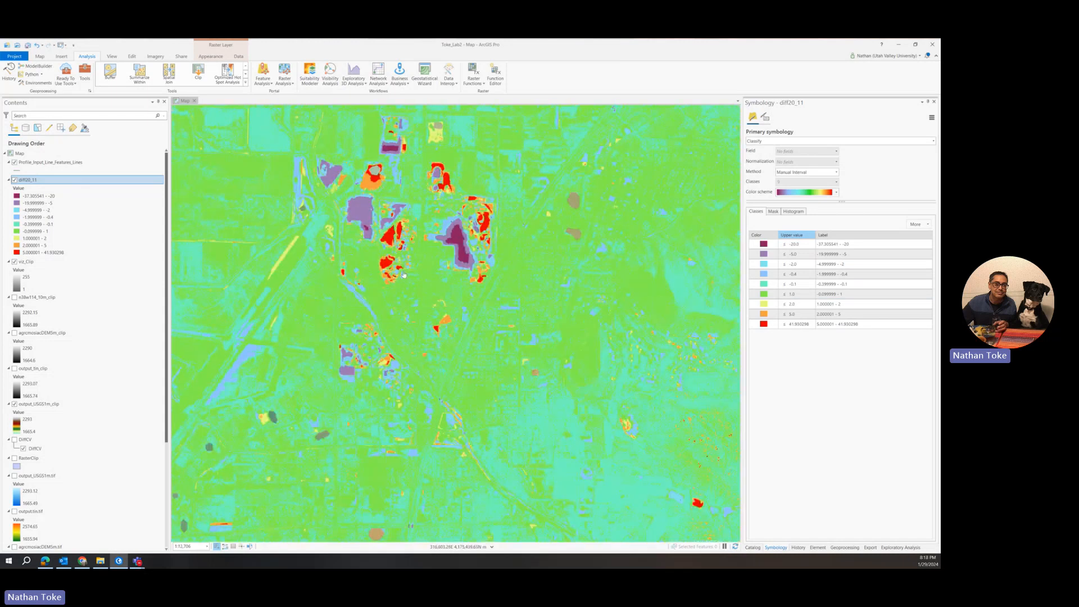
scroll(403, 275, down, 3)
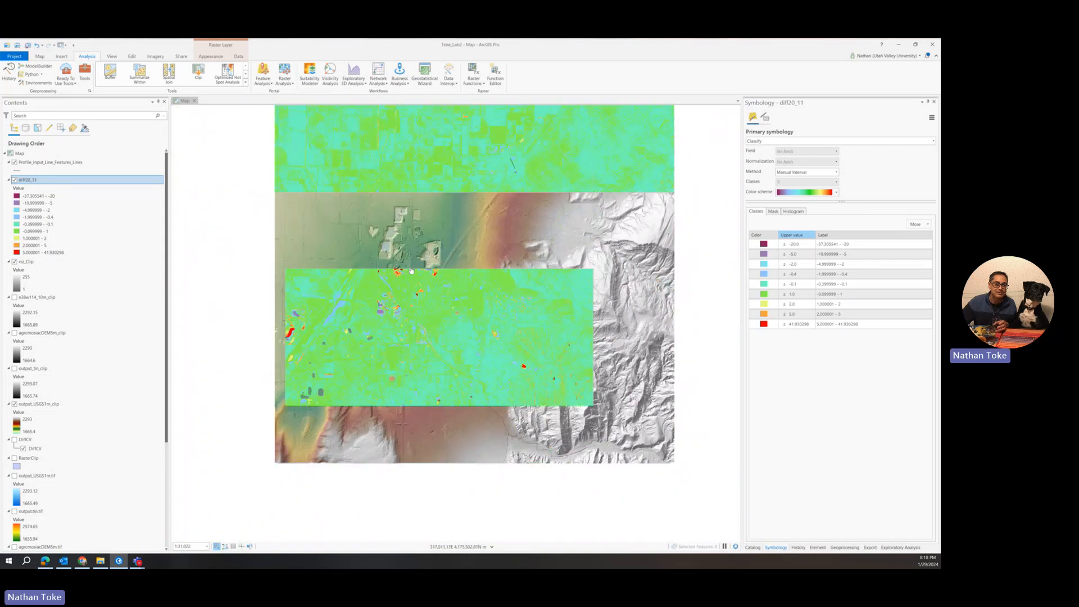
scroll(400, 309, down, 2)
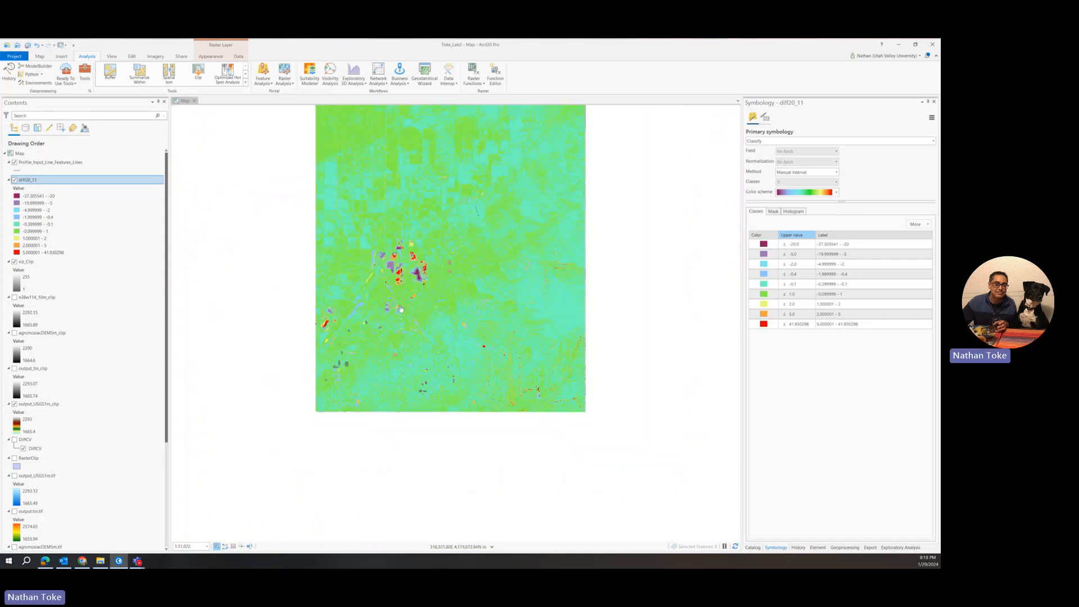
drag(416, 391, 475, 279)
scroll(478, 279, up, 3)
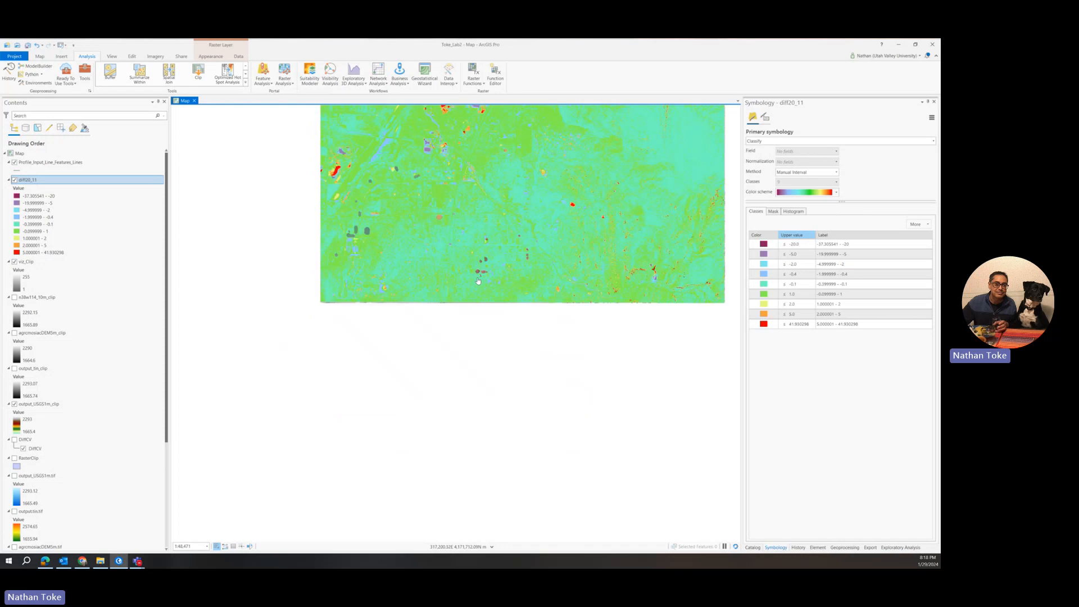
scroll(517, 249, down, 2)
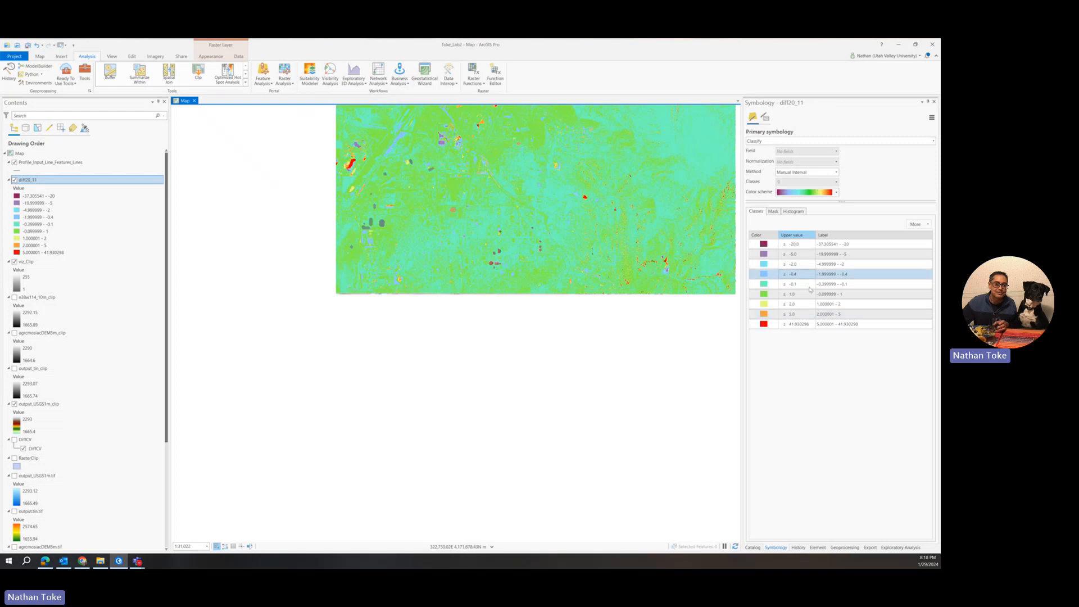
drag(713, 114, 644, 319)
Step: Switch diff20_11's classification method to Natural Breaks (Jenks) with 20 classes and review the whole raster
click(836, 172)
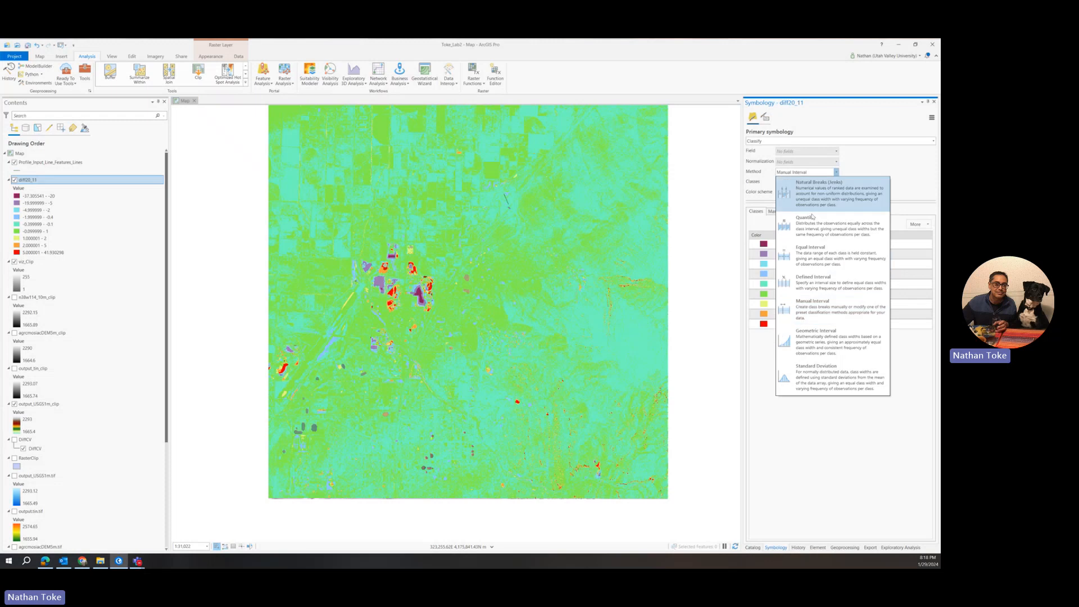
click(815, 201)
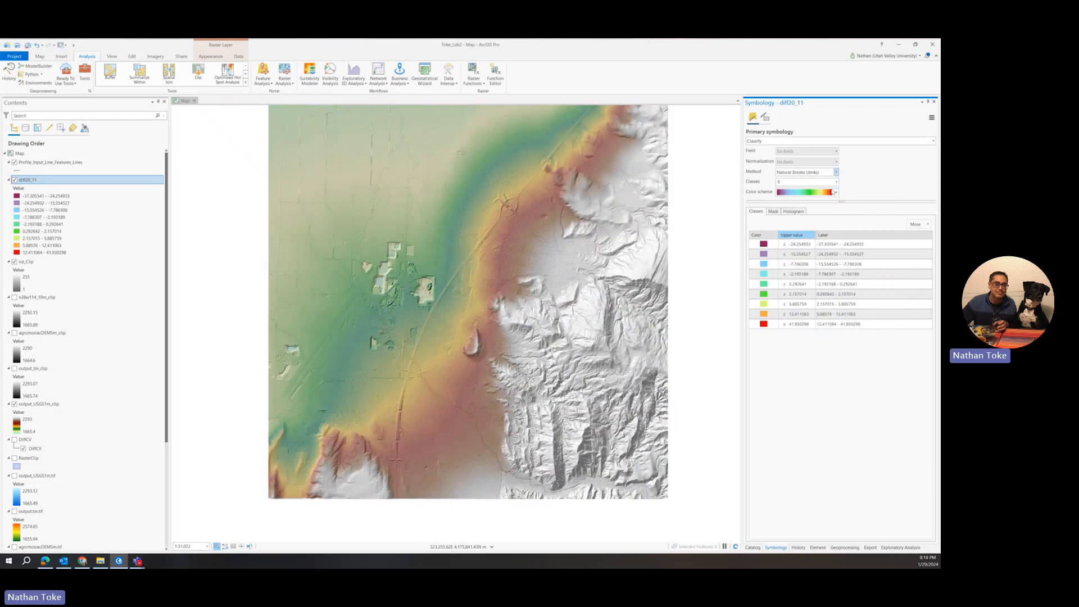
click(835, 182)
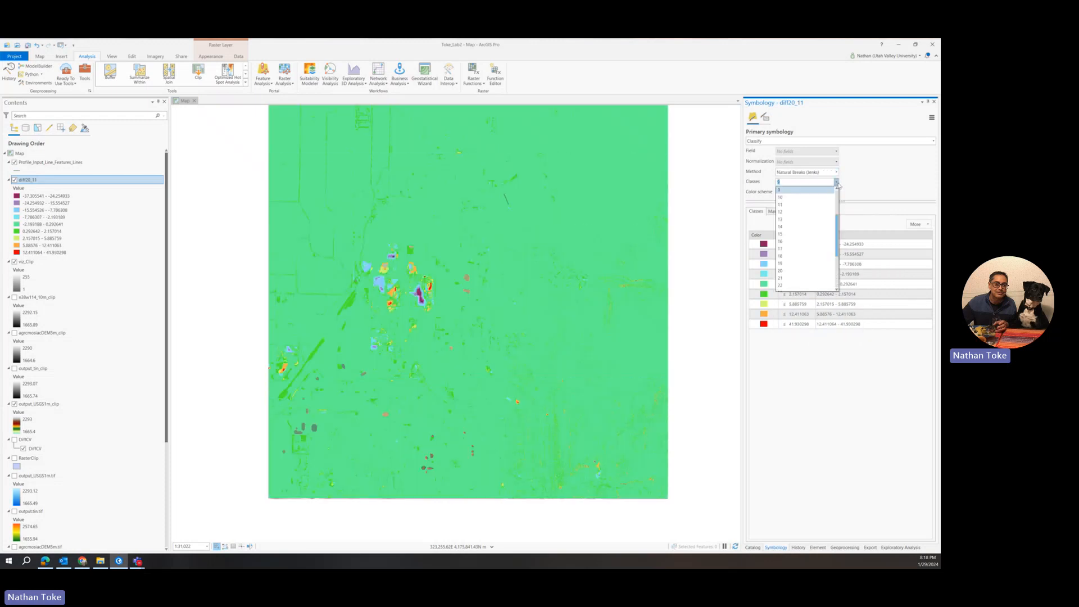
click(812, 270)
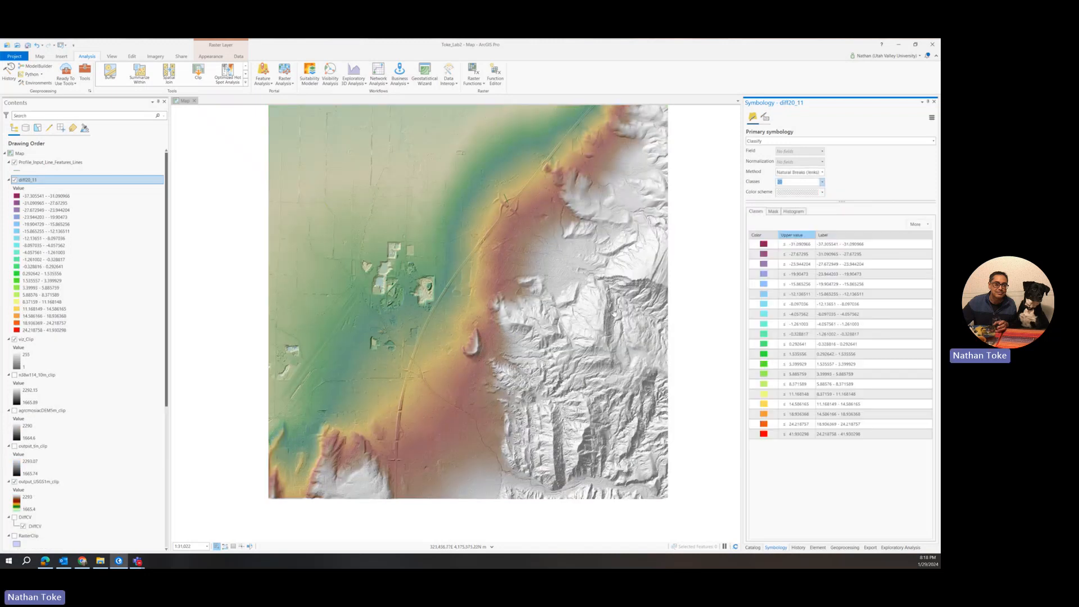
drag(513, 204, 529, 313)
scroll(529, 313, down, 3)
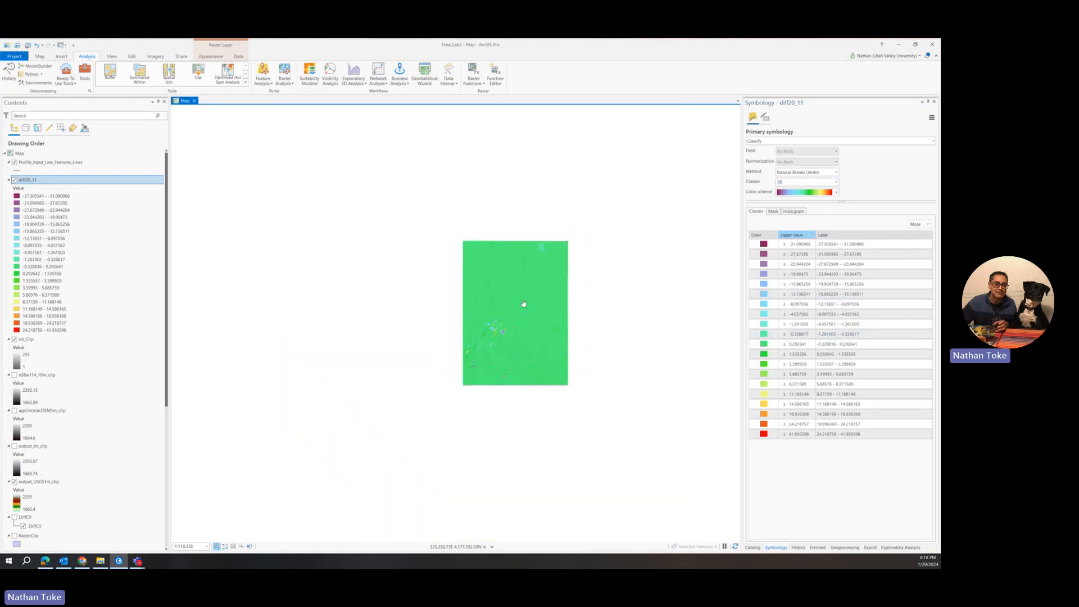
Step: Apply a random multicolour scheme to diff20_11's 20 classes and examine the class contrasts around the excavated areas and across the raster
click(836, 192)
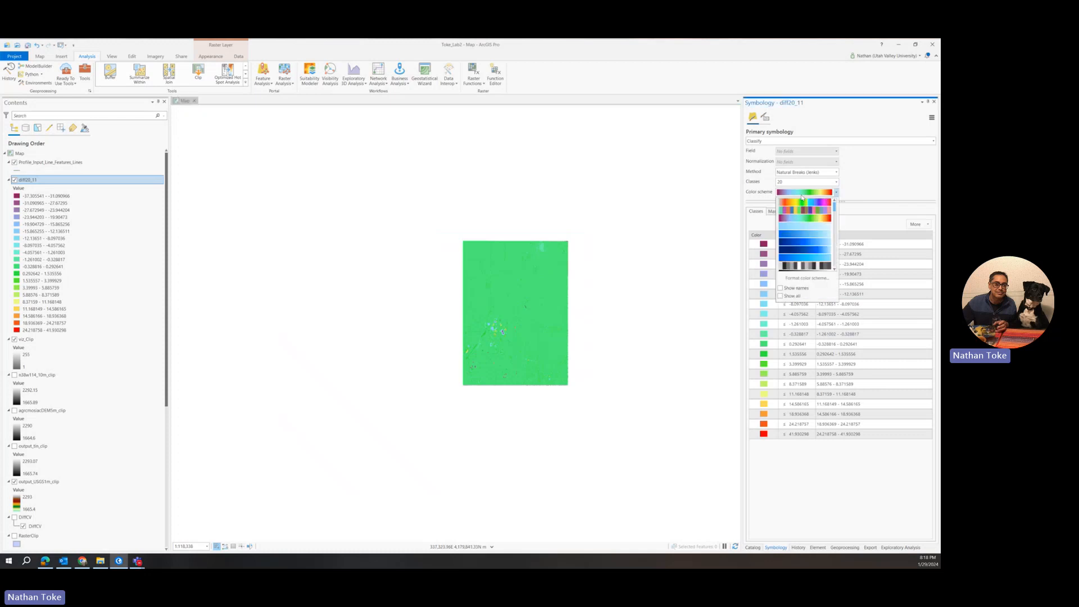
click(785, 217)
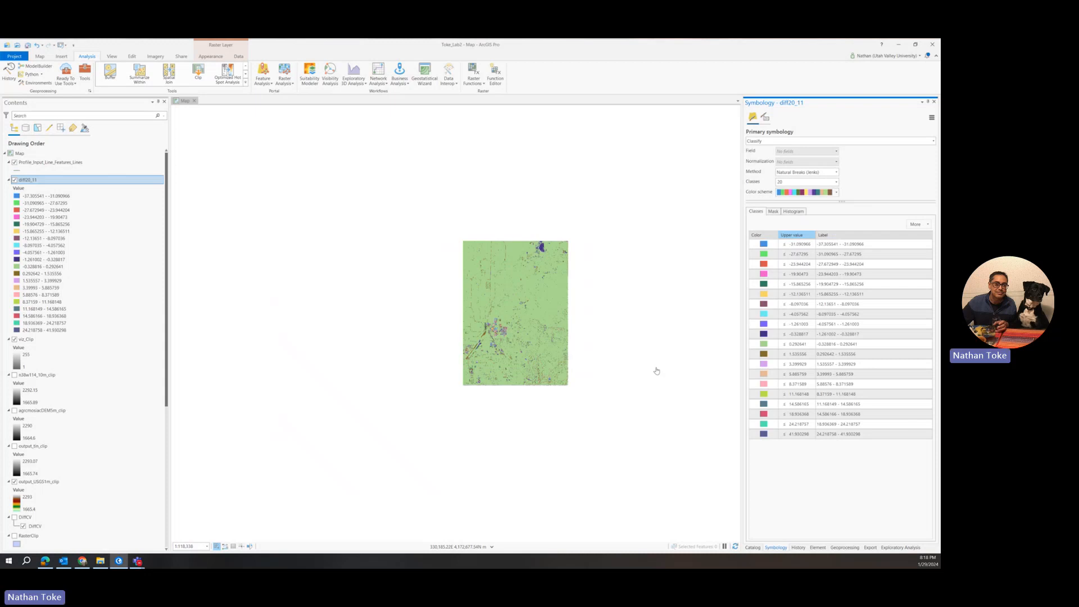
scroll(548, 244, up, 1)
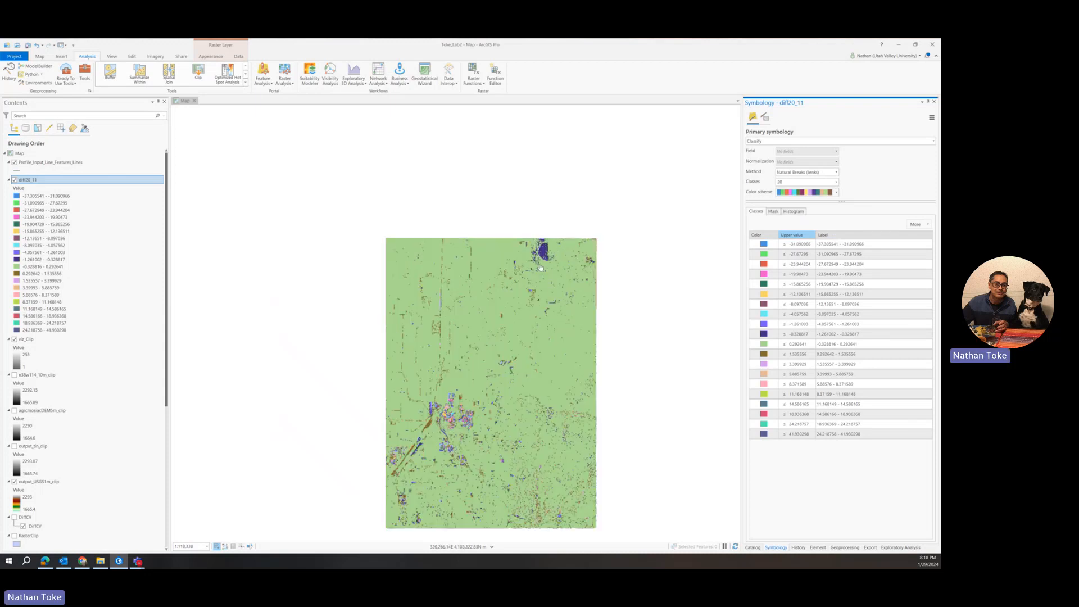
scroll(540, 268, up, 3)
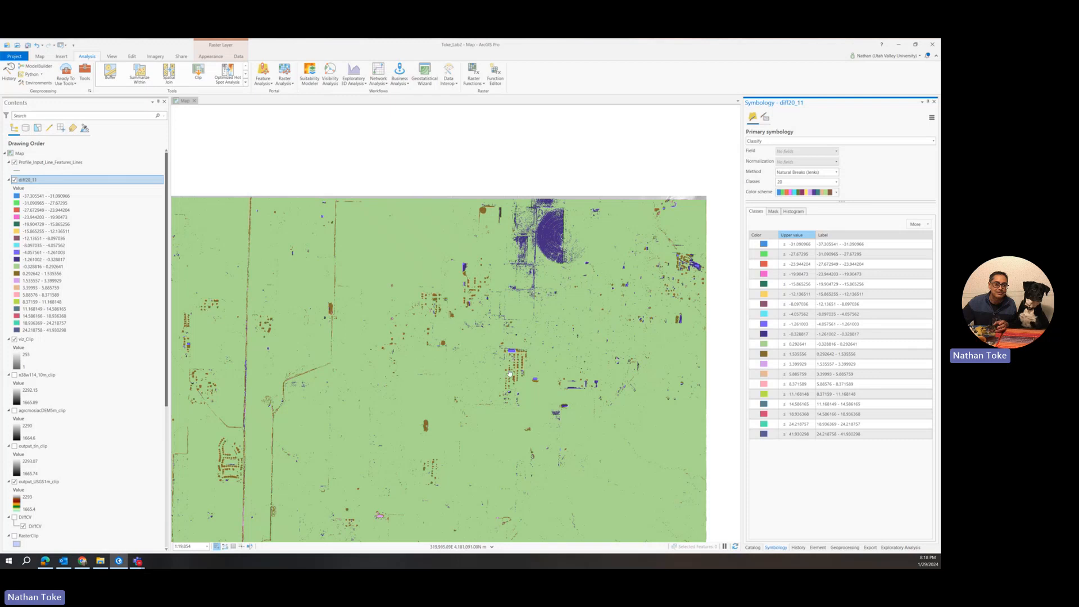
drag(541, 374, 599, 139)
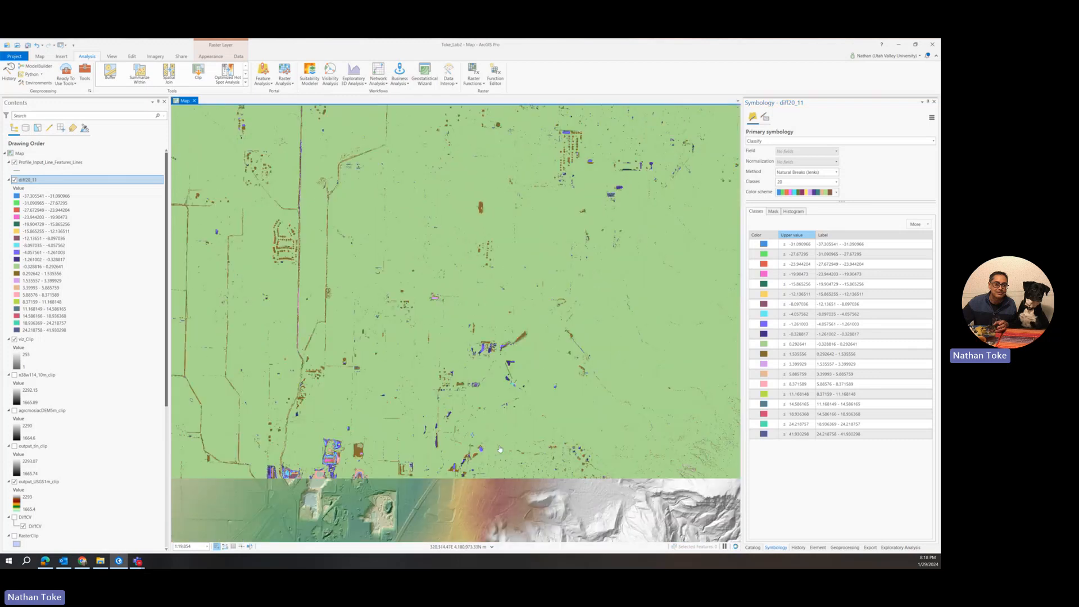
drag(501, 437, 485, 243)
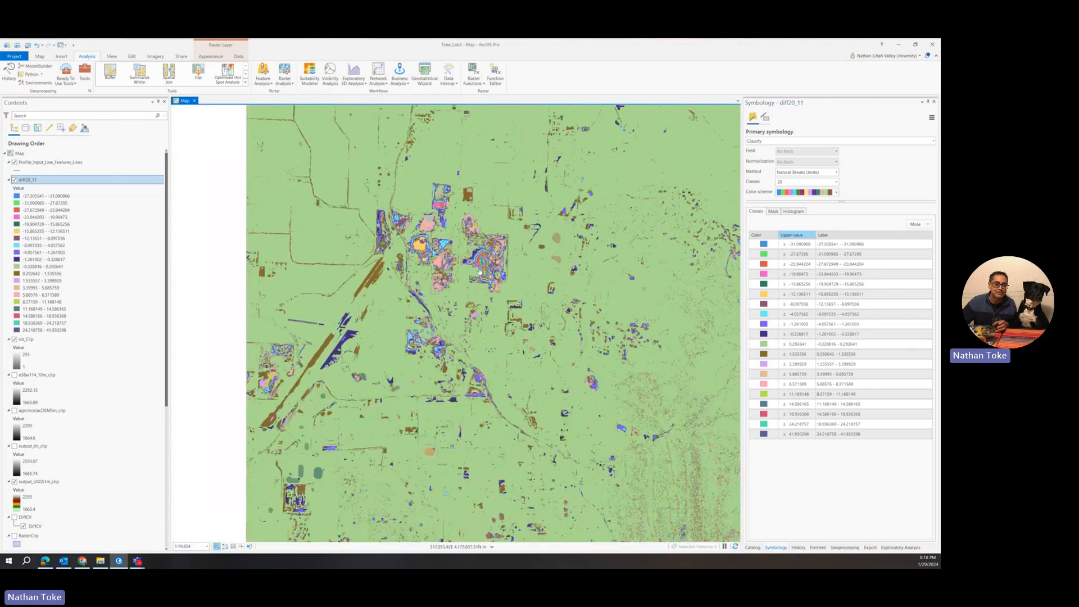
scroll(485, 244, up, 3)
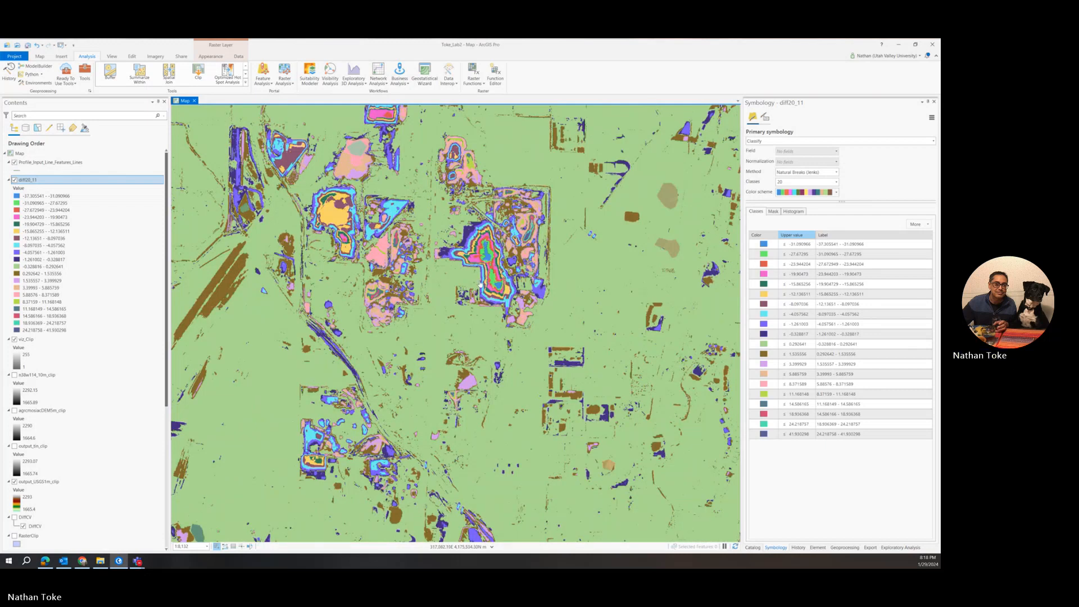
scroll(489, 286, down, 2)
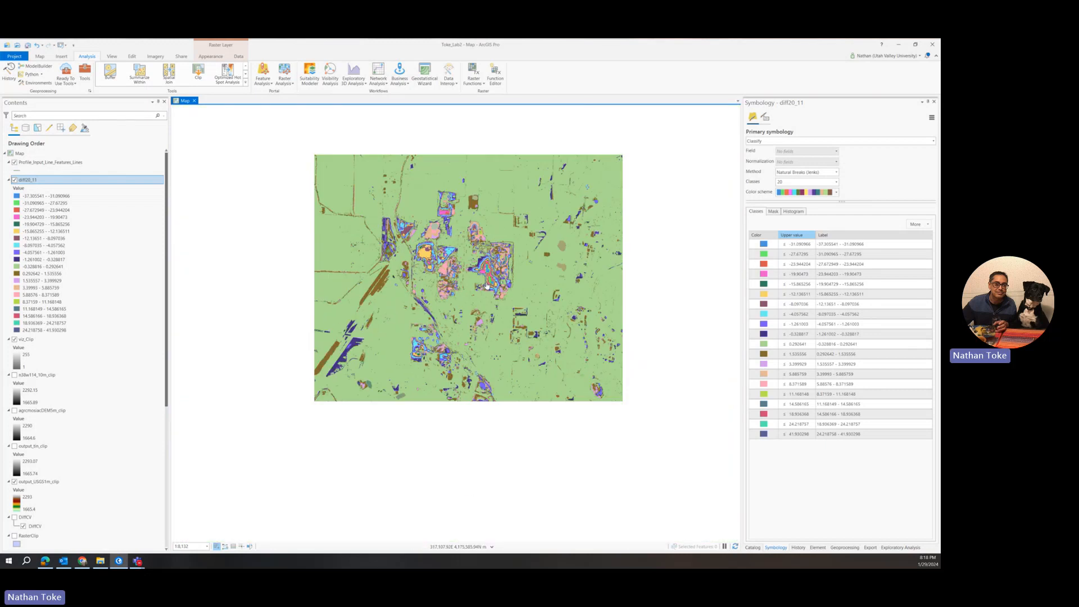
scroll(486, 285, down, 3)
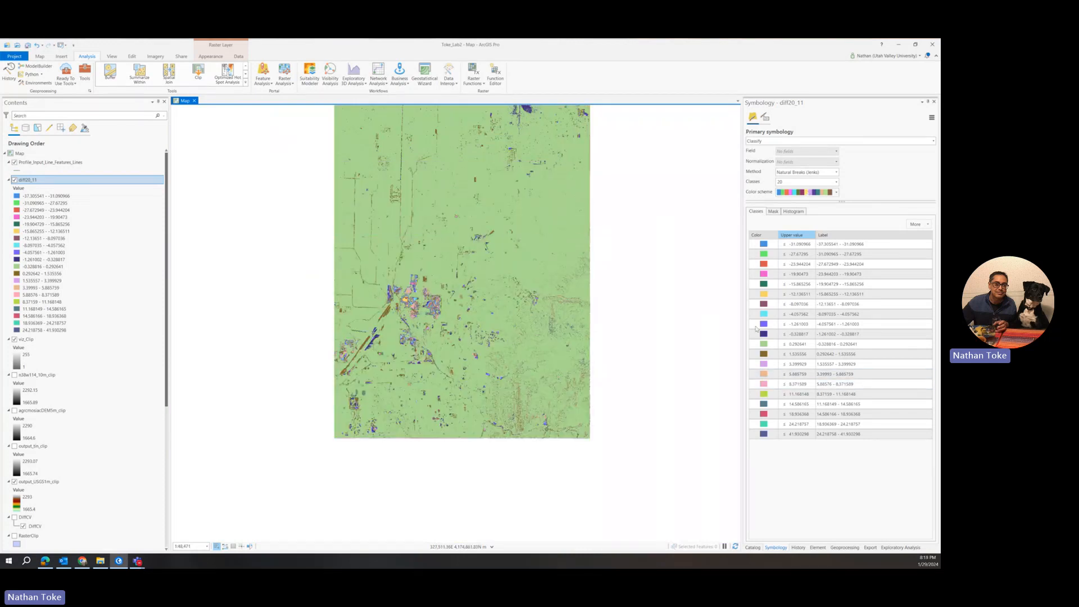
Step: Switch diff20_11 to Stretch symbology with the purple-blue-green-yellow-red colour scheme
click(782, 142)
click(772, 159)
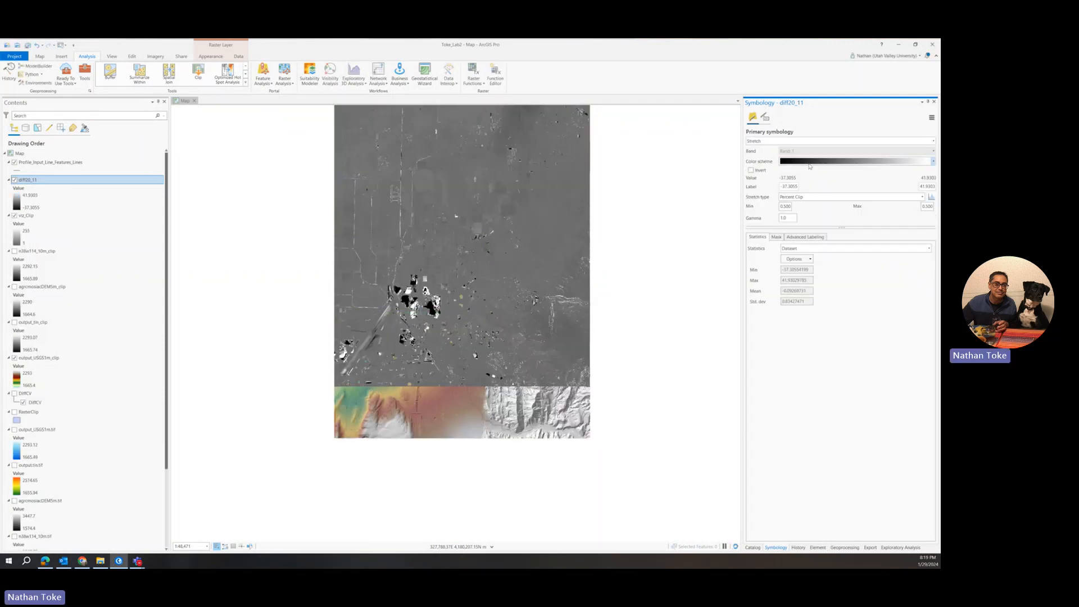
click(808, 167)
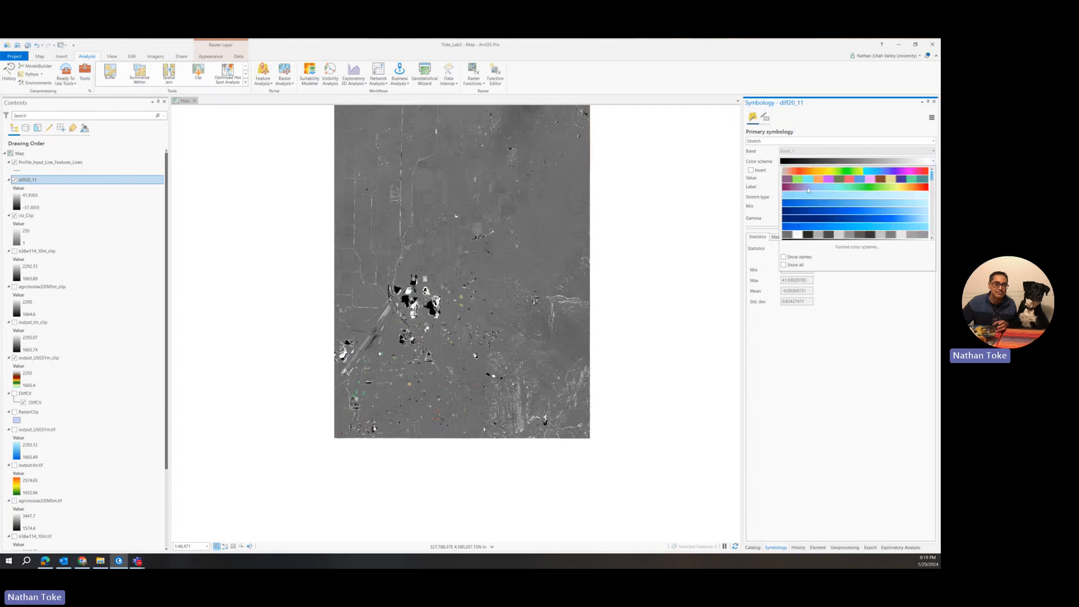
click(838, 185)
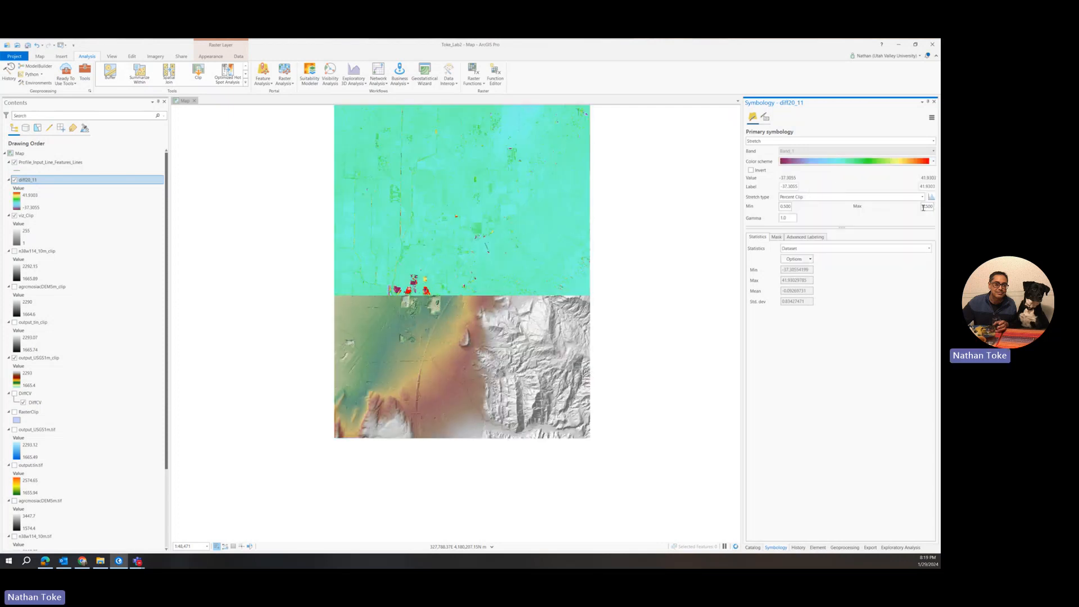
Step: Set diff20_11's Percent Clip stretch to 5 for both the maximum and the minimum
drag(922, 207, 937, 211)
text(5)
key(Return)
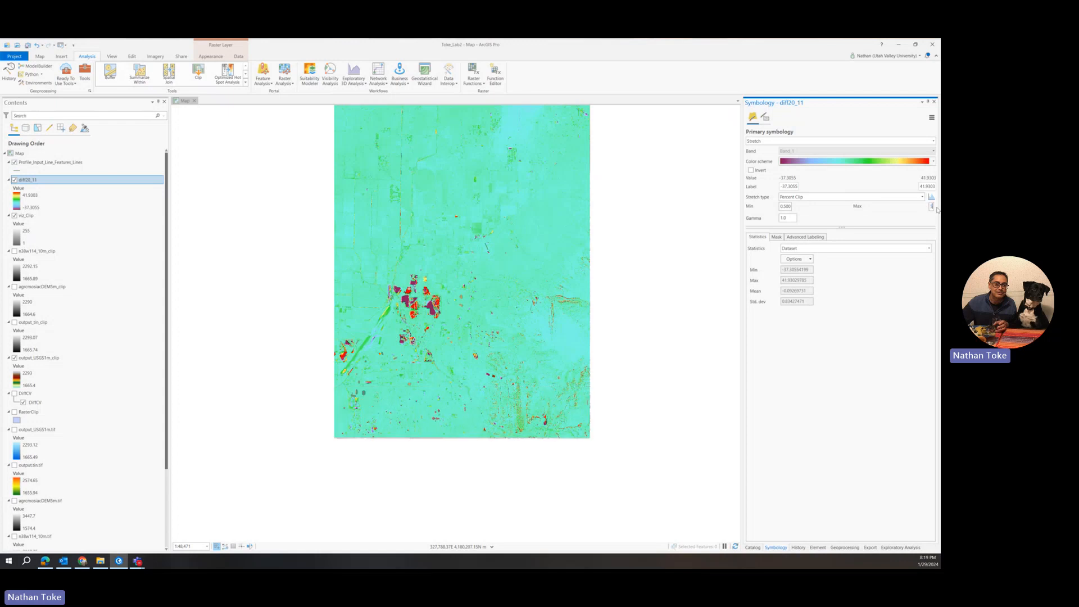
double_click(782, 207)
text(5)
key(Return)
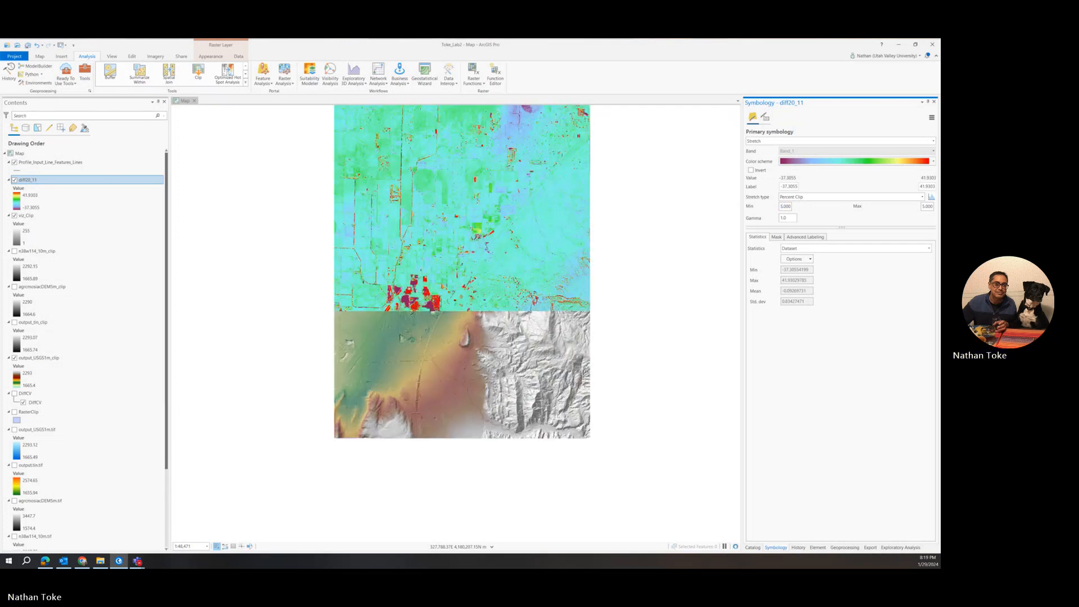
Step: Examine the stretched elevation differences around the excavated areas, along the linear corridors and across the northern farmland
drag(521, 231, 526, 256)
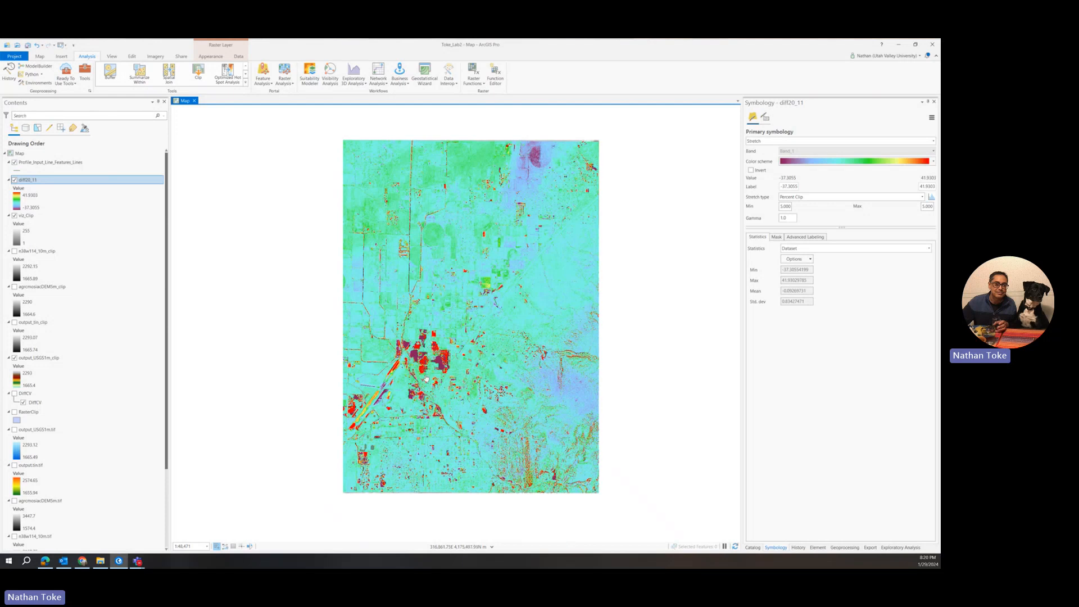
scroll(413, 353, up, 3)
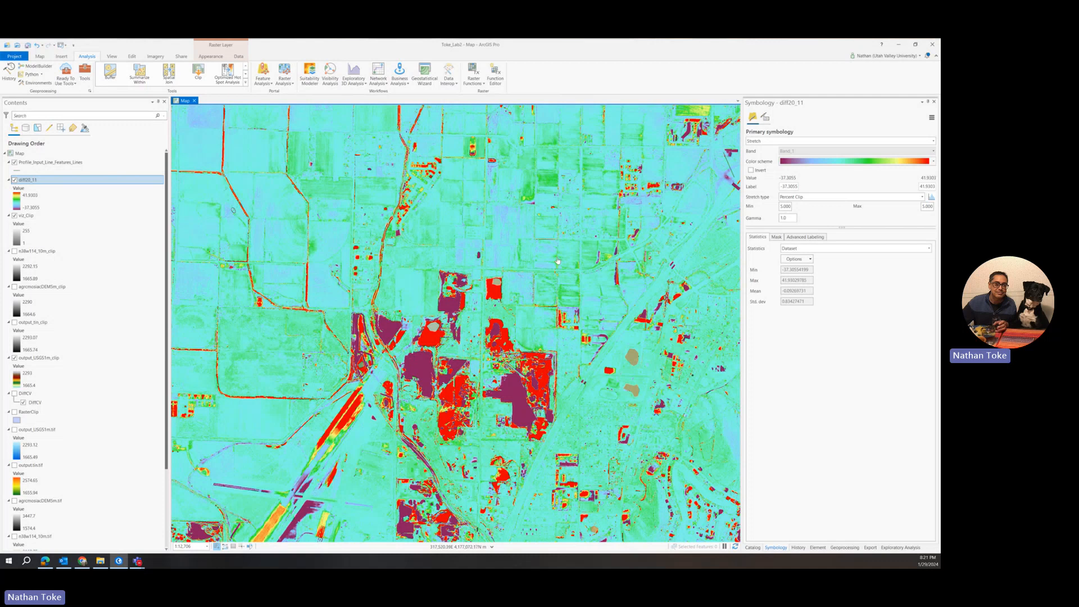
drag(409, 279, 723, 350)
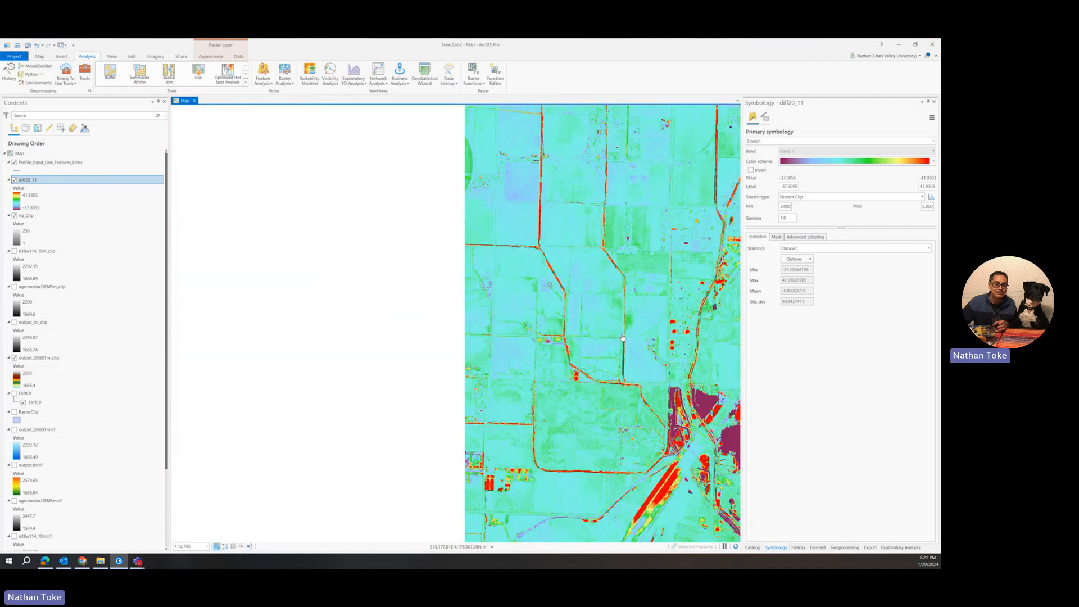
drag(585, 195, 501, 412)
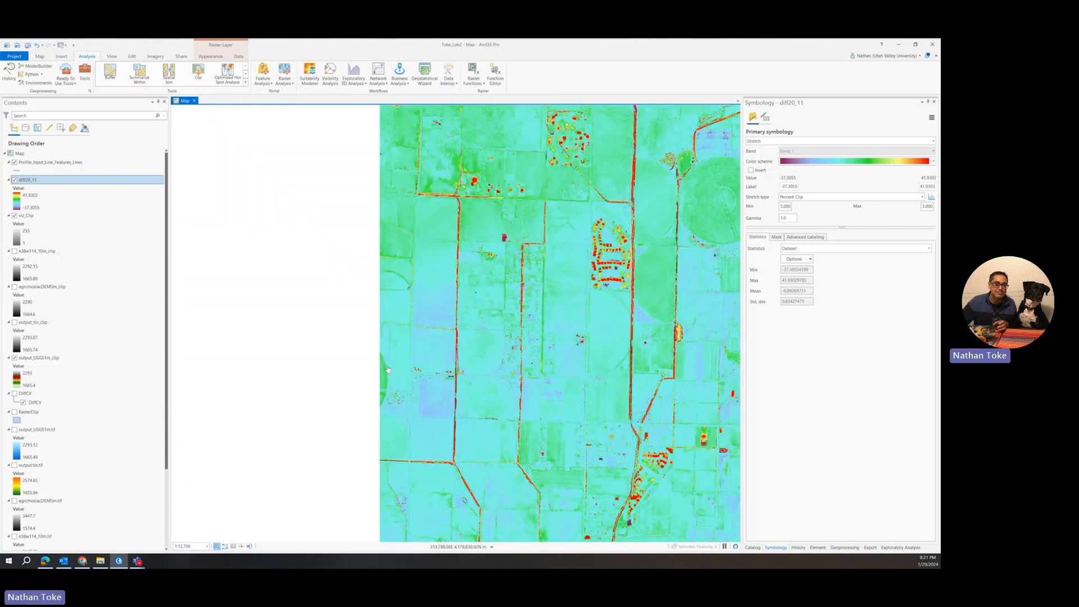
drag(698, 240, 503, 385)
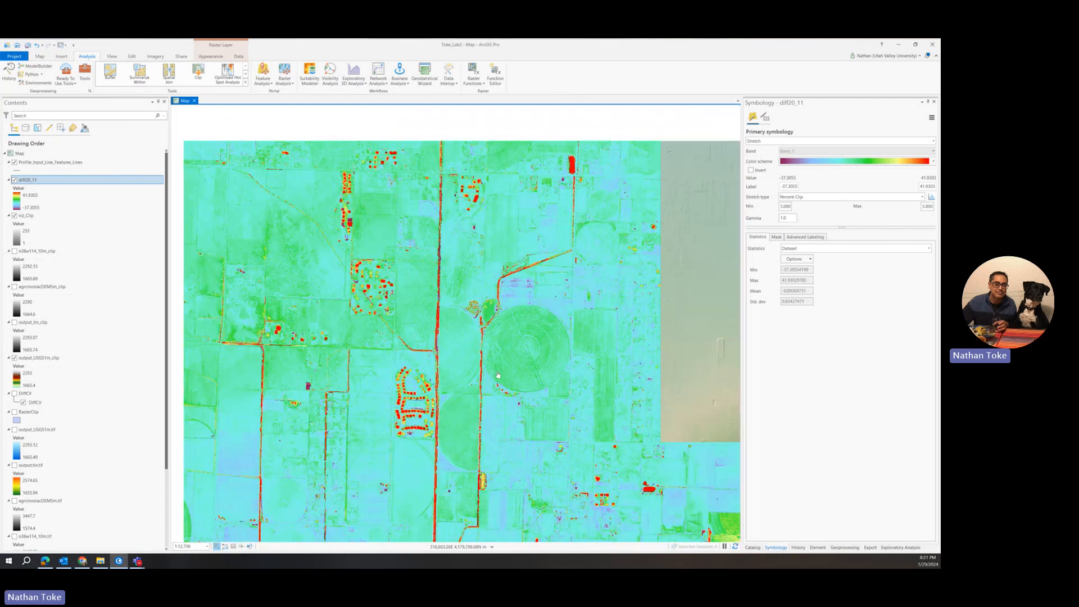
drag(556, 339, 521, 495)
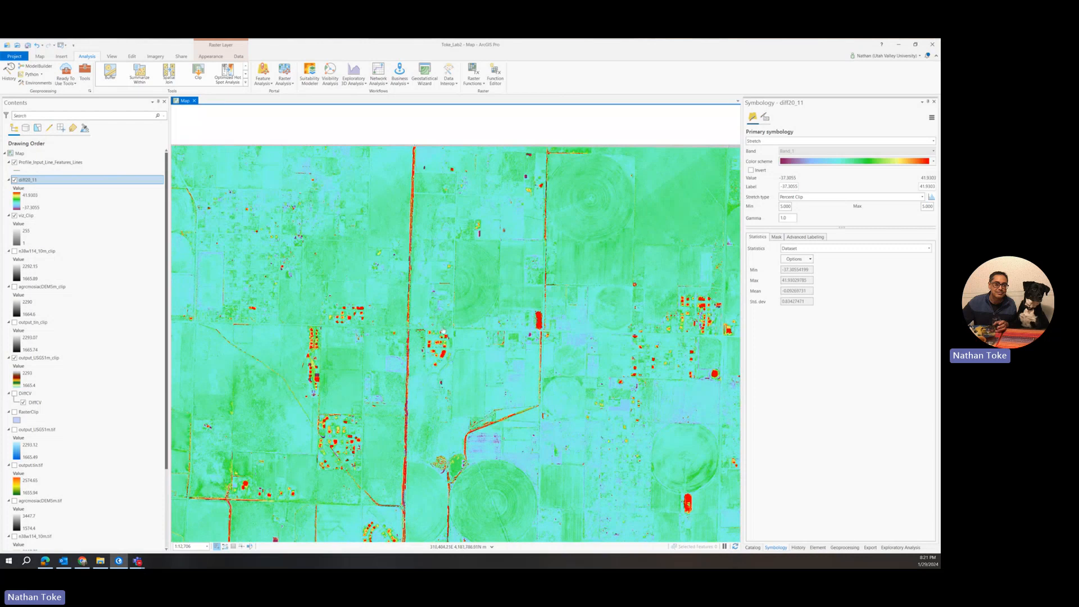